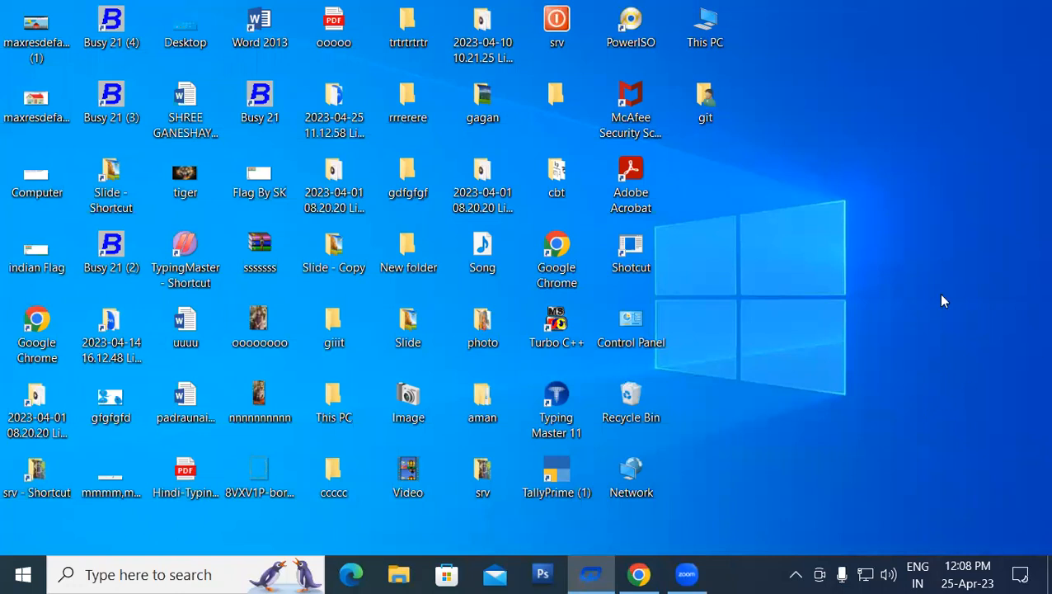
- Launch Excel with the Run command "excel"
key("super+r")
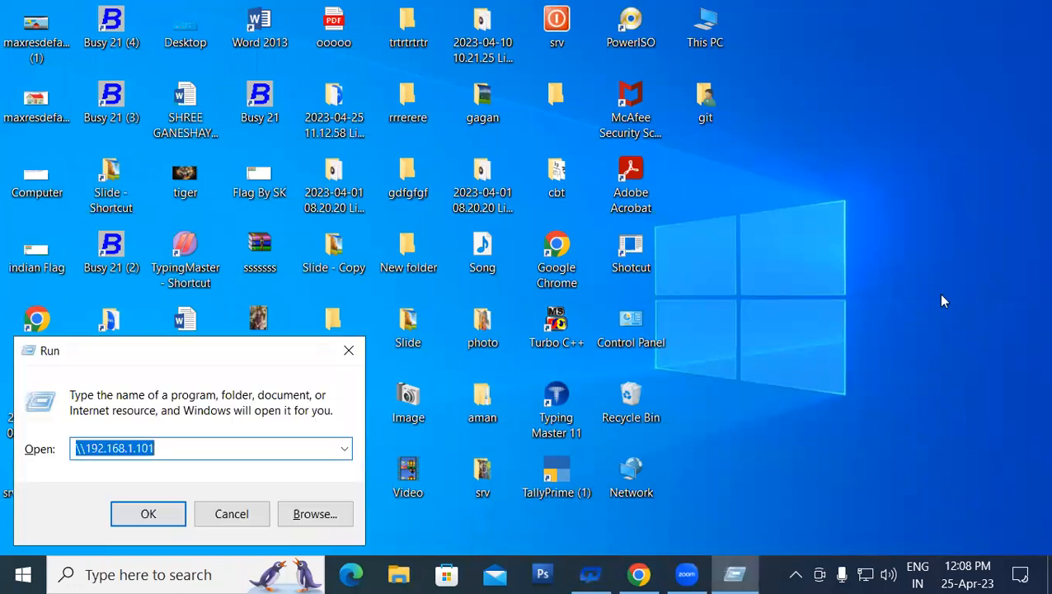
type("ex")
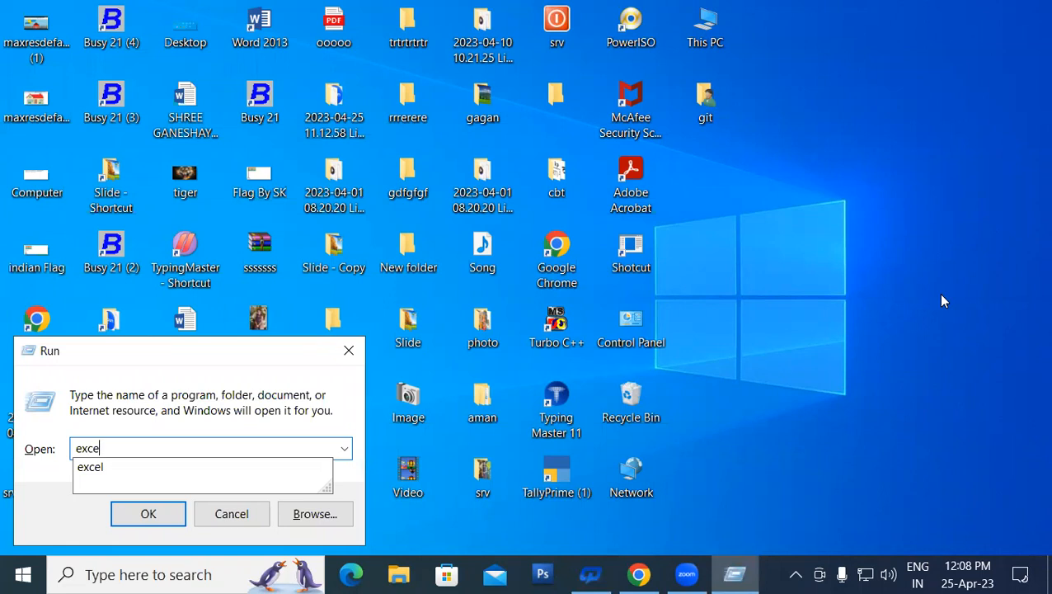
type("cel")
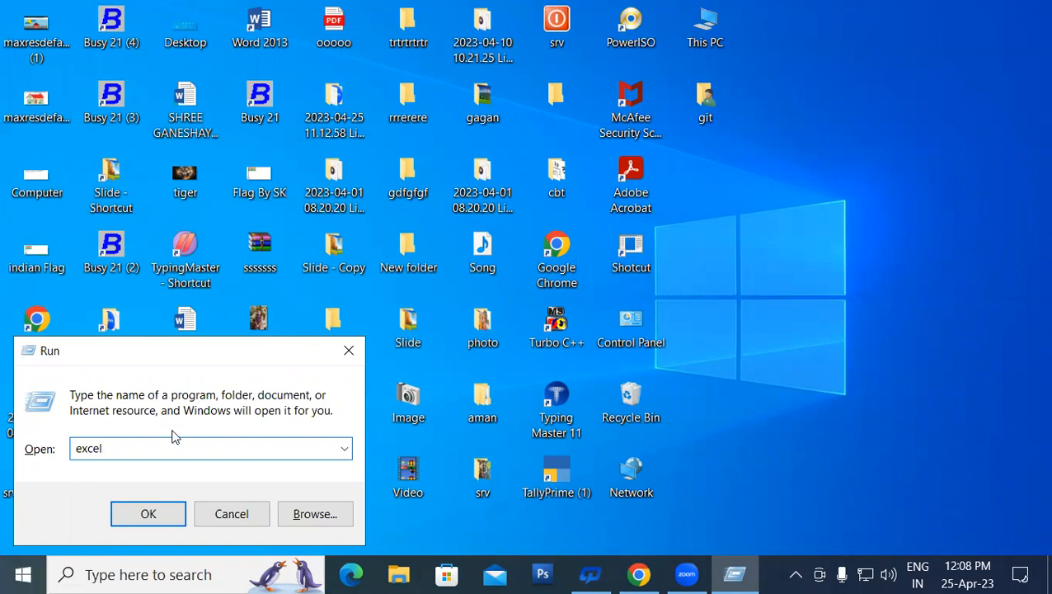
left_click(212, 517)
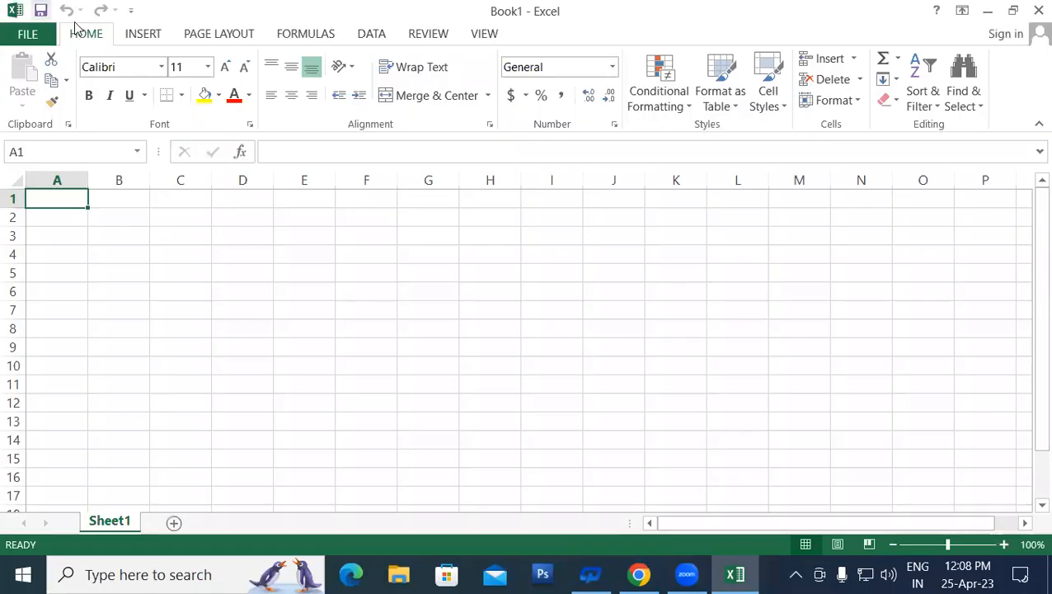
- Save the blank workbook in the Music folder under the file name "12 Pm"
left_click(32, 35)
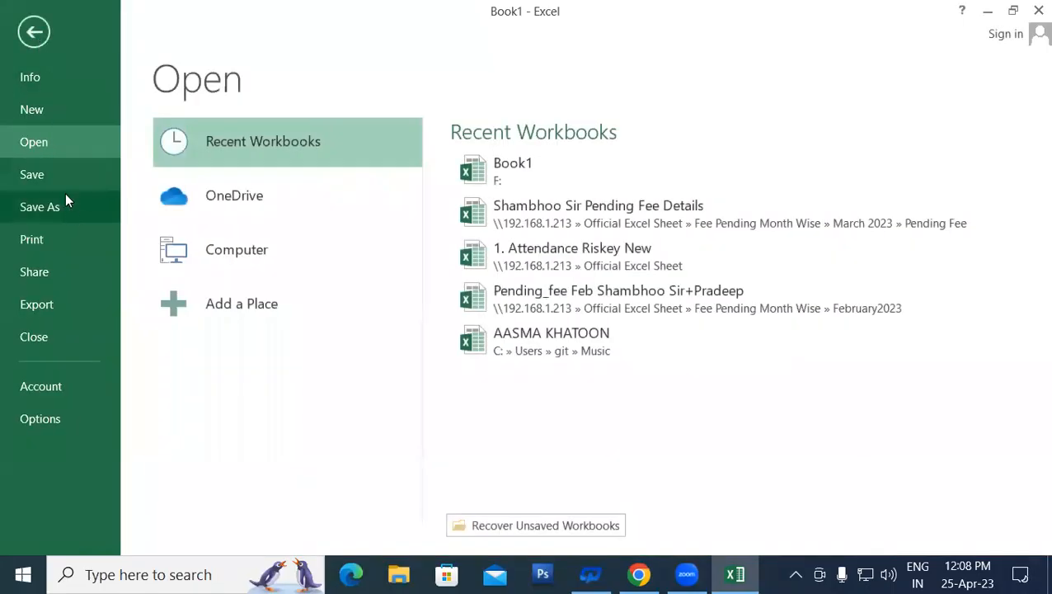
left_click(48, 182)
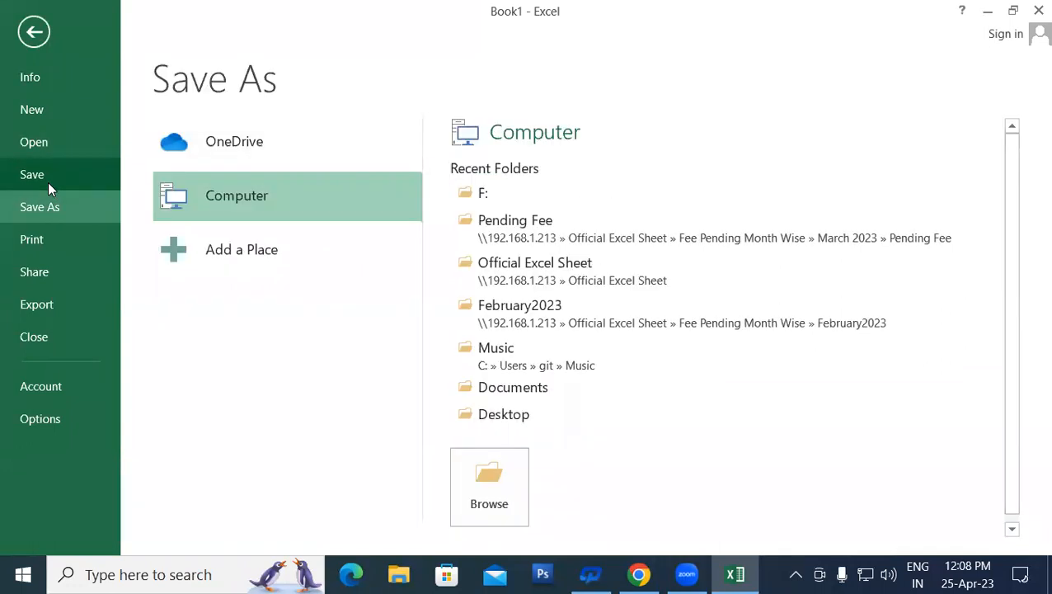
left_click(513, 460)
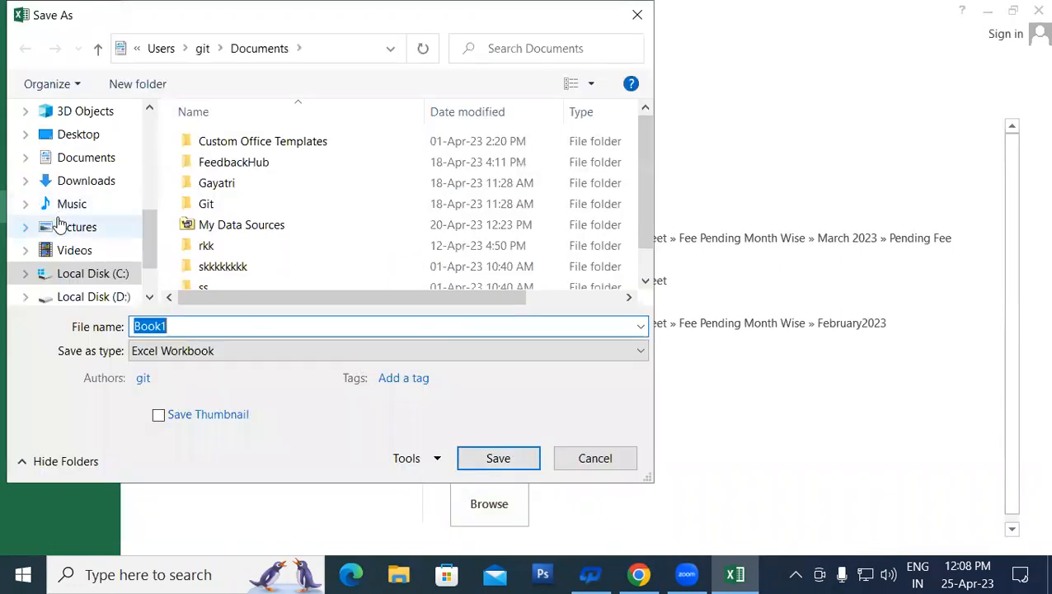
left_click(49, 205)
left_click(187, 324)
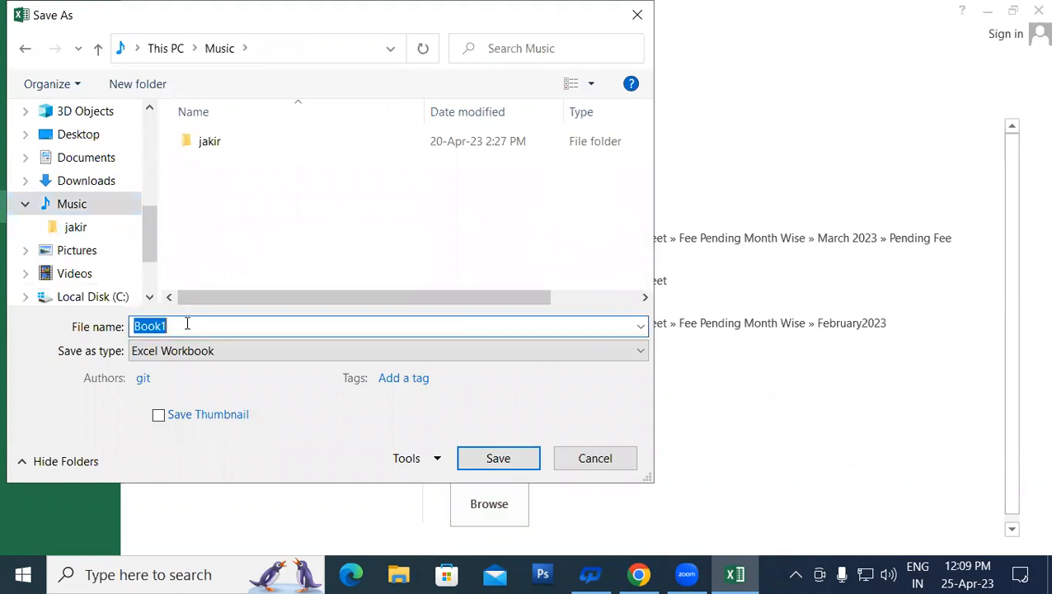
left_click(188, 324)
double_click(187, 324)
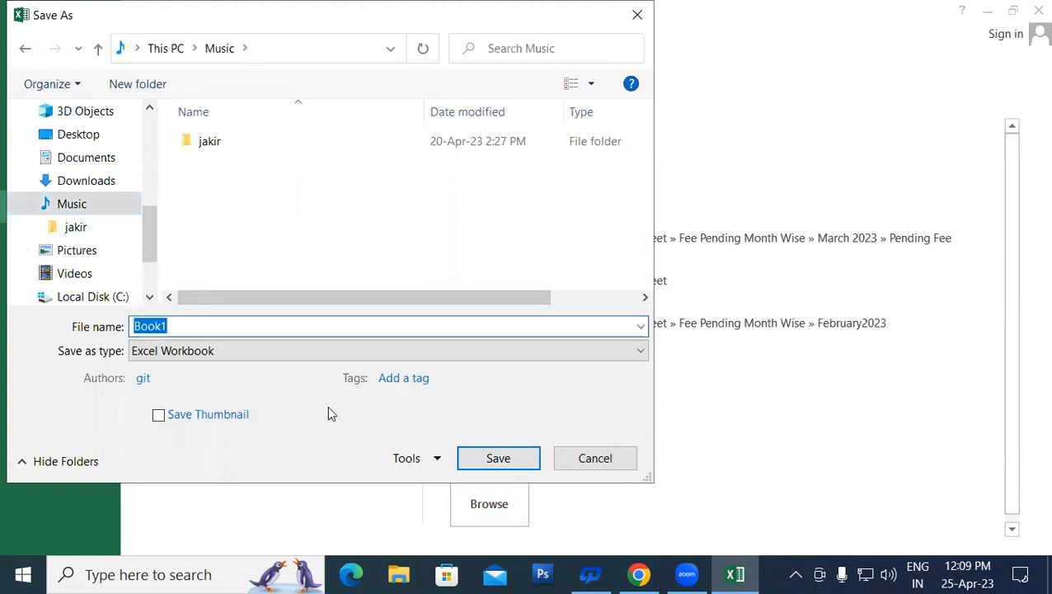
type("12 Pm")
left_click(508, 459)
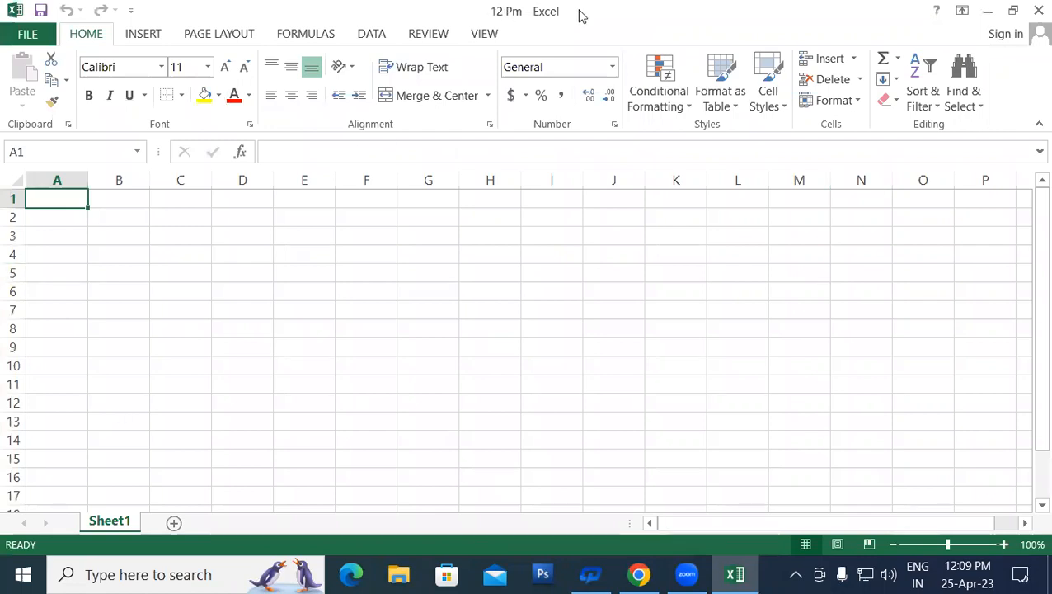
left_click(378, 315)
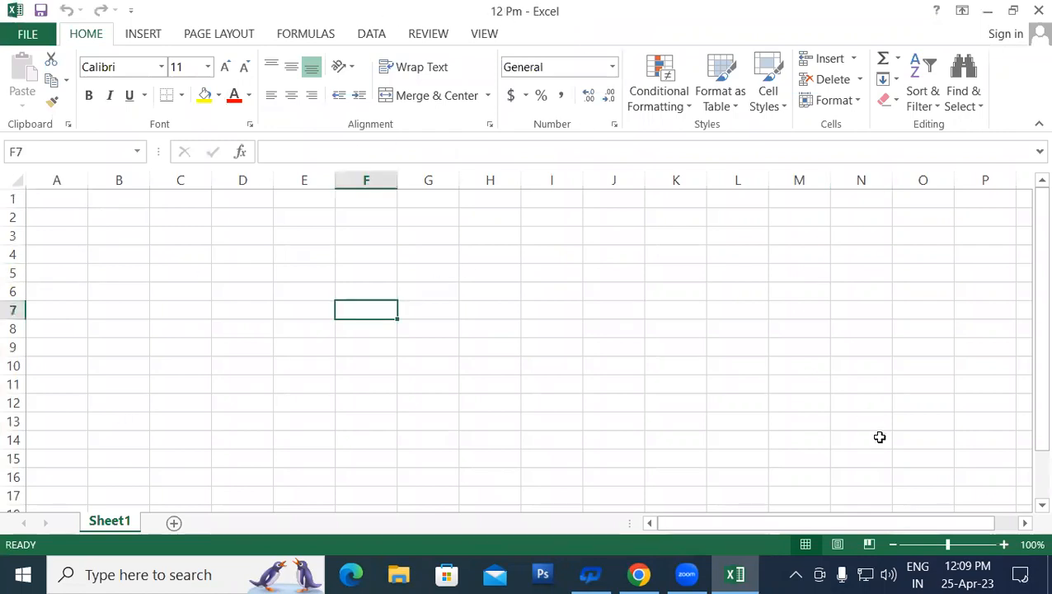
left_click(639, 310)
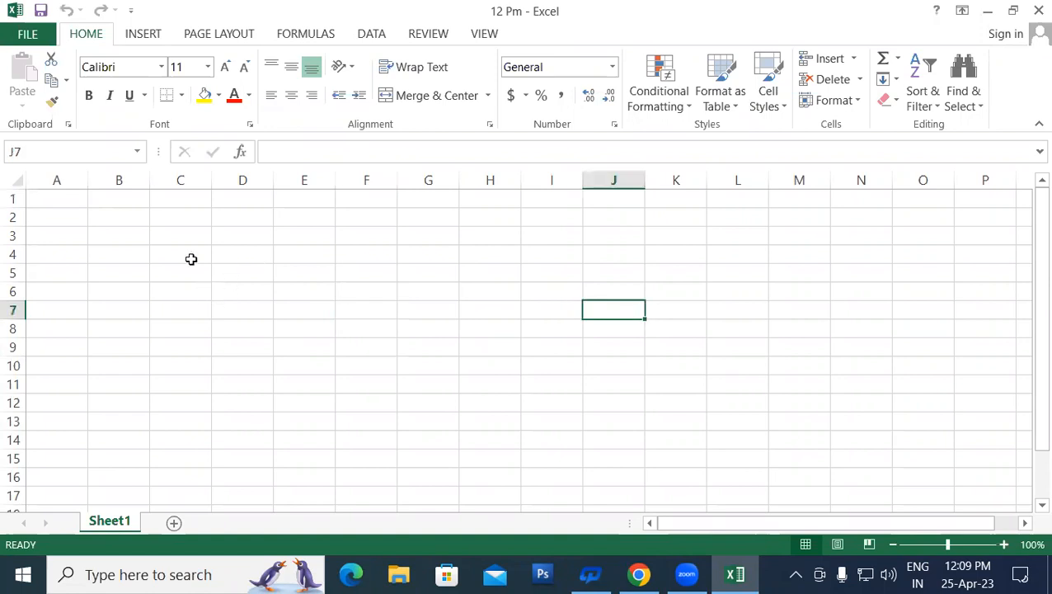
- Enter 1 in C2 and 2 in C3, and extend the series with AutoFill down to C10
left_click(188, 220)
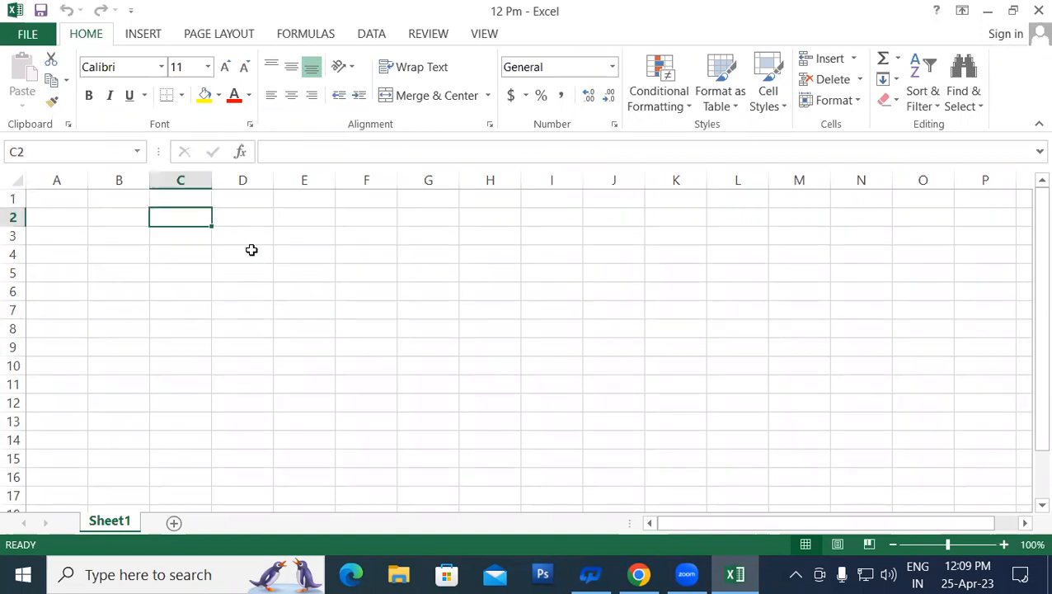
type("1")
key("Return")
type("2")
key("Return")
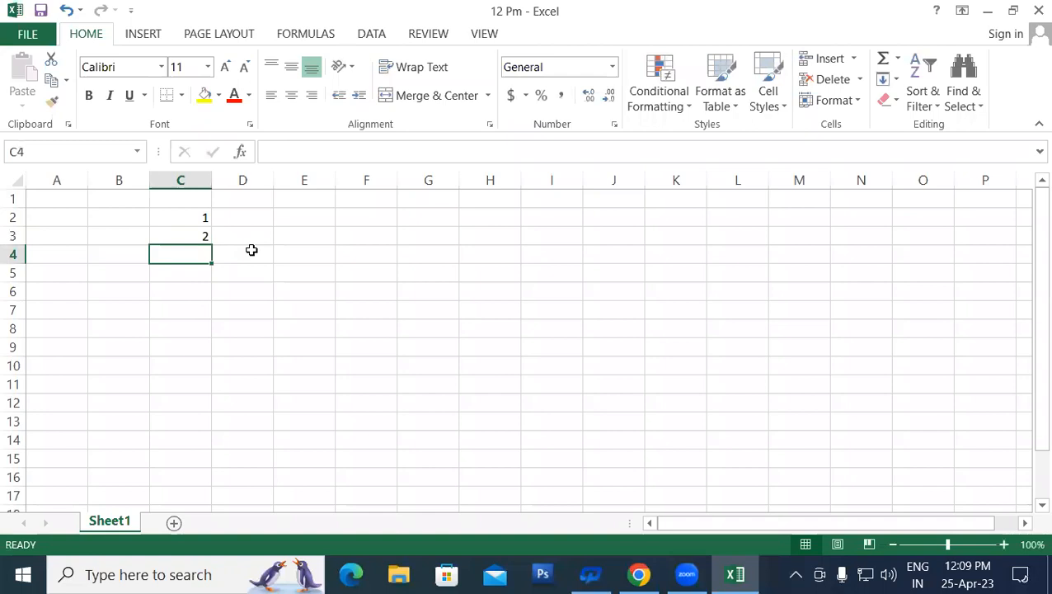
left_click_drag(178, 221, 207, 382)
left_click(282, 365)
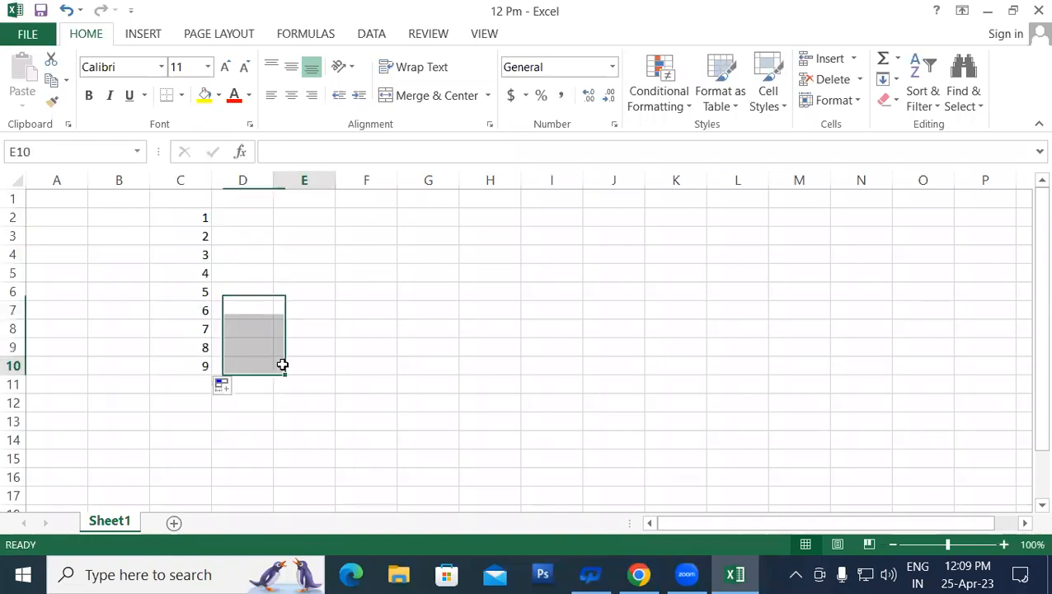
- Enter 1 in D2 and AutoFill D2:D10 as a series increasing by one per row
left_click(268, 218)
key("Return")
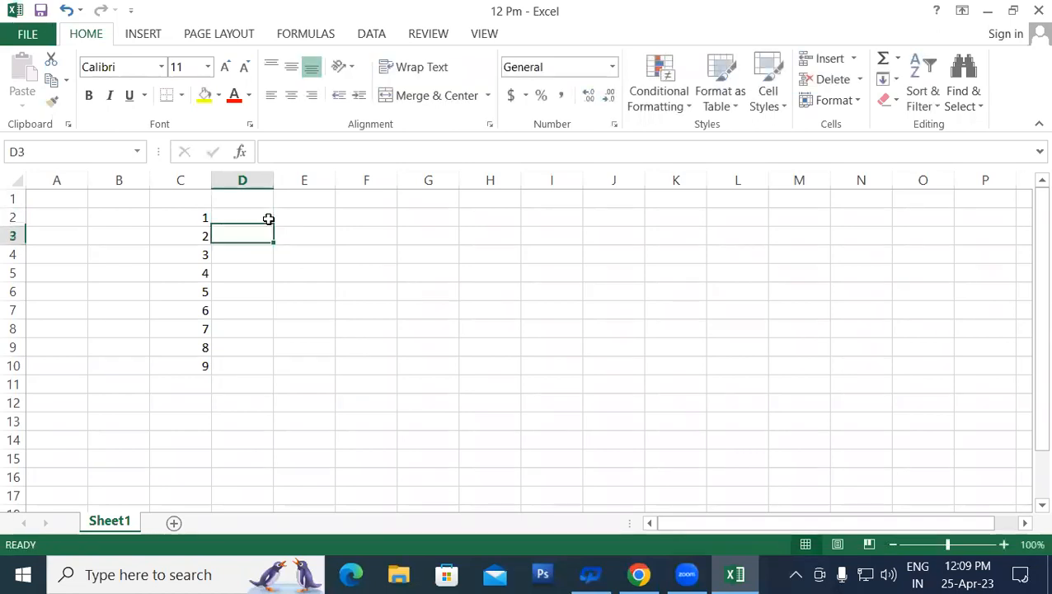
left_click(264, 216)
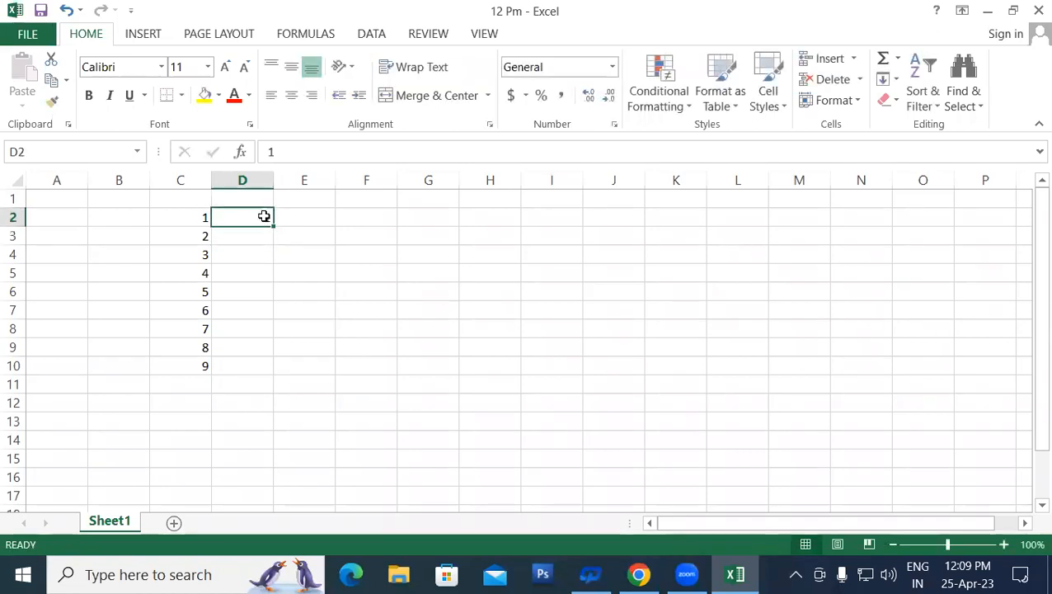
left_click_drag(274, 227, 279, 371)
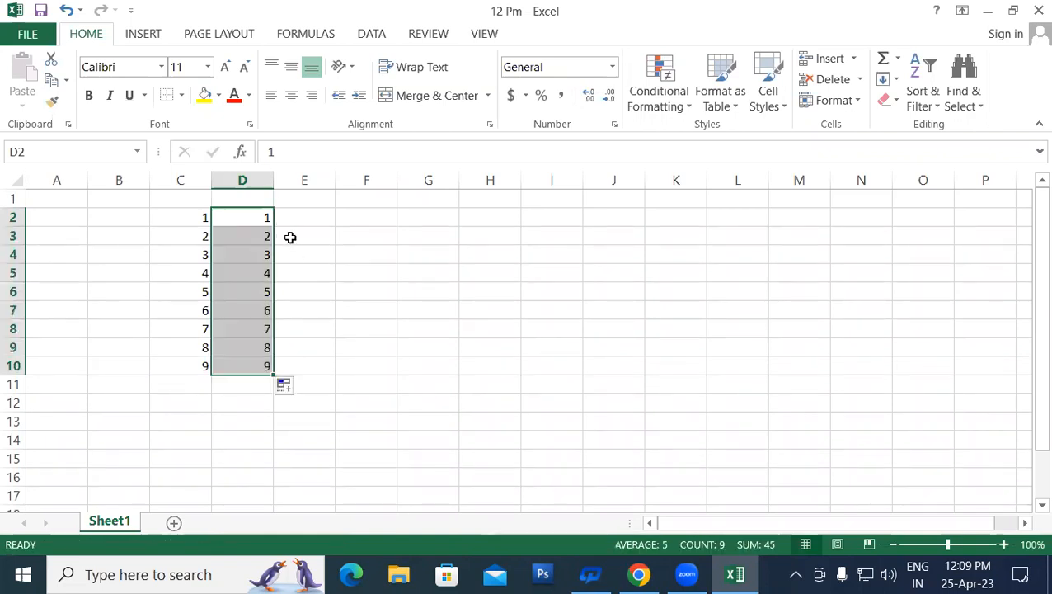
- Enter 1 in E2 and 5 in E3, and extend the series with AutoFill down to E10
left_click(325, 208)
type("1")
key("Return")
type("5")
key("Return")
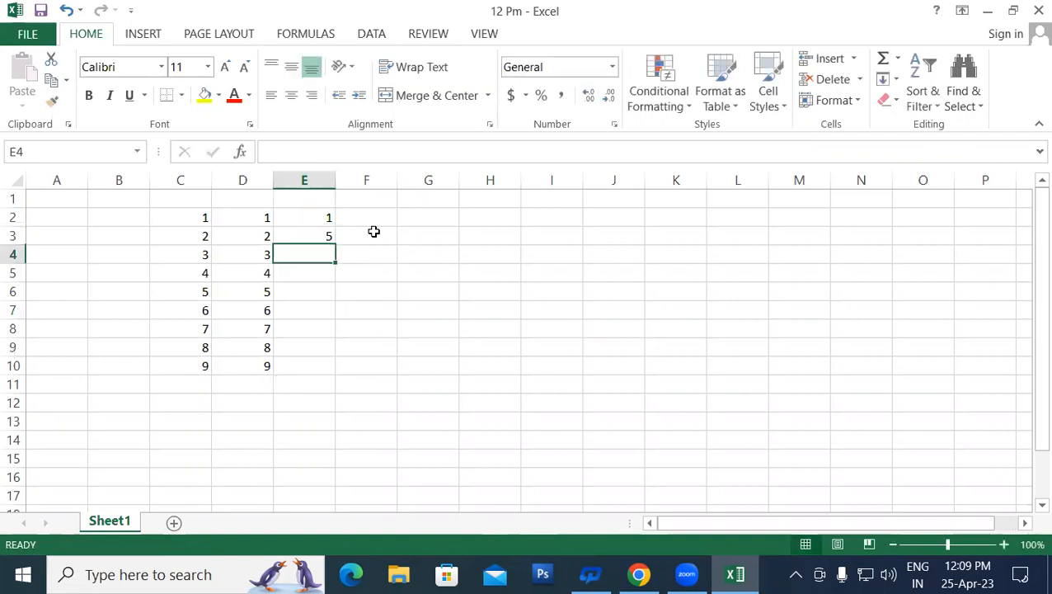
left_click_drag(307, 218, 342, 383)
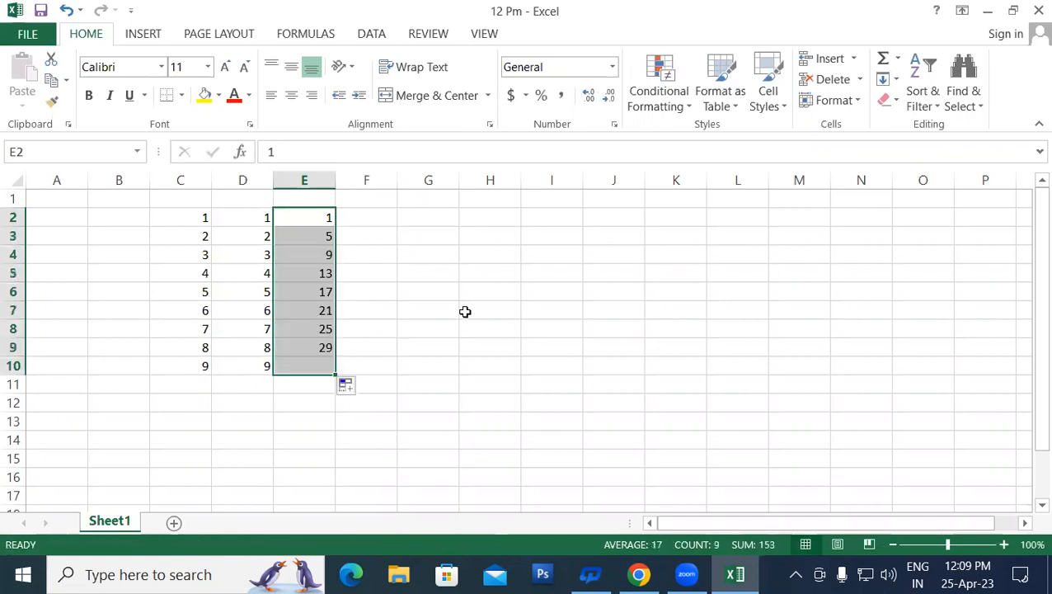
left_click(554, 289)
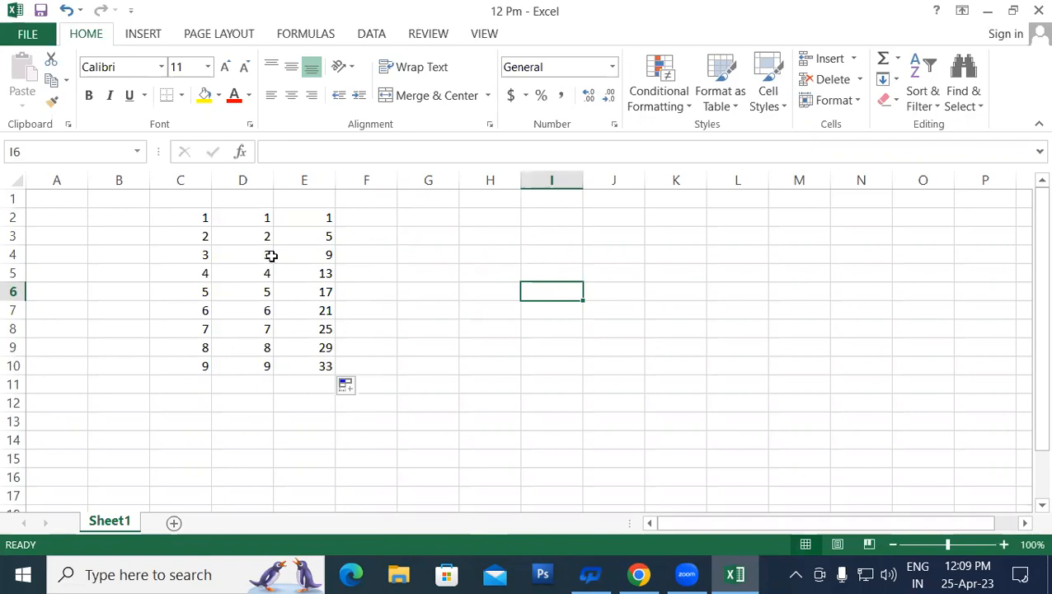
- Clear the practice numbers from the range C2:G12
left_click_drag(158, 211, 437, 404)
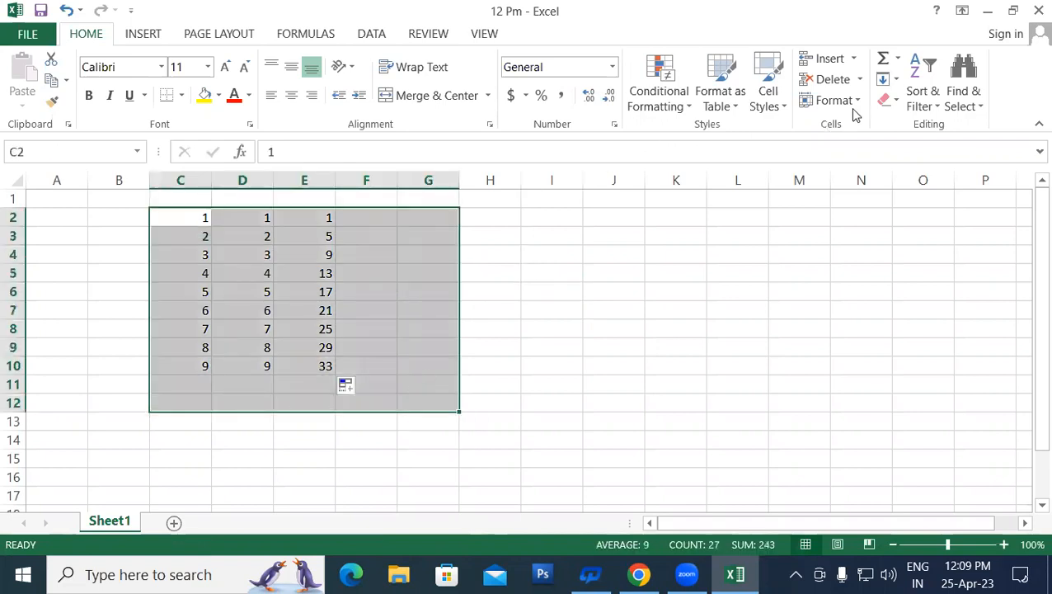
left_click(887, 99)
left_click(905, 125)
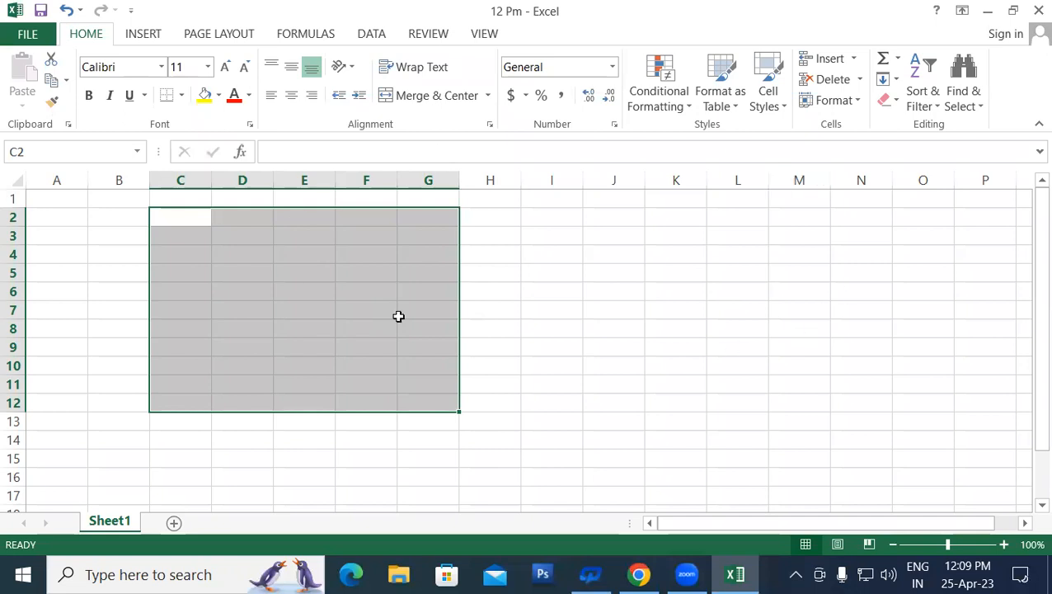
left_click(506, 296)
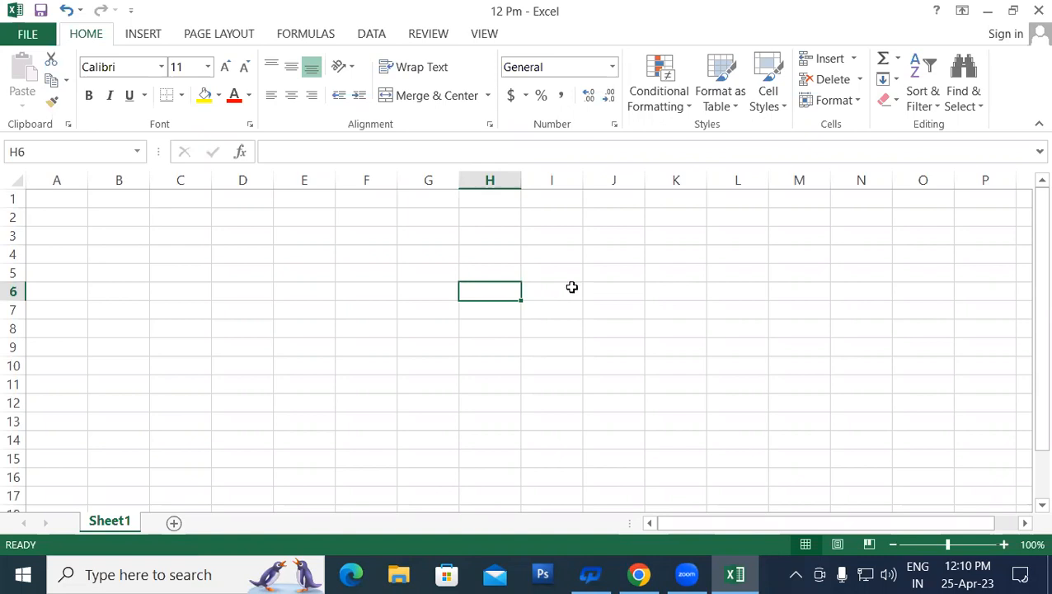
left_click(663, 324)
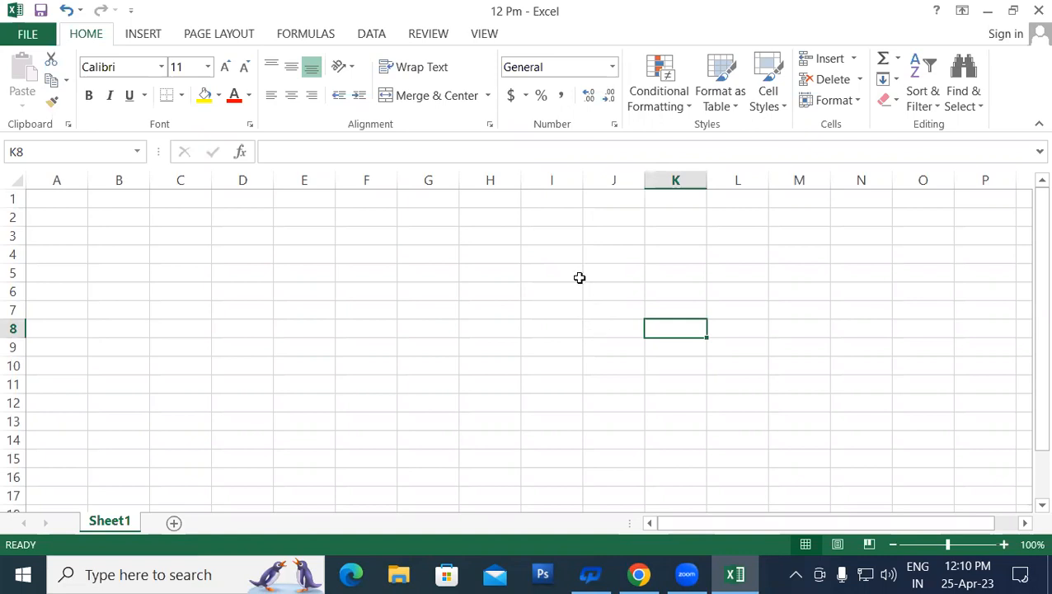
left_click(413, 341)
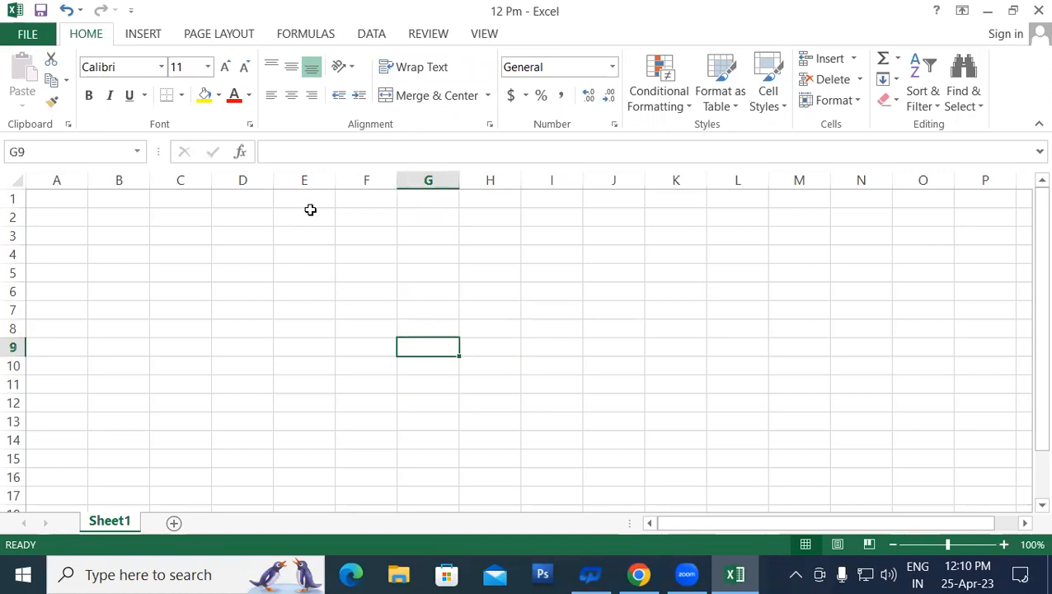
left_click_drag(293, 200, 661, 249)
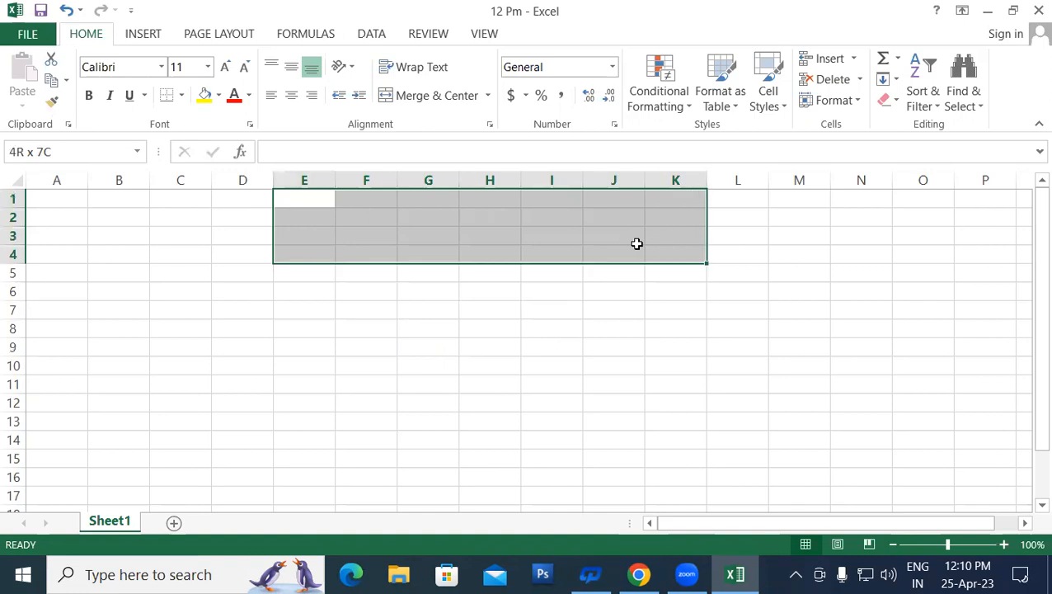
left_click_drag(324, 198, 474, 242)
left_click(472, 268)
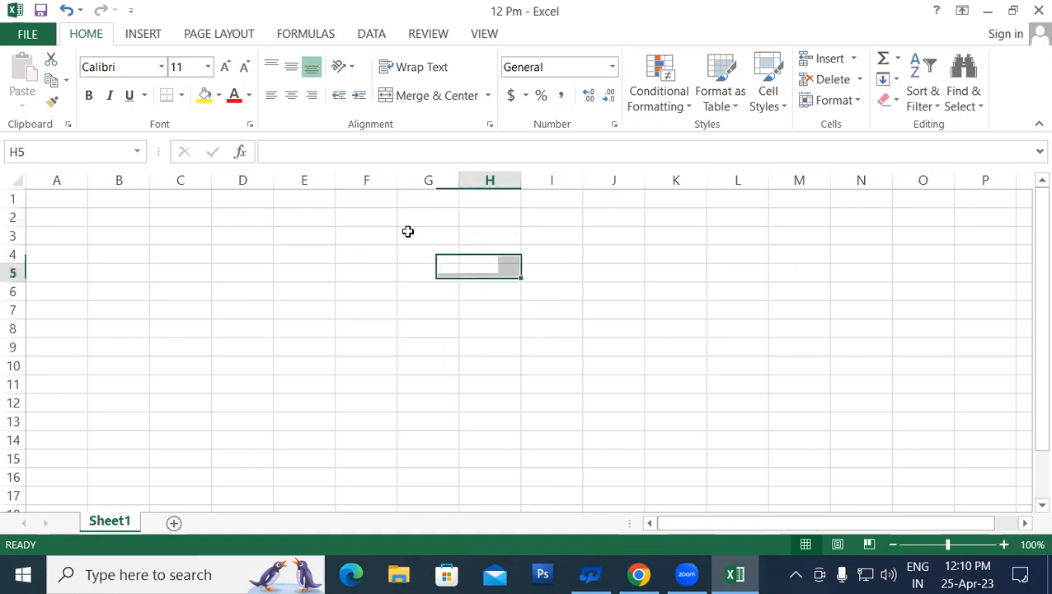
- Merge and center the range F1:J4 and enter the heading "STUDENT LIST" in it
left_click_drag(378, 202, 617, 246)
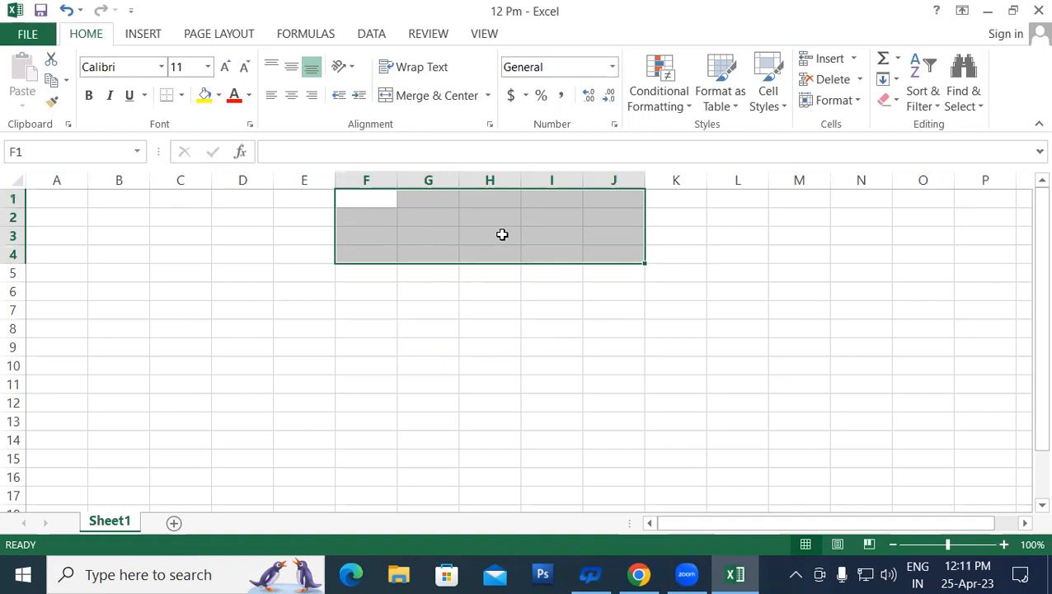
left_click(413, 97)
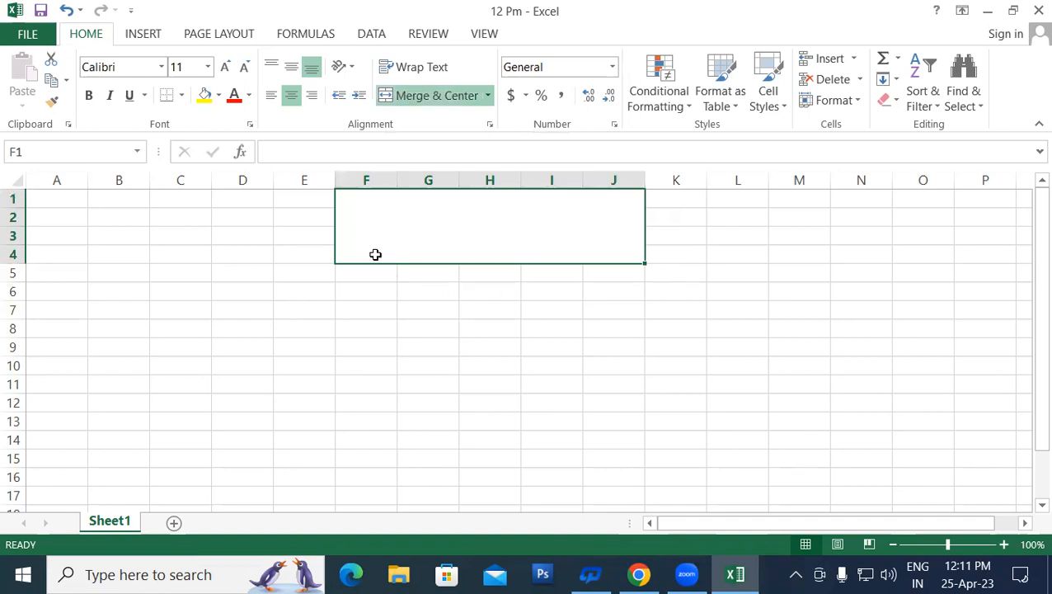
double_click(432, 245)
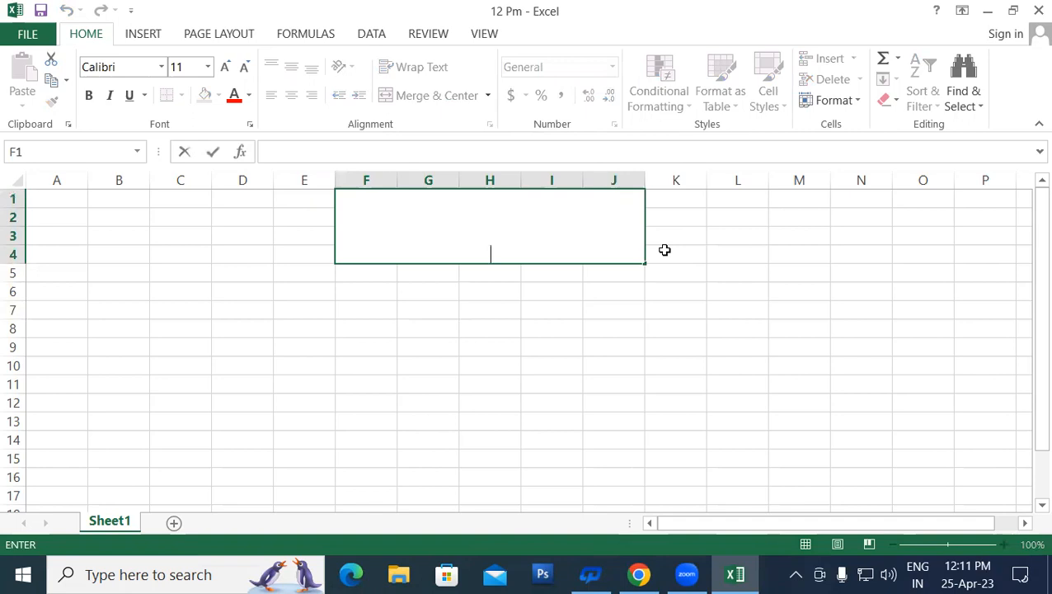
type("STUDENT LIST")
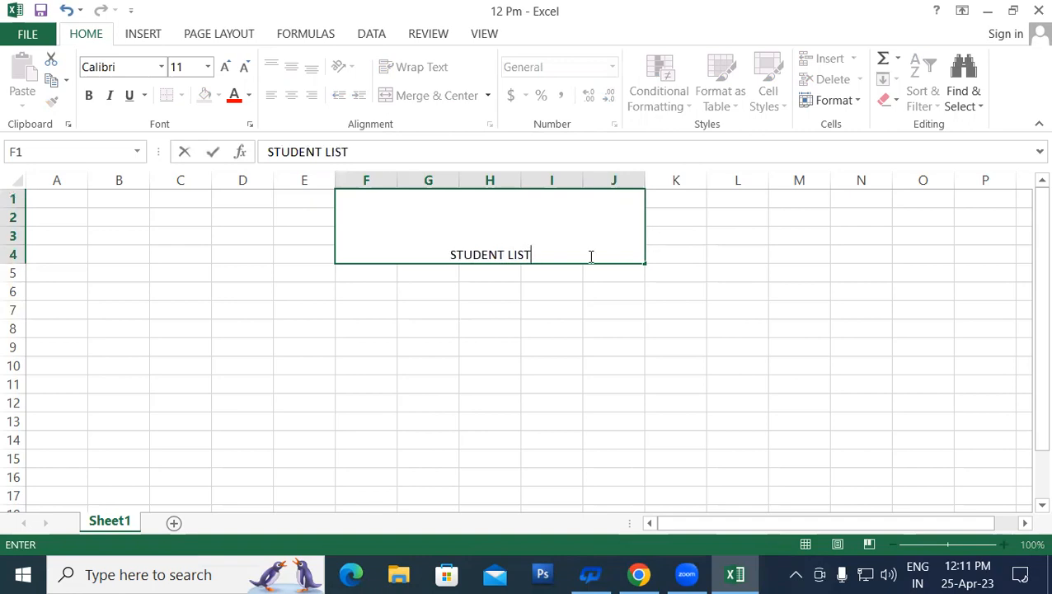
- Make the STUDENT LIST heading text bold and italic, and enlarge its font size to 26
left_click_drag(565, 259, 449, 254)
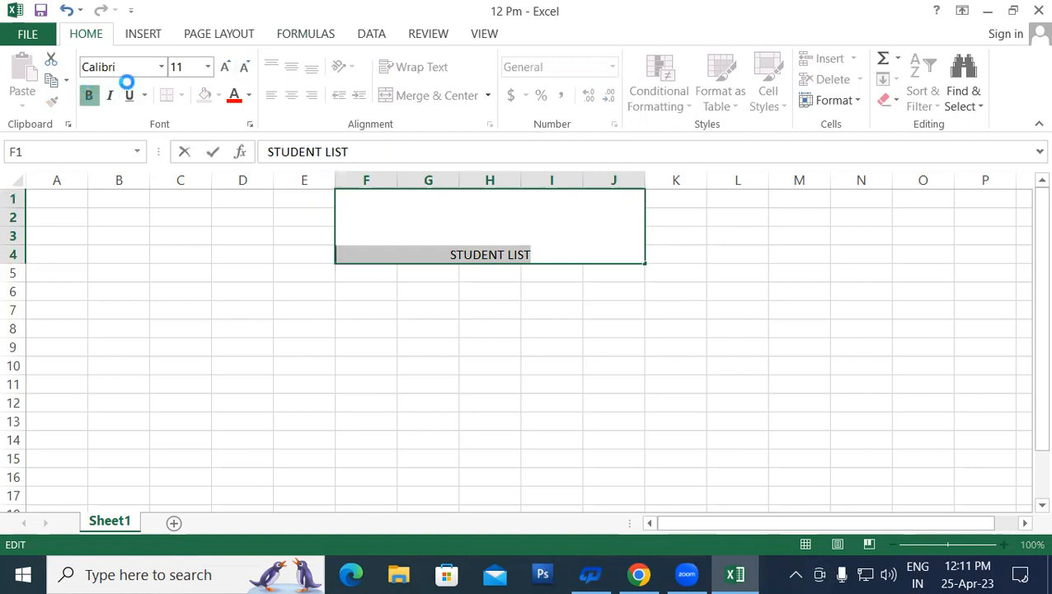
left_click(91, 95)
left_click(108, 95)
left_click(225, 67)
left_click(225, 67)
left_click(225, 67)
left_click(225, 66)
left_click(225, 67)
left_click(226, 66)
left_click(225, 67)
left_click(226, 67)
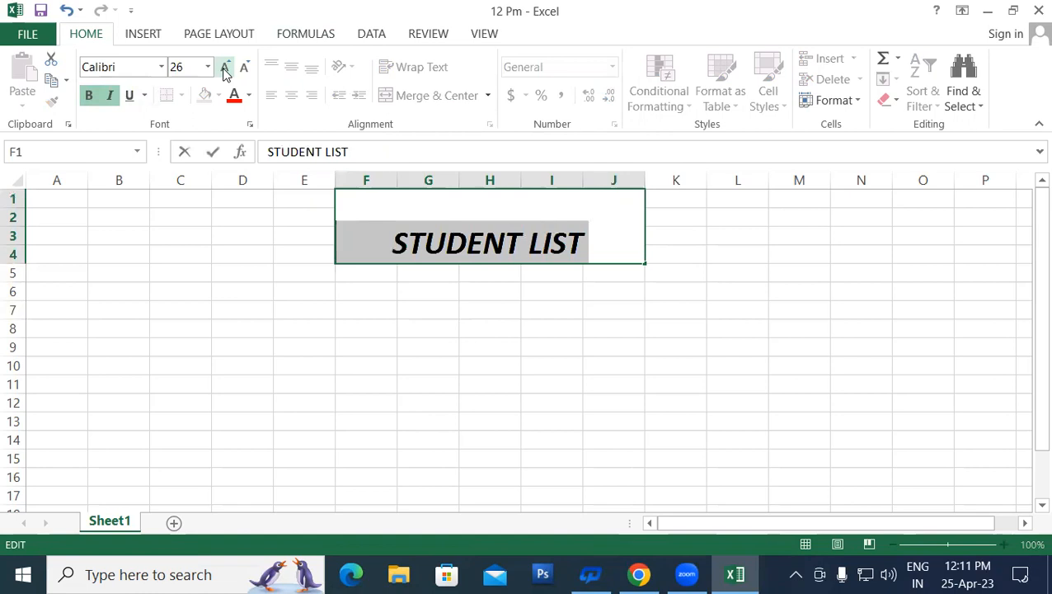
- Increase the heading's font by one more size and color the text red
left_click(225, 67)
left_click(234, 95)
left_click(434, 327)
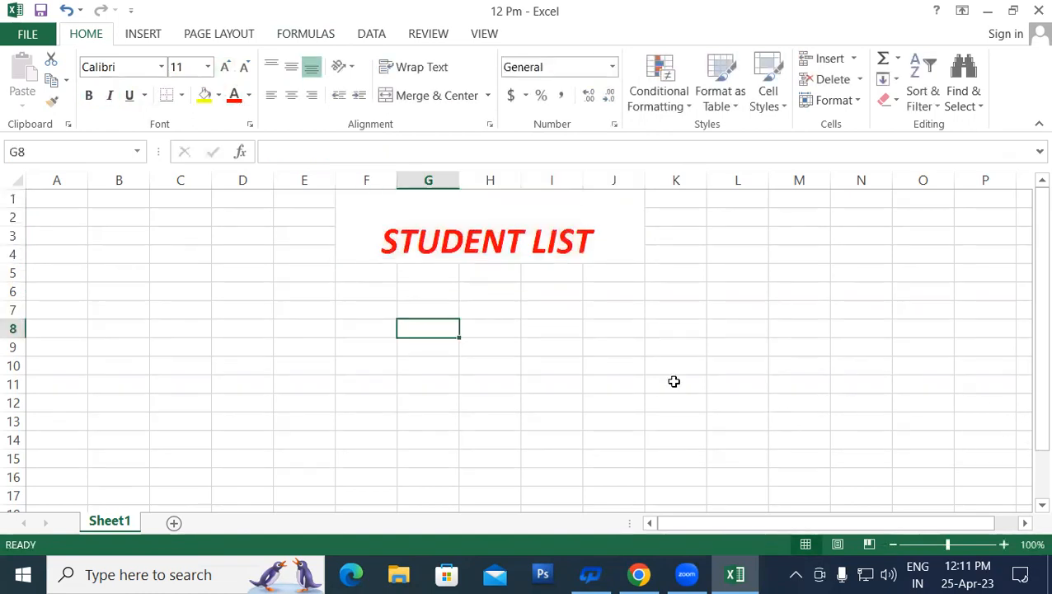
- Fill the merged STUDENT LIST heading cell with a light gold background color
left_click(373, 223)
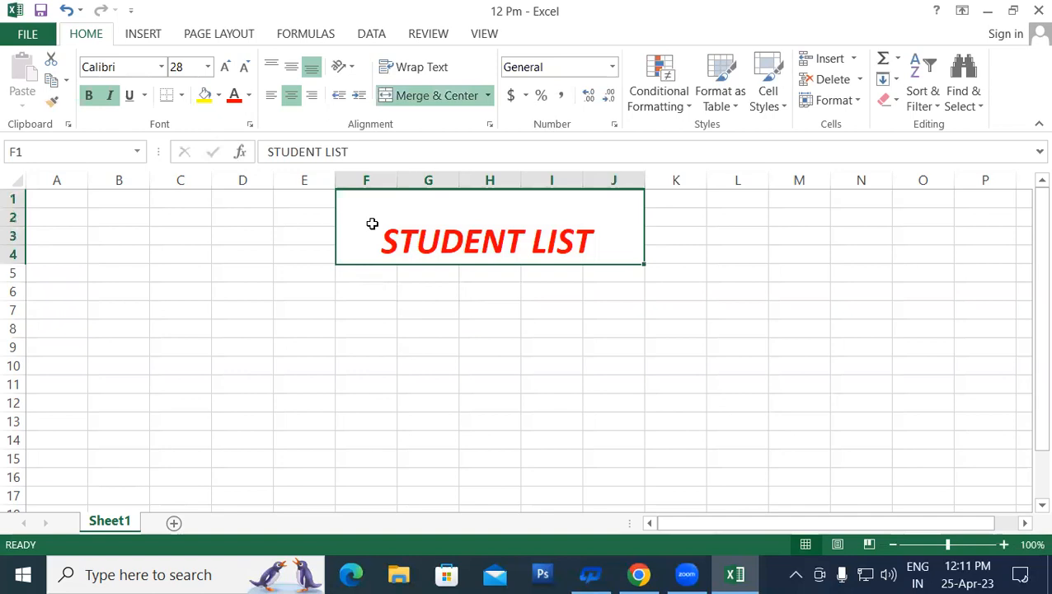
left_click(217, 96)
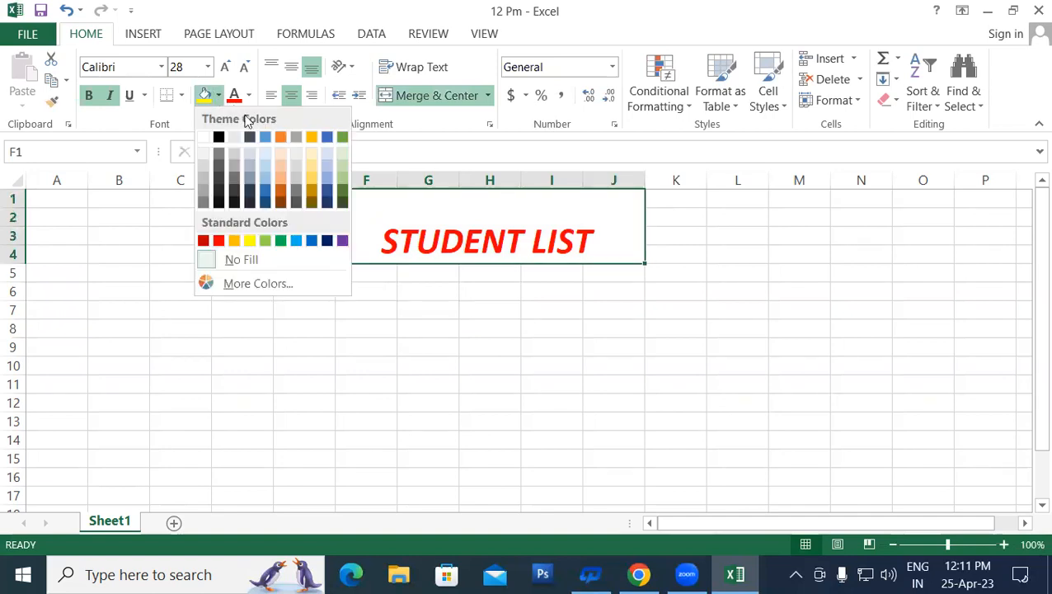
left_click(305, 169)
left_click(533, 340)
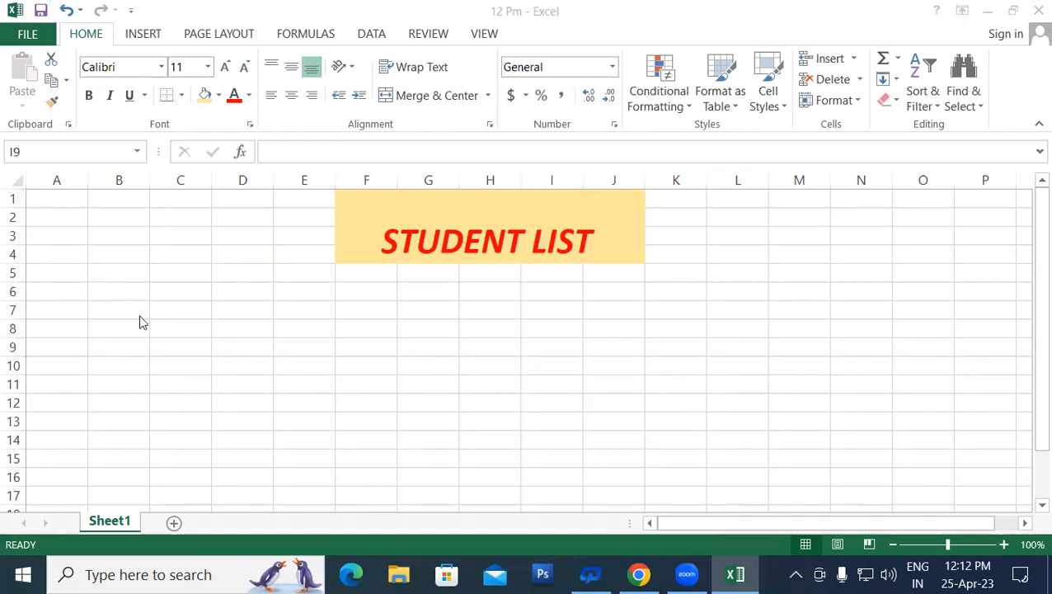
- Enter the column header "SR.NO" in cell C6
left_click(177, 288)
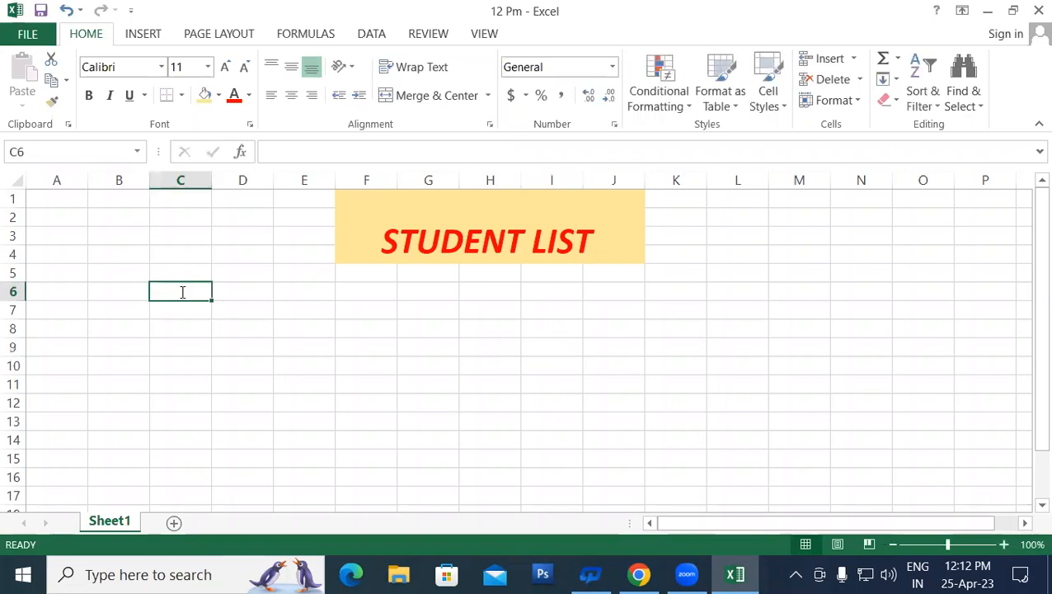
type("SR.NO")
key("Tab")
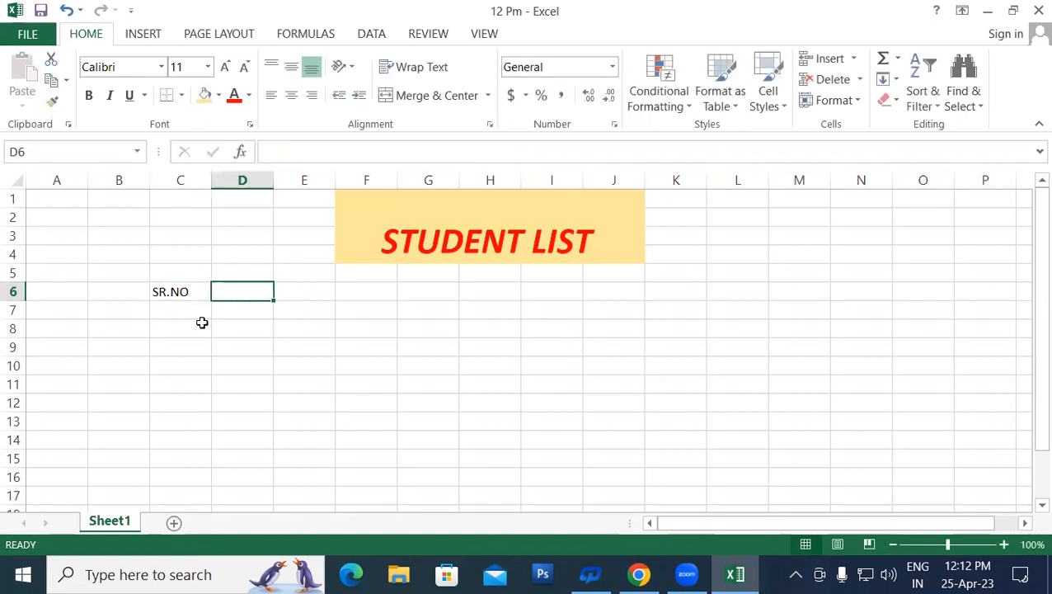
left_click(204, 328)
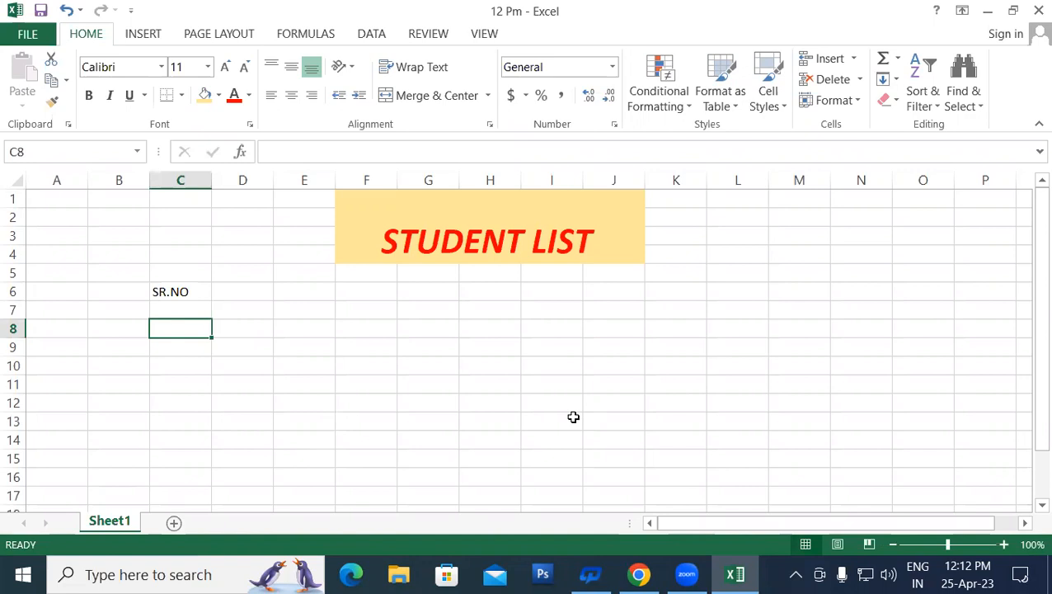
left_click_drag(14, 291, 192, 307)
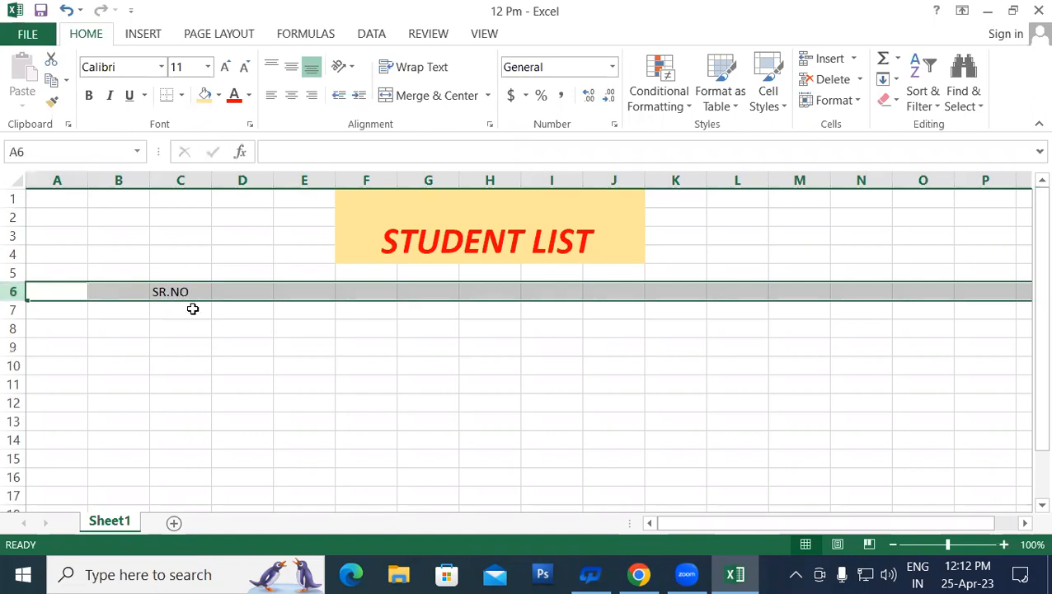
left_click(237, 353)
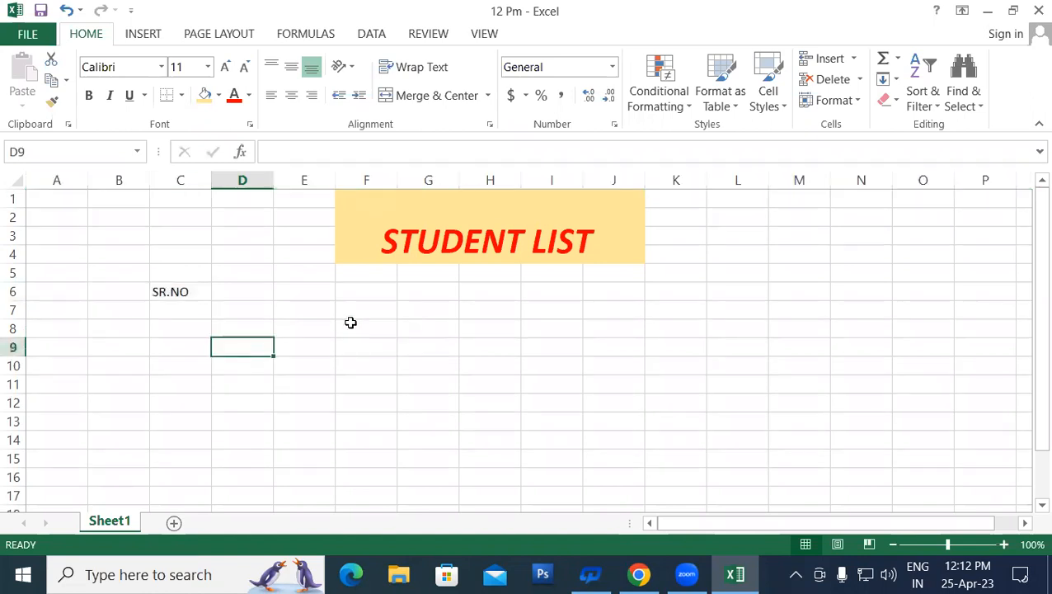
- Enter the column header "STUDENT NAME" in cell D6
left_click(242, 295)
type("ST")
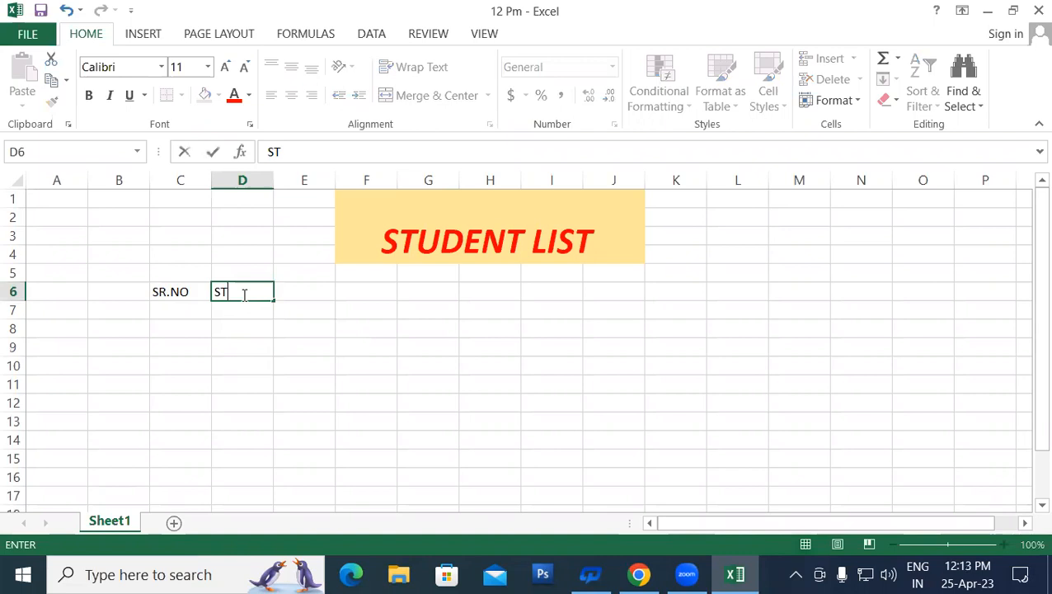
type("UDEN")
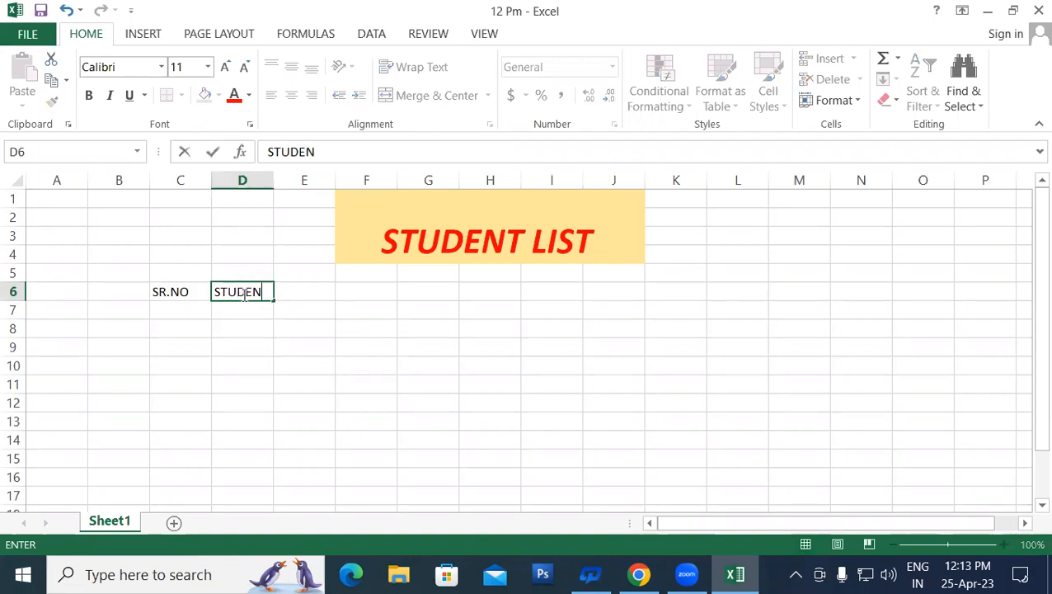
type("T NAME")
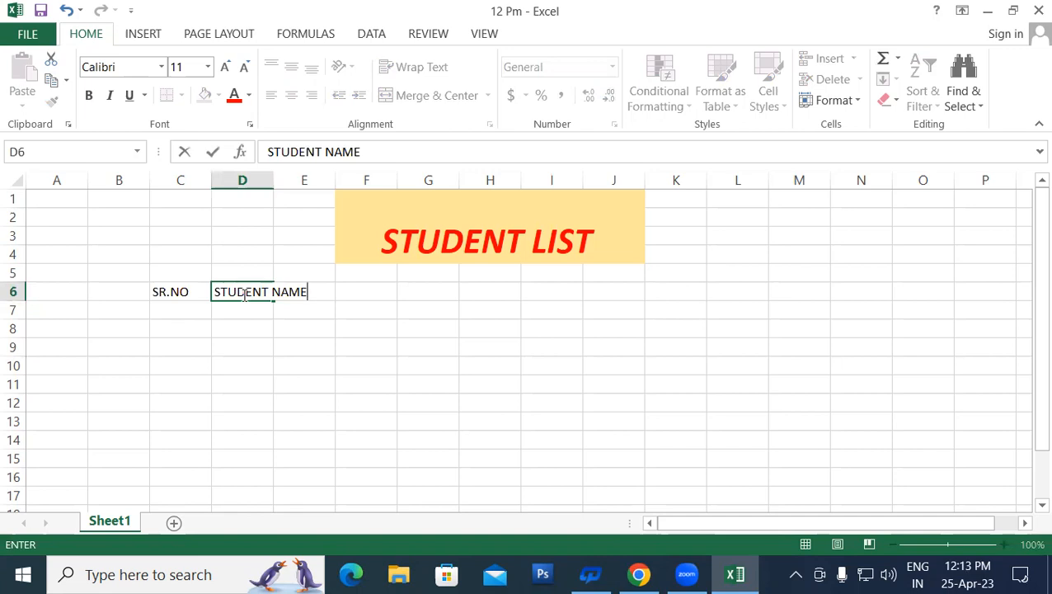
left_click(583, 396)
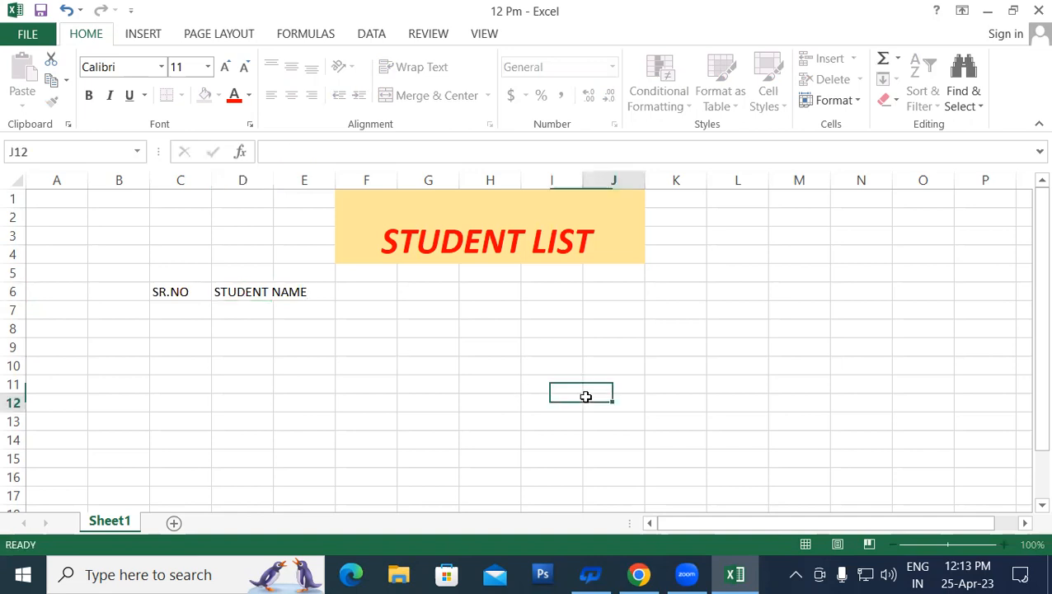
- AutoFit column D to the STUDENT NAME header and widen it slightly more
left_click(264, 290)
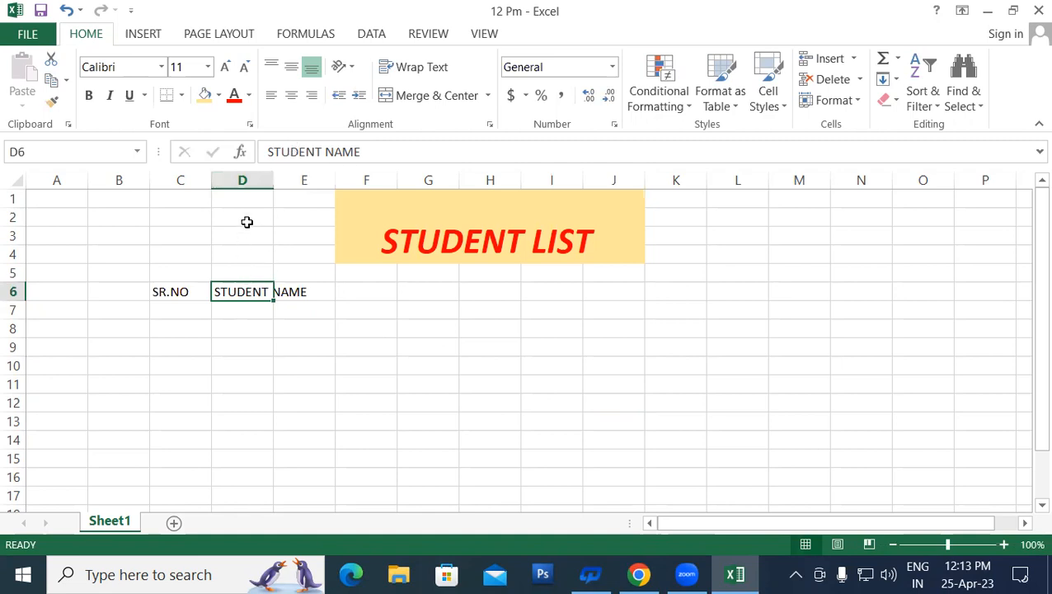
left_click(304, 293)
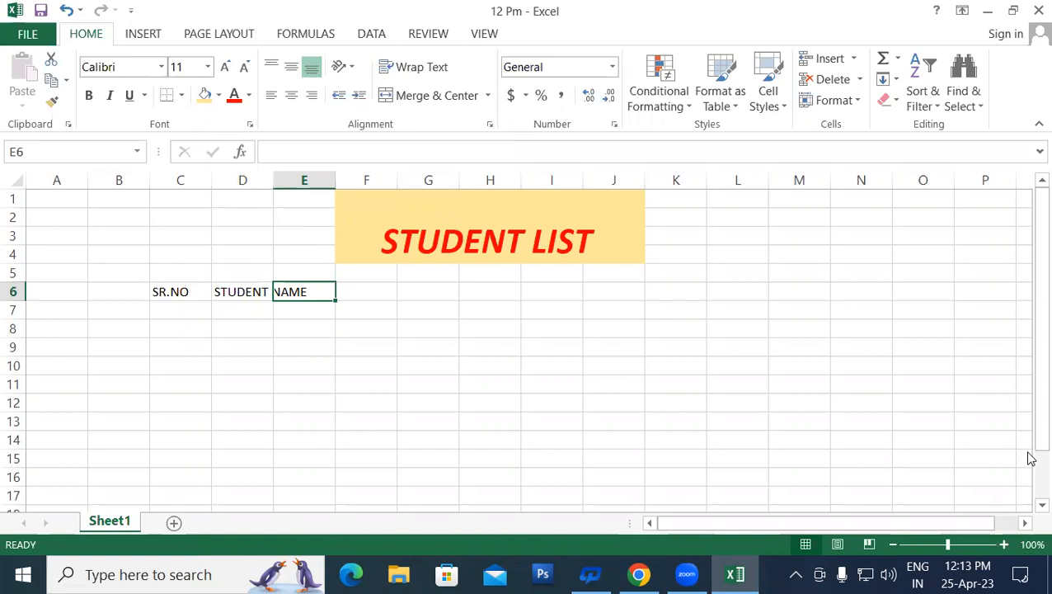
left_click(262, 183)
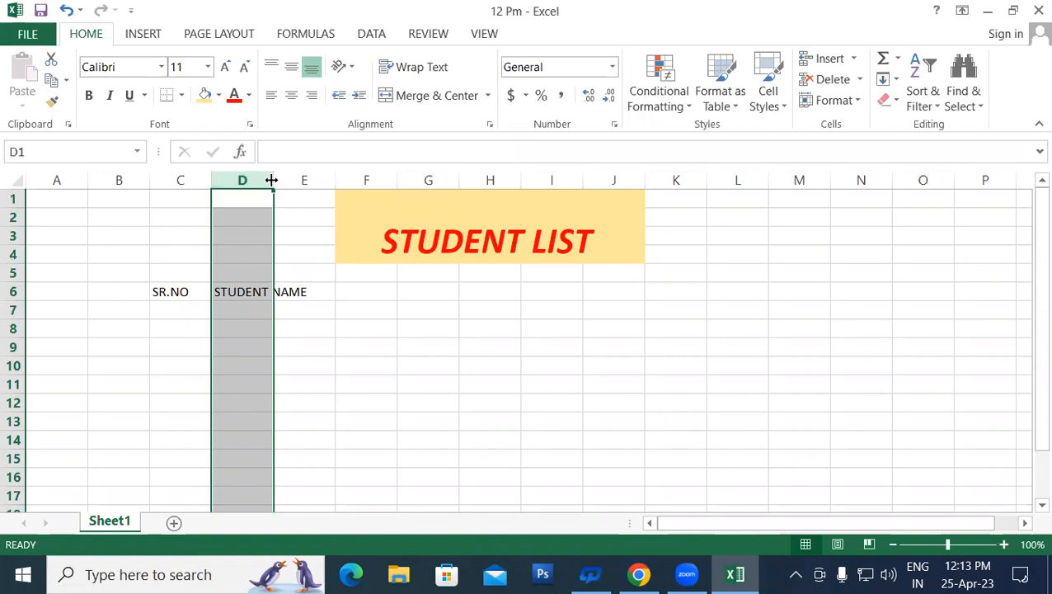
double_click(271, 179)
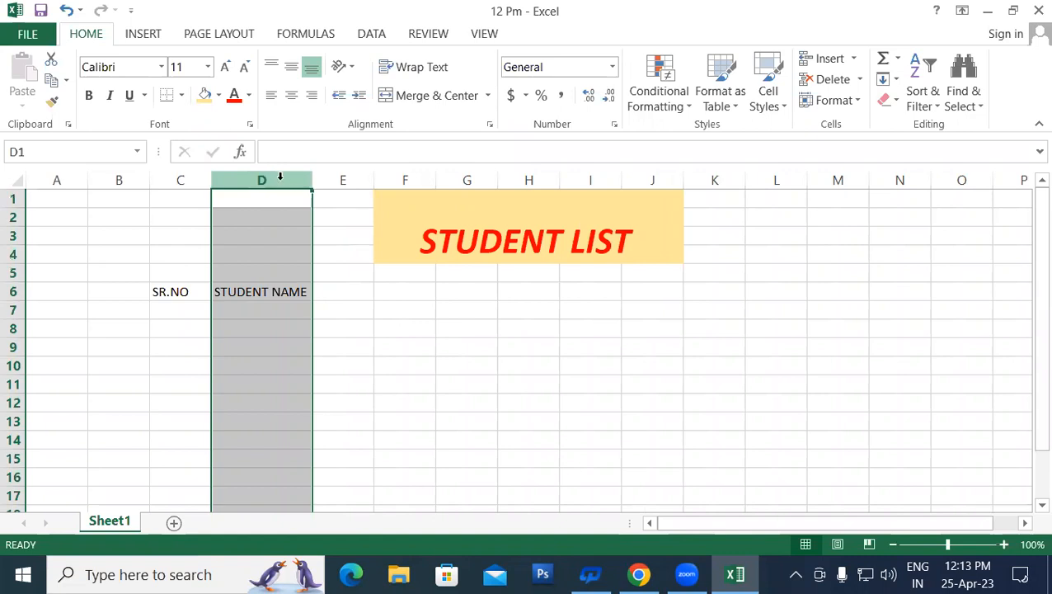
mouse_move(313, 179)
left_mouse_down()
mouse_move(716, 170)
mouse_move(319, 199)
left_mouse_up()
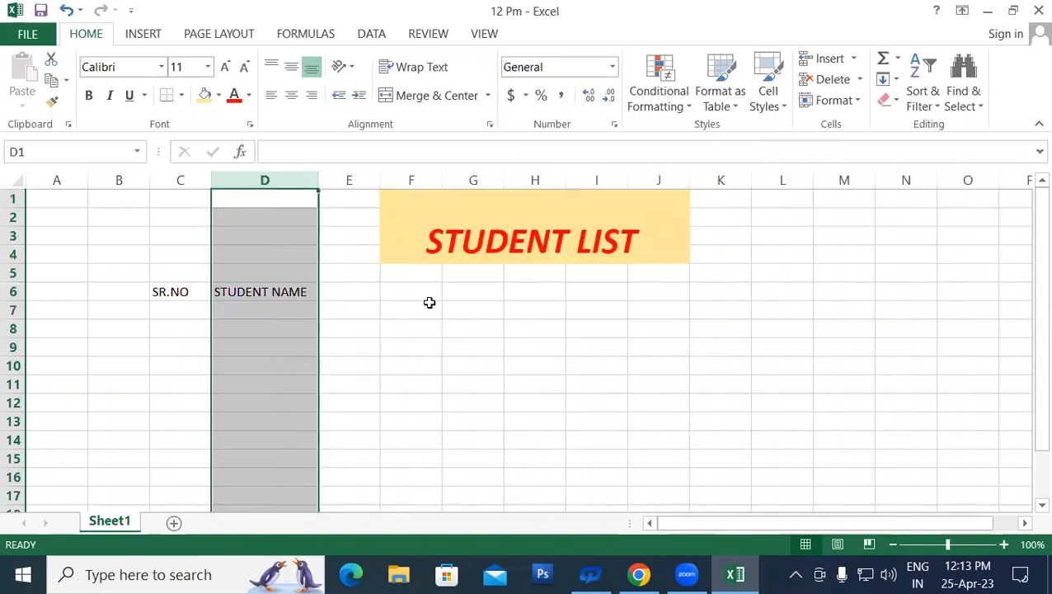
- Enter the column headers COURSE, FEE, PAID and DUE in cells E6 to H6
left_click(366, 292)
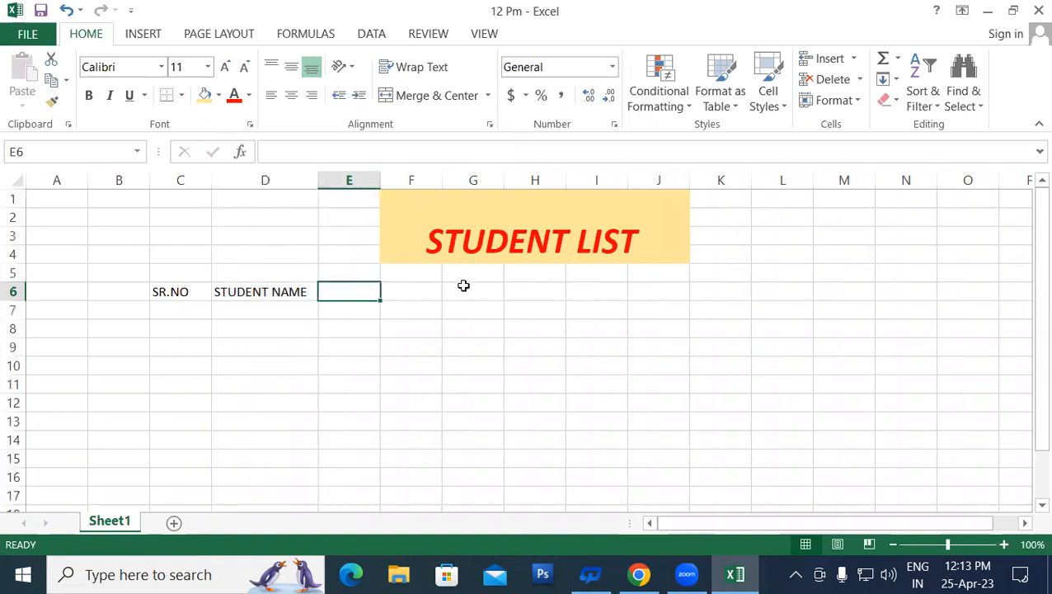
type("COURSE")
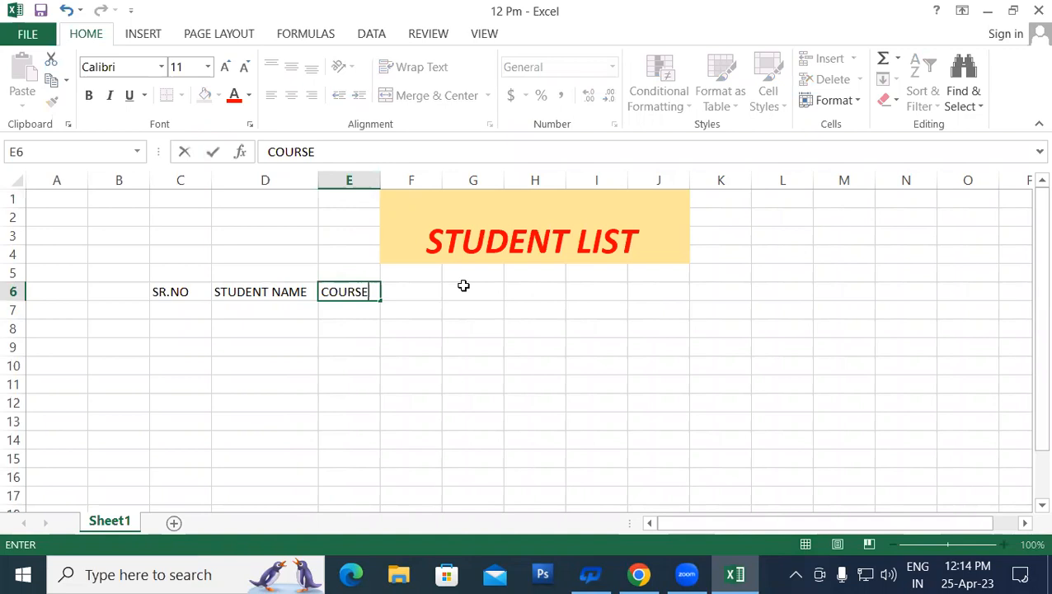
key("Tab")
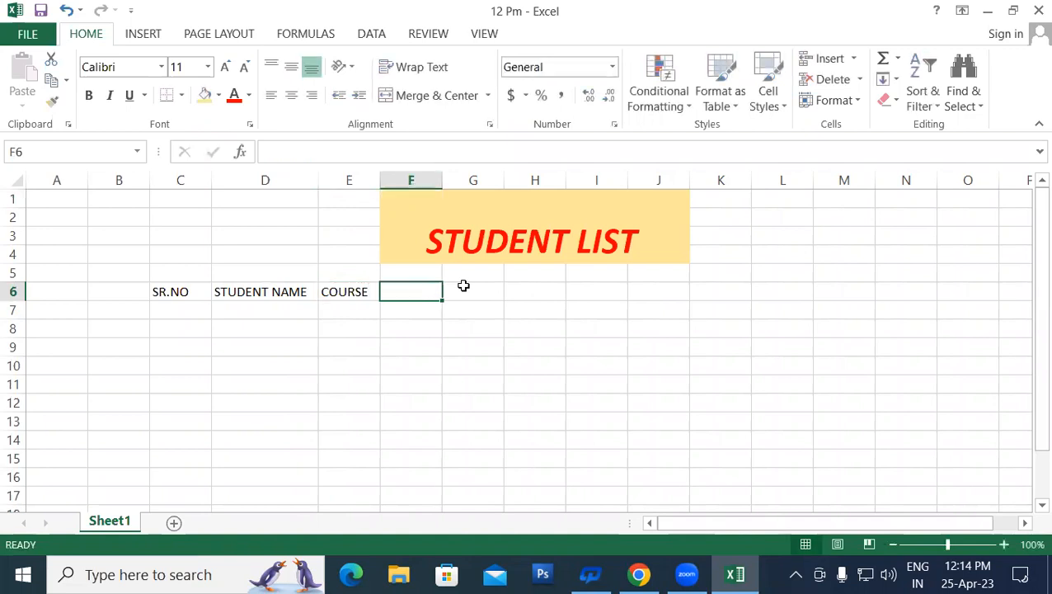
type("FEE")
key("Tab")
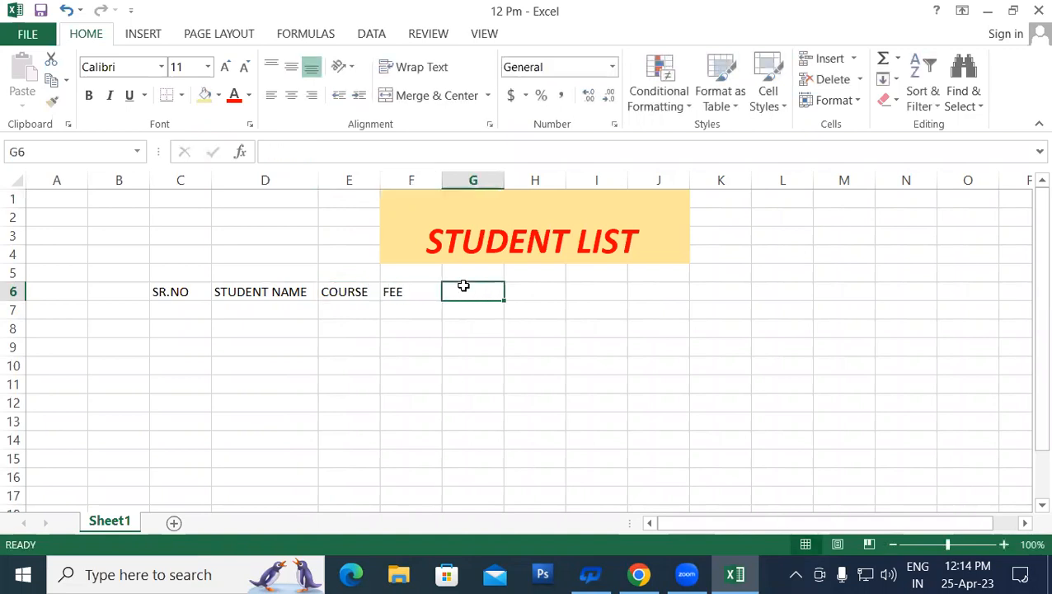
type("PAID")
key("Tab")
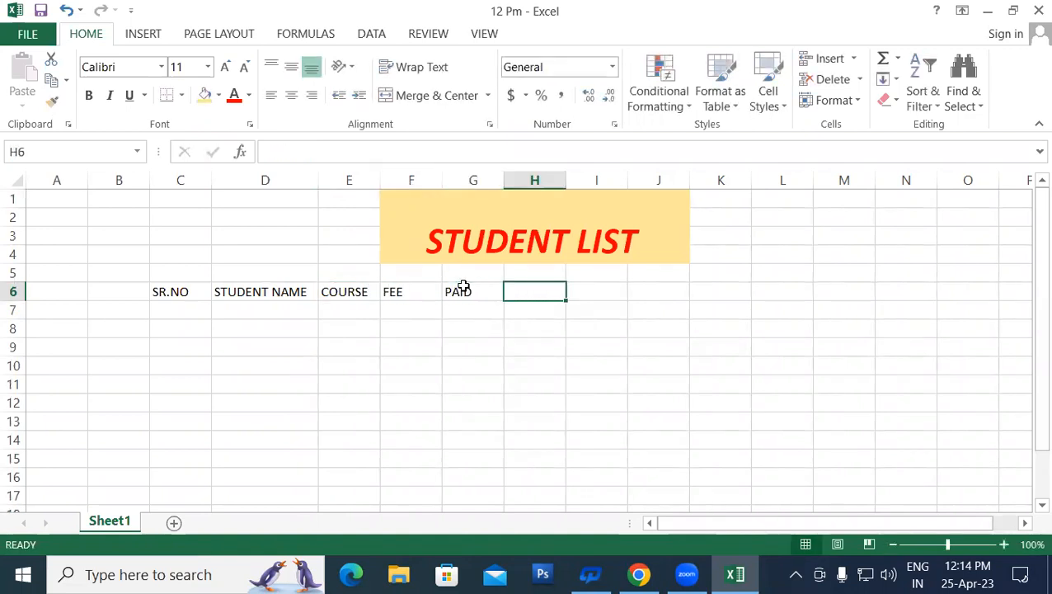
type("DUE")
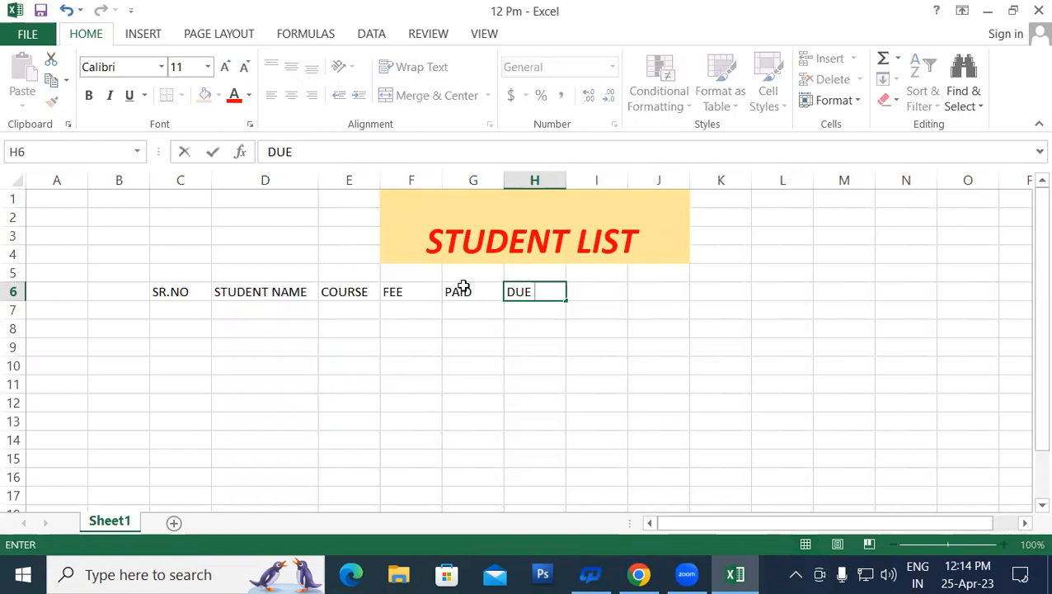
key("Tab")
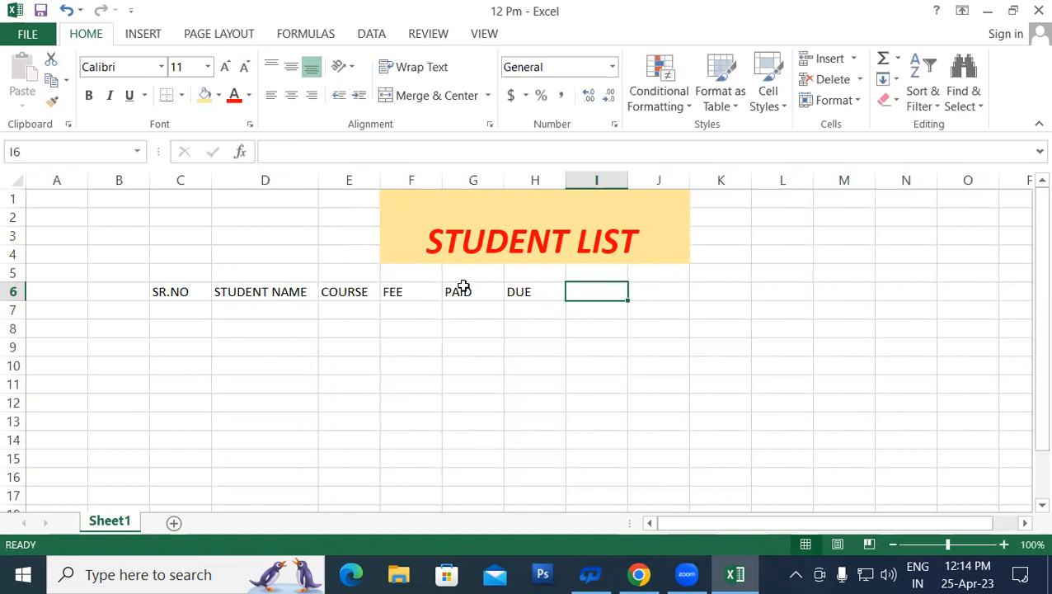
- Enter the column header "DISCOUNT @ 10%" in cell I6
type("DI")
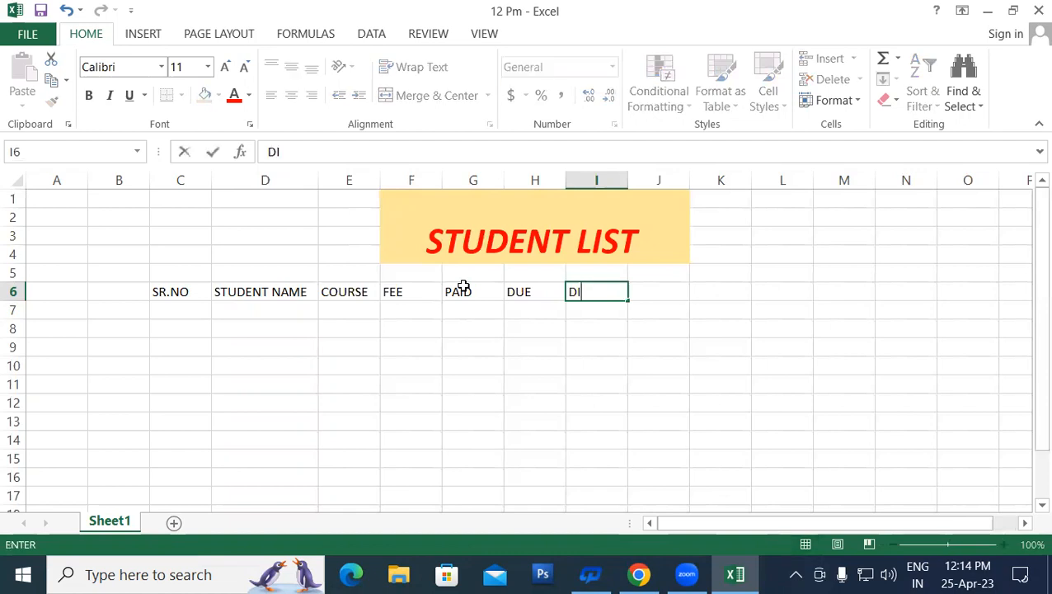
type("SCOUNT")
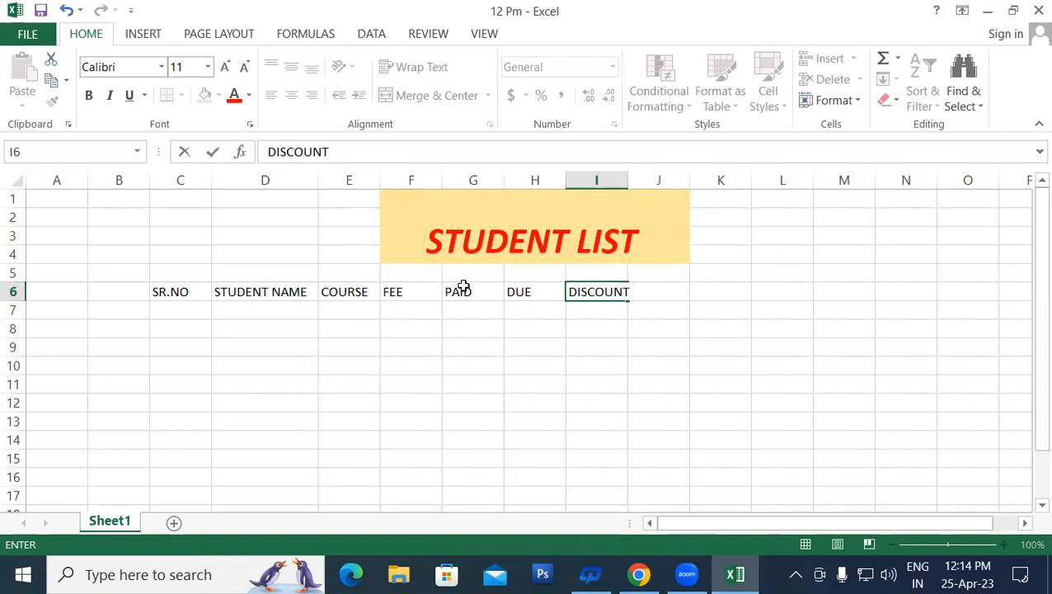
type("@ 10%")
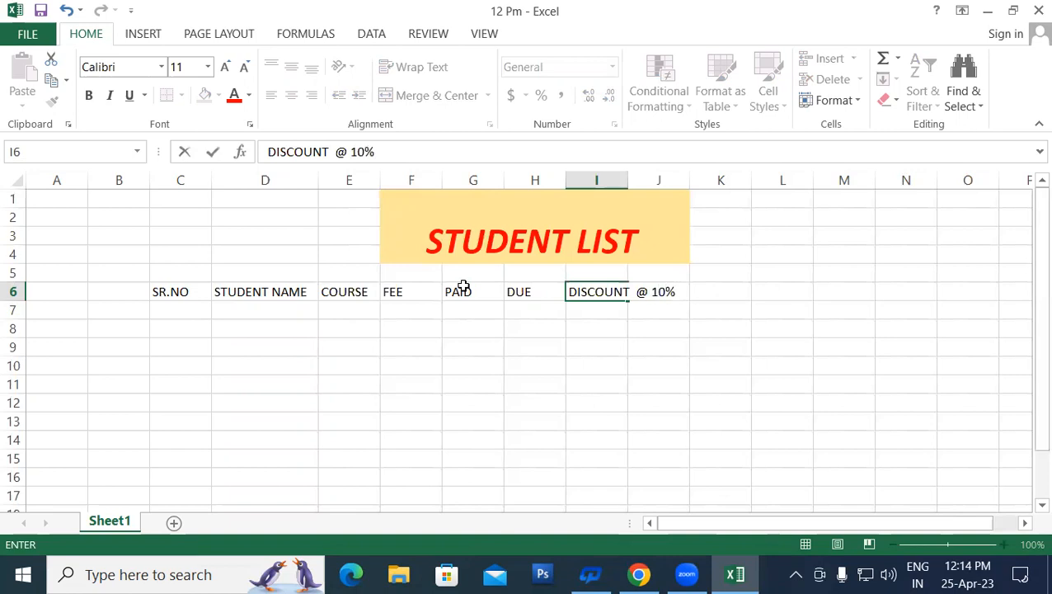
key("Return")
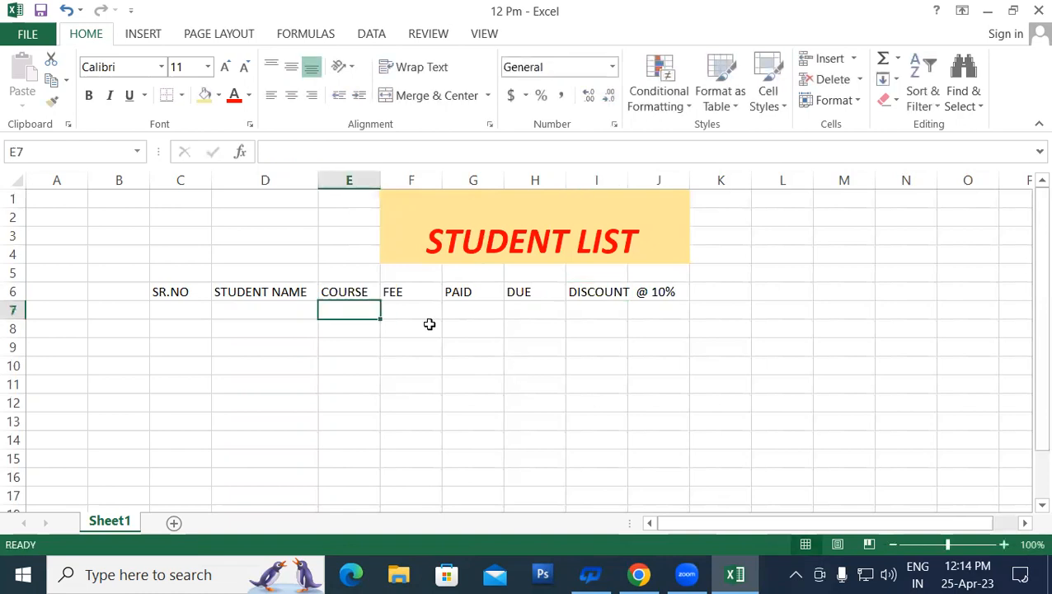
- Make the header row cells B6:J6 bold and enlarge their font size to 18
left_click_drag(142, 291, 637, 291)
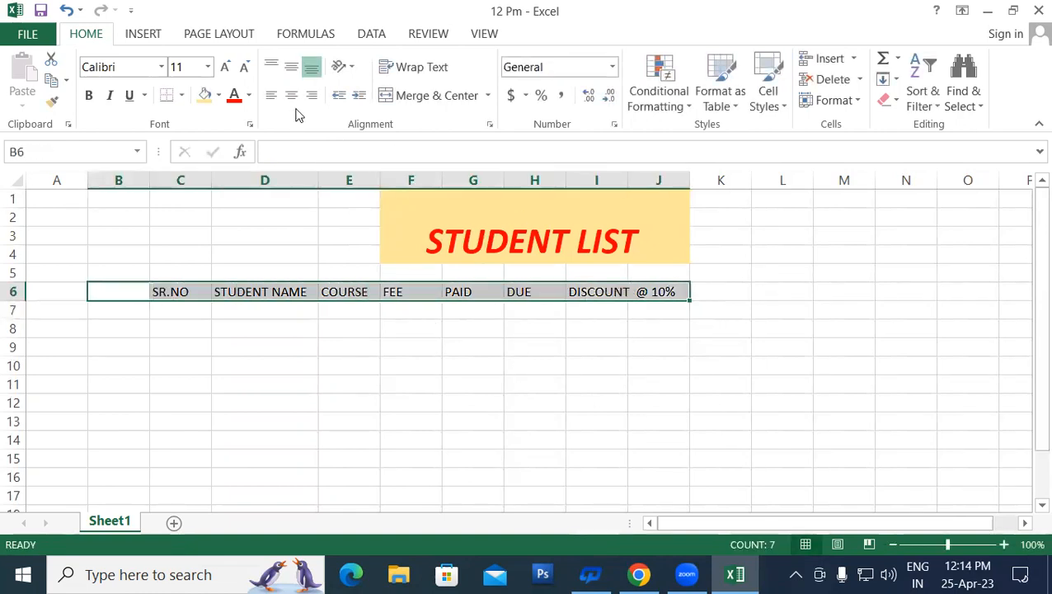
left_click(90, 96)
left_click(227, 68)
left_click(226, 67)
left_click(226, 68)
left_click(226, 68)
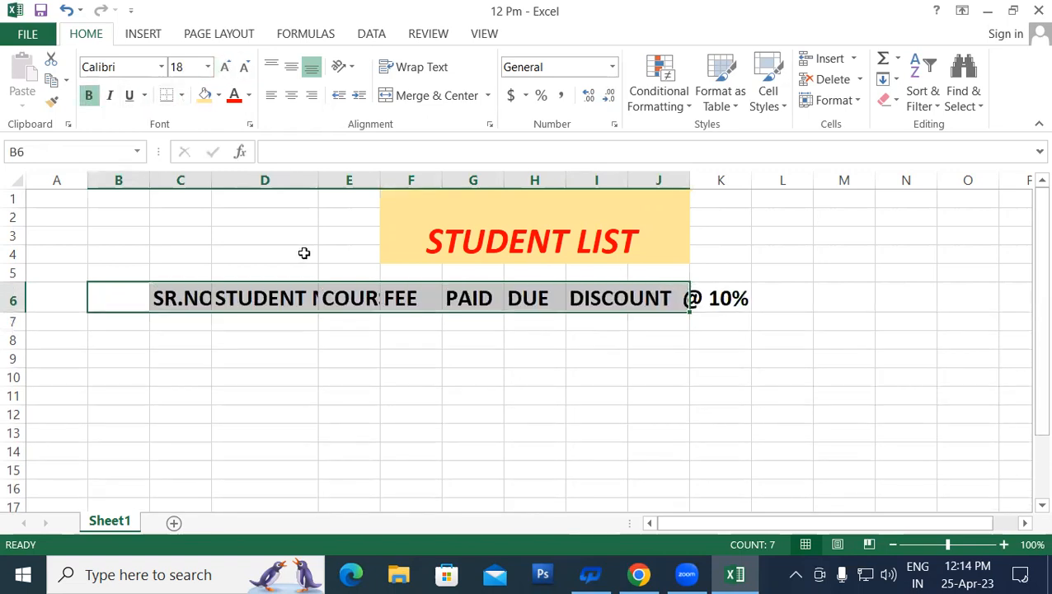
- Widen columns C, D and E so the SR.NO, STUDENT NAME and COURSE headers fit completely
left_click(189, 179)
left_click_drag(193, 175, 629, 185)
left_click(264, 298)
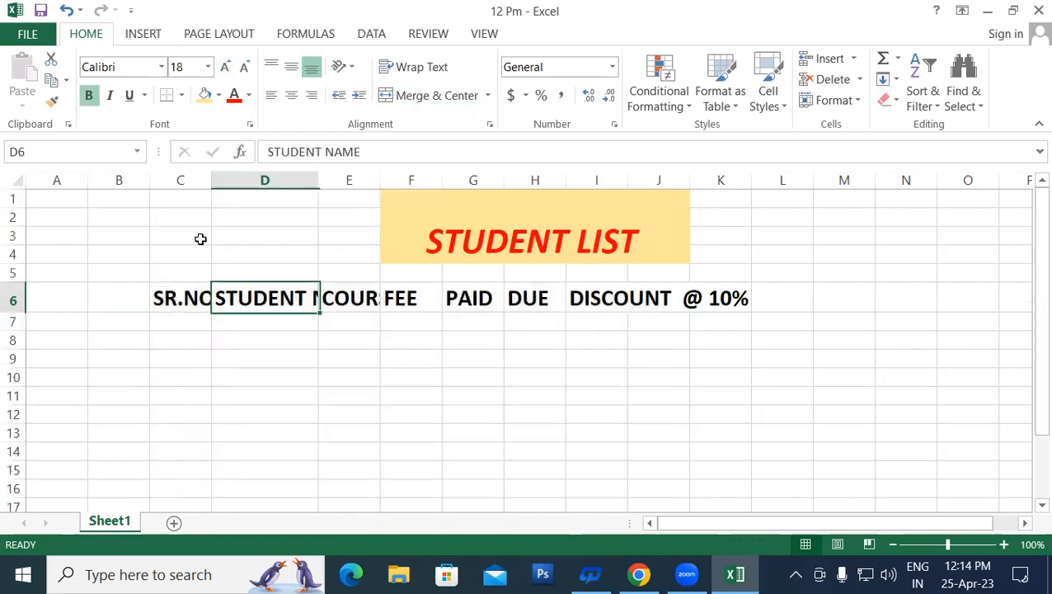
left_click(181, 179)
left_click_drag(212, 179, 219, 180)
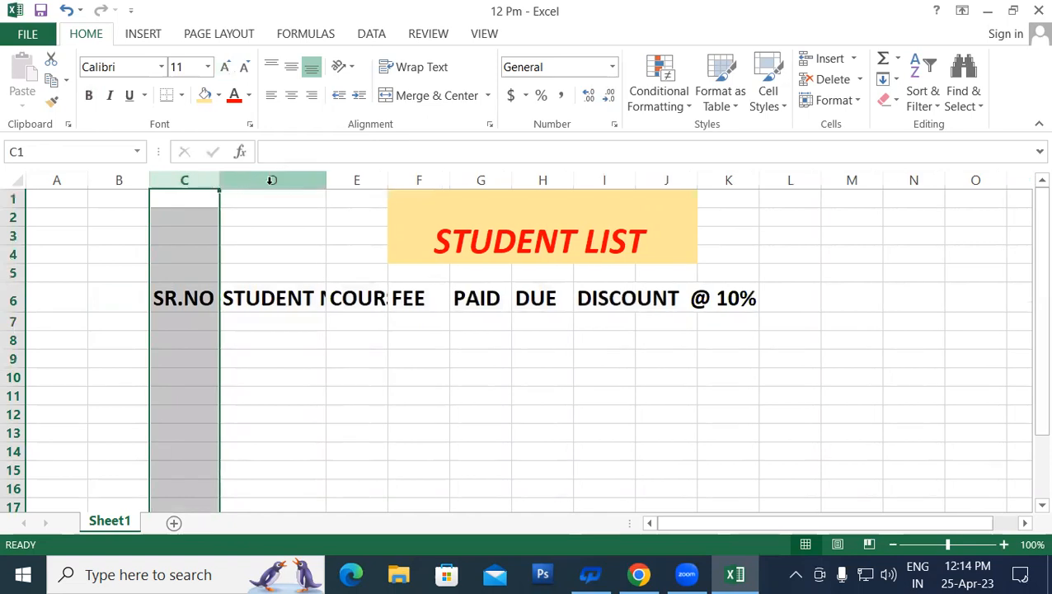
left_click(272, 179)
left_click_drag(326, 179, 475, 179)
left_click(411, 179)
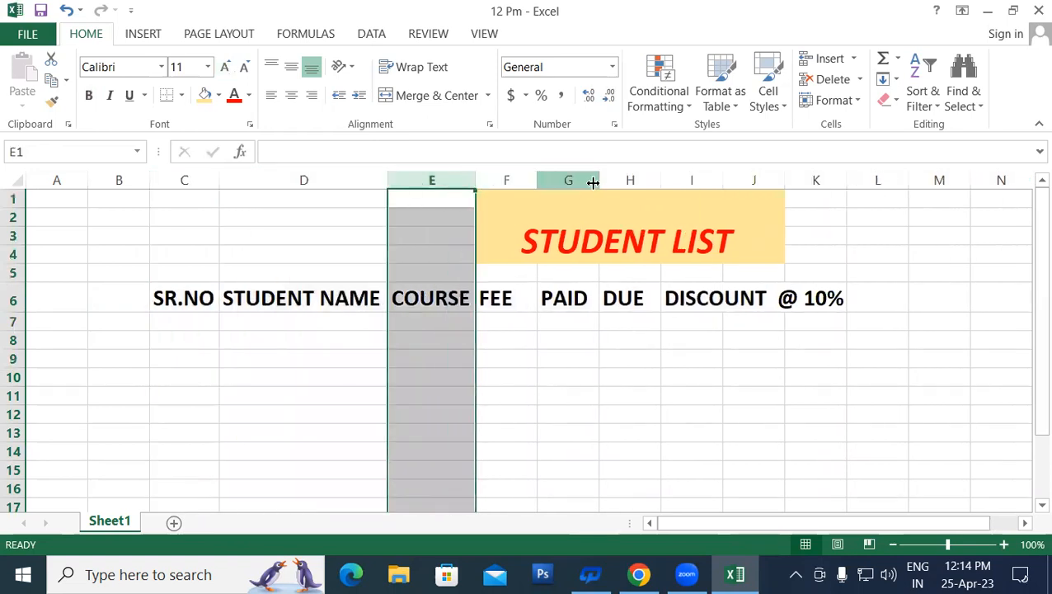
- Widen column I so the DISCOUNT @ 10% header fits, and select cell J6
left_click(683, 179)
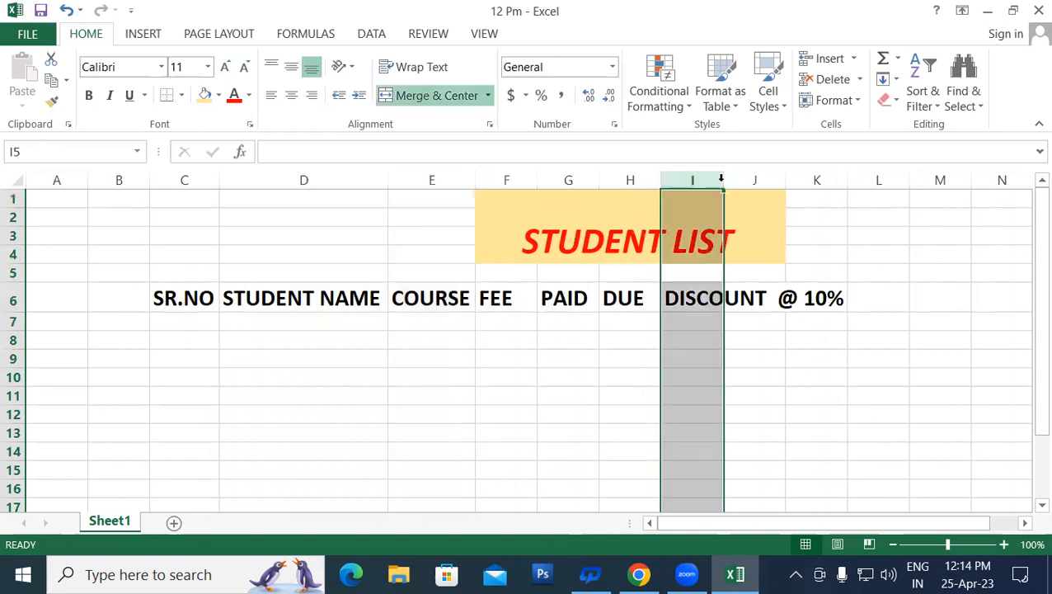
left_click_drag(723, 180, 852, 180)
left_click(828, 374)
left_click(869, 310)
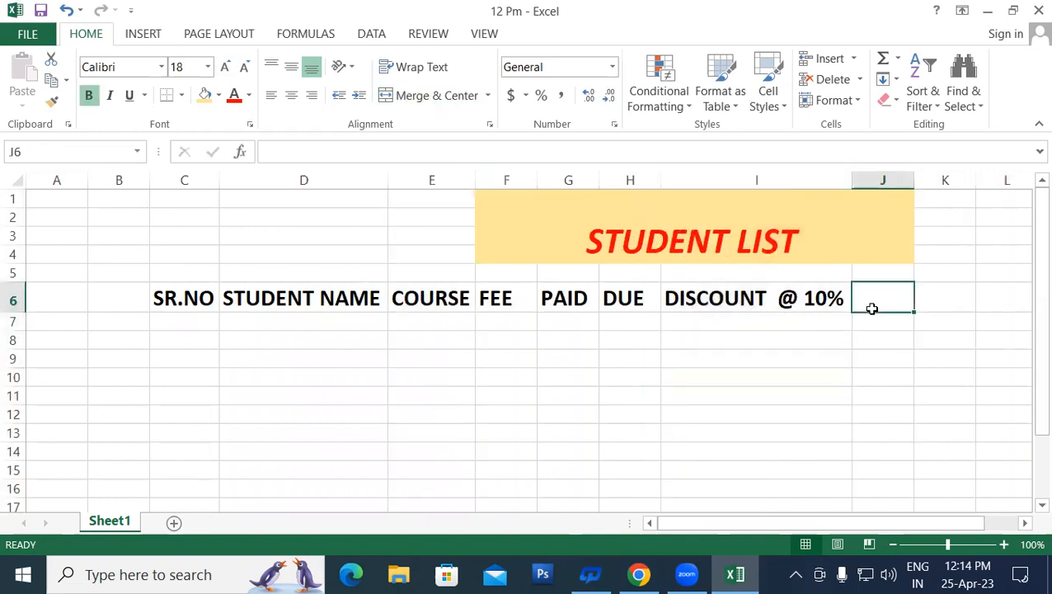
- Enter the column header "BALANCE" in cell J6
type("BA")
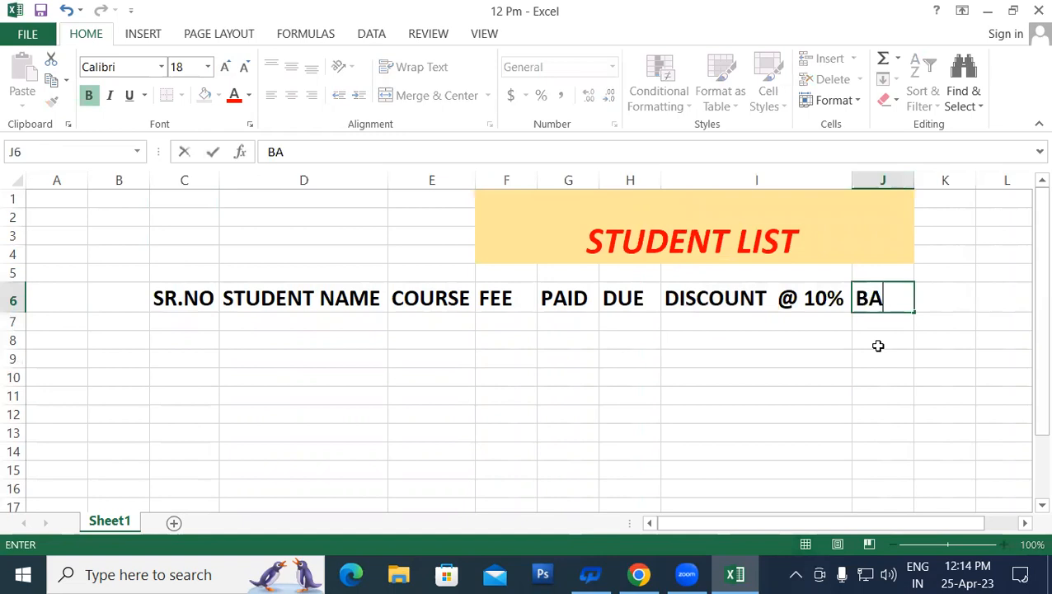
type("LANCE")
key("Return")
left_click_drag(180, 298, 732, 295)
left_click_drag(904, 297, 907, 299)
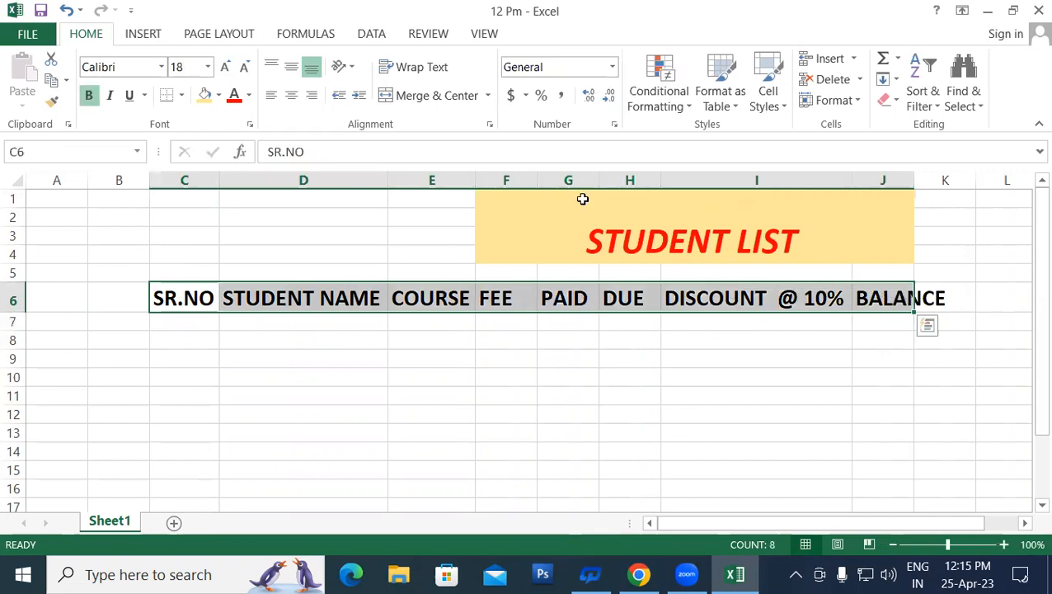
left_click(181, 95)
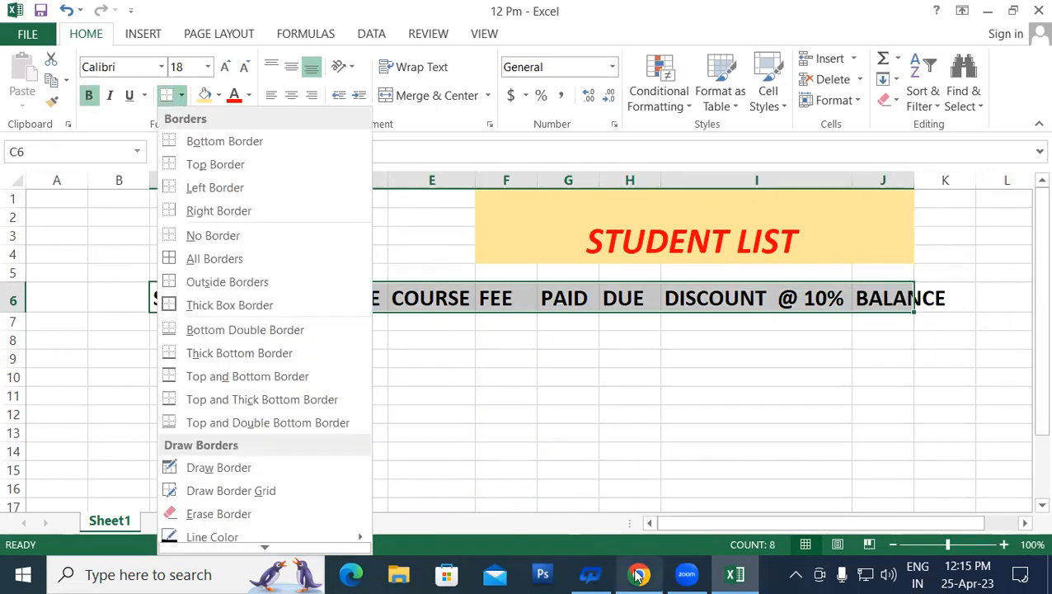
left_click(499, 412)
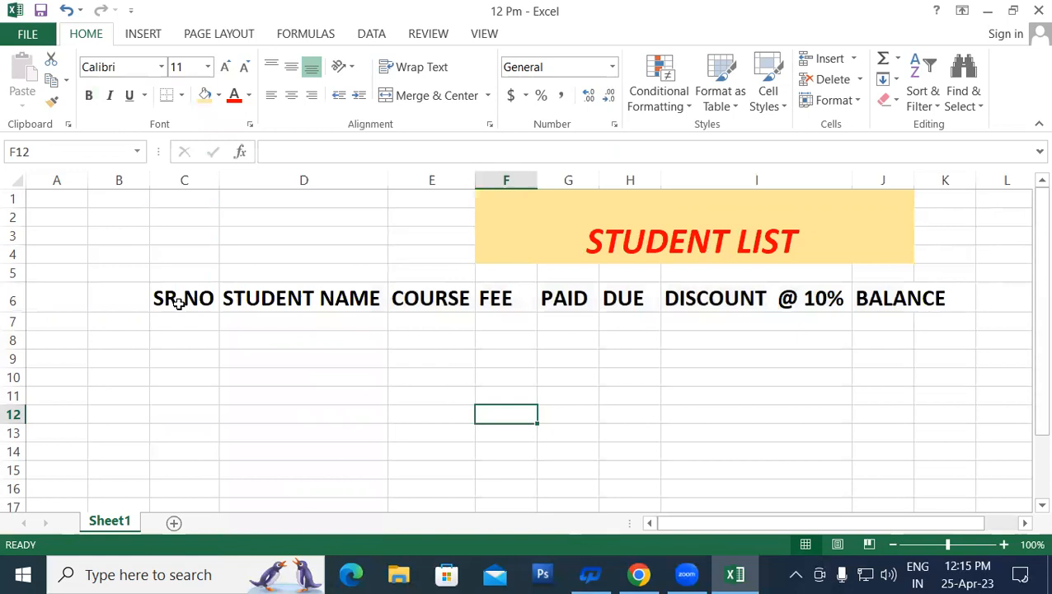
- Apply all borders to the header cells C6:J6 and widen column J to fit the BALANCE header
left_click_drag(175, 298, 895, 300)
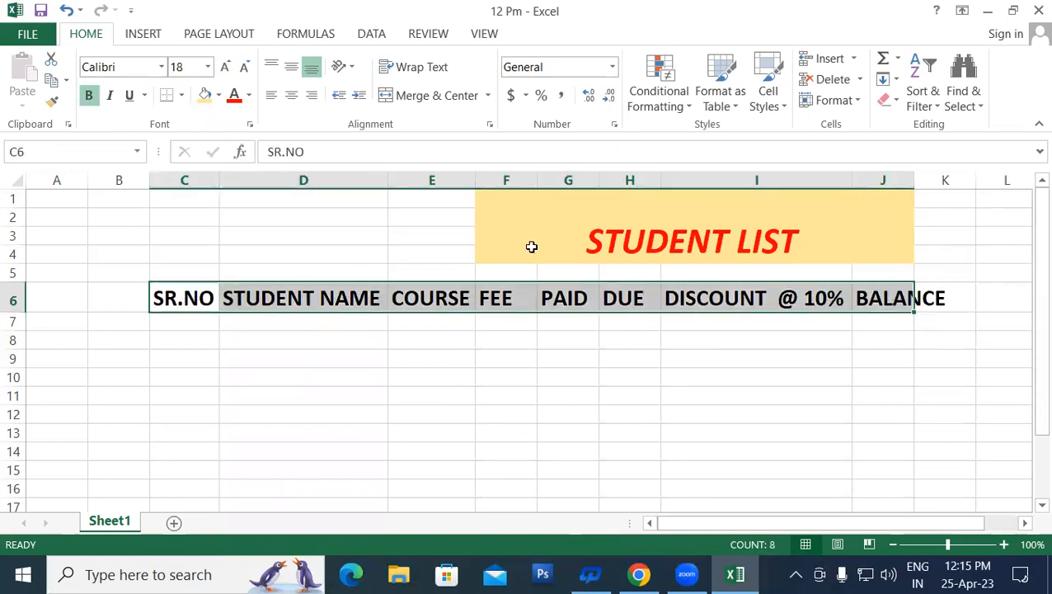
left_click(181, 96)
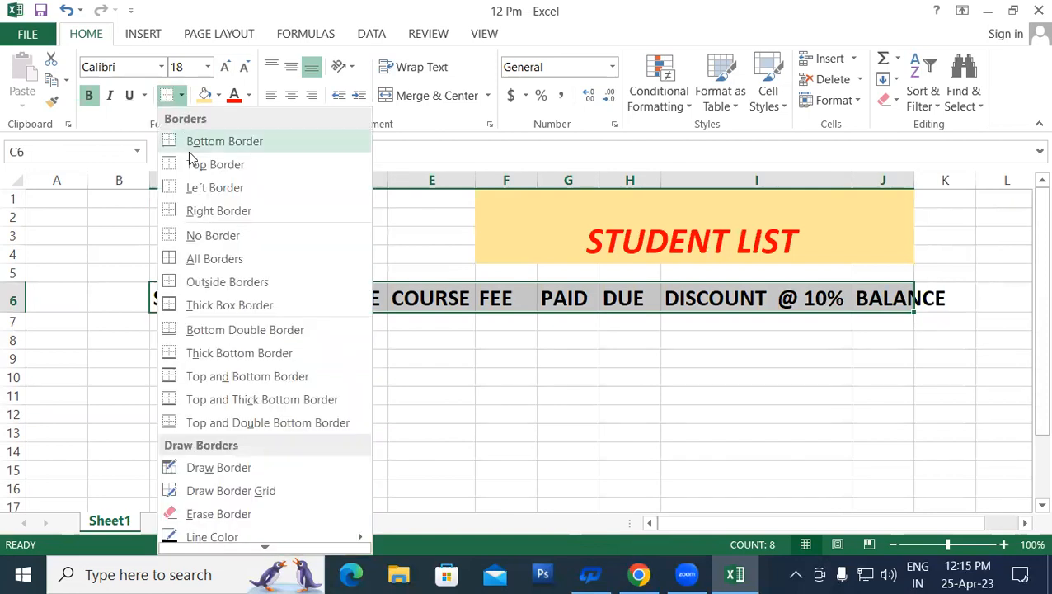
left_click(193, 261)
left_click(346, 433)
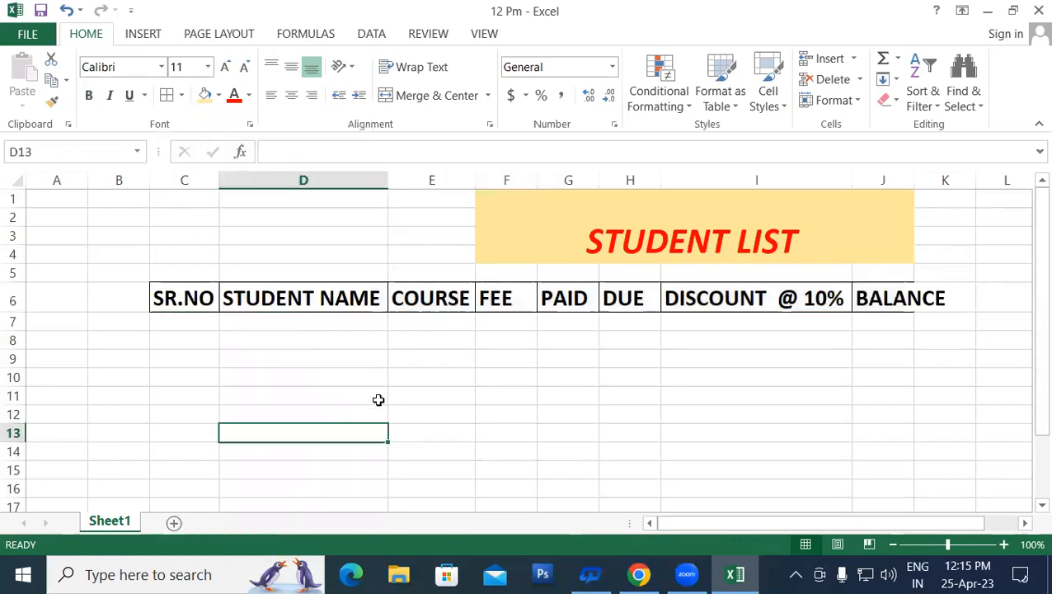
left_click(880, 180)
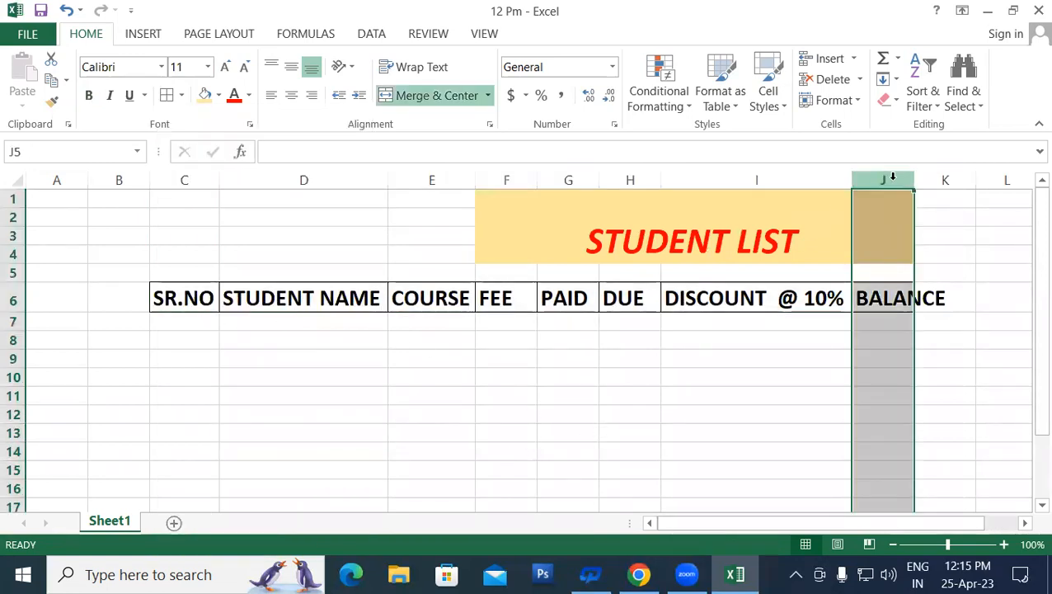
double_click(913, 179)
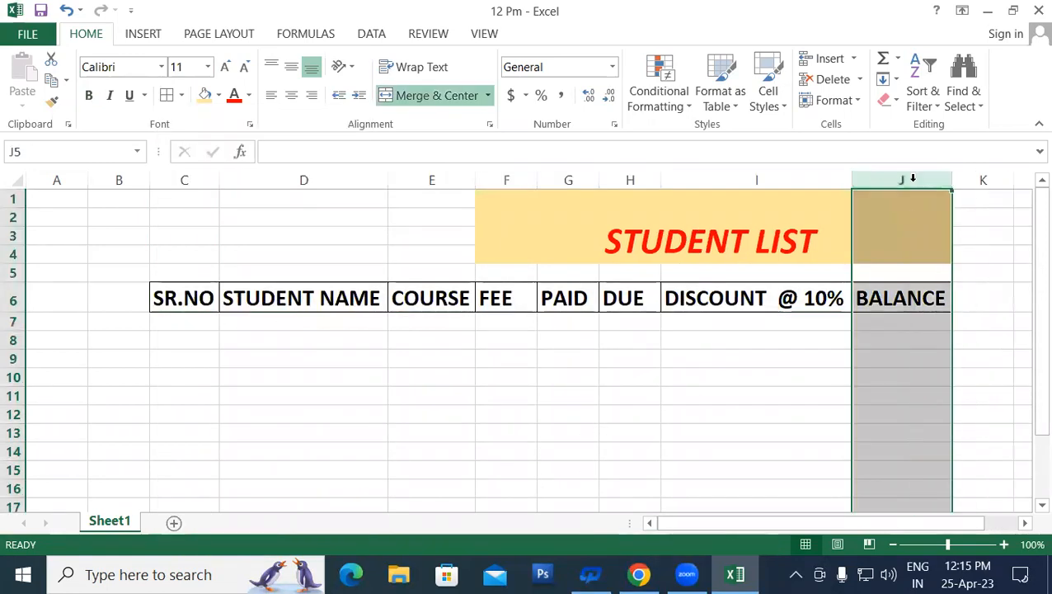
- Enter 1 and 2 in cells C7 and C8 and AutoFill the serial numbers down to 10 in C16
left_click(187, 323)
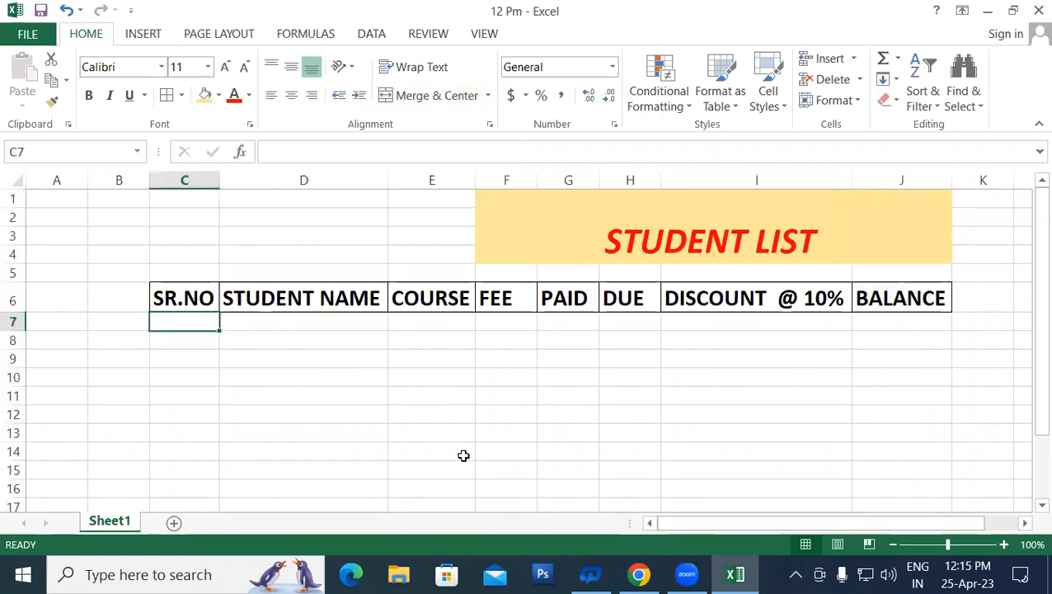
type("1")
key("Return")
type("2")
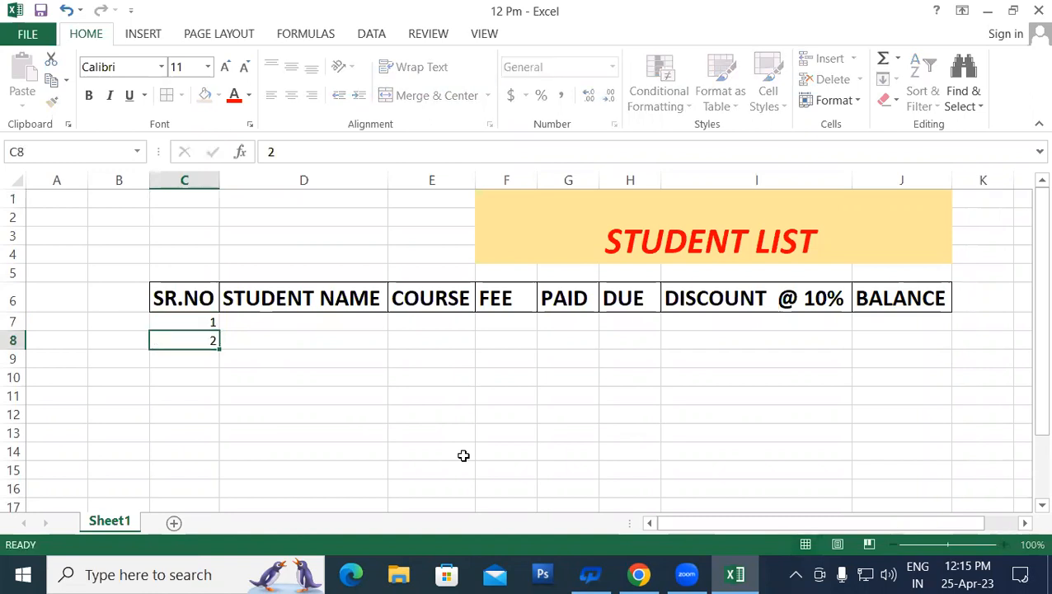
key("Return")
left_click_drag(208, 321, 225, 491)
- Enlarge the font size of the serial numbers in column C to 16
left_click(227, 69)
left_click(227, 69)
left_click(227, 69)
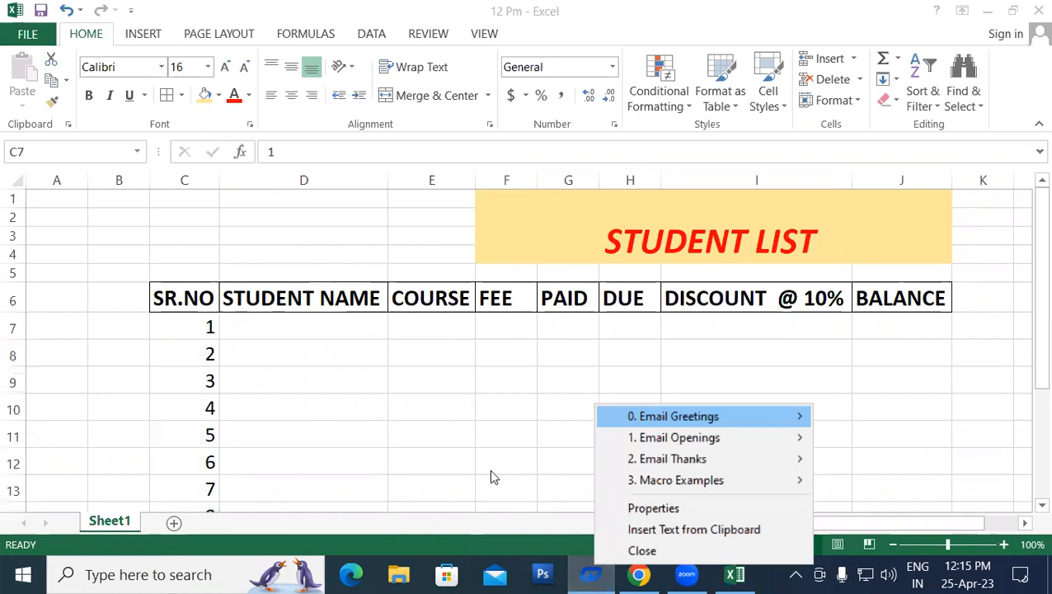
left_click(559, 463)
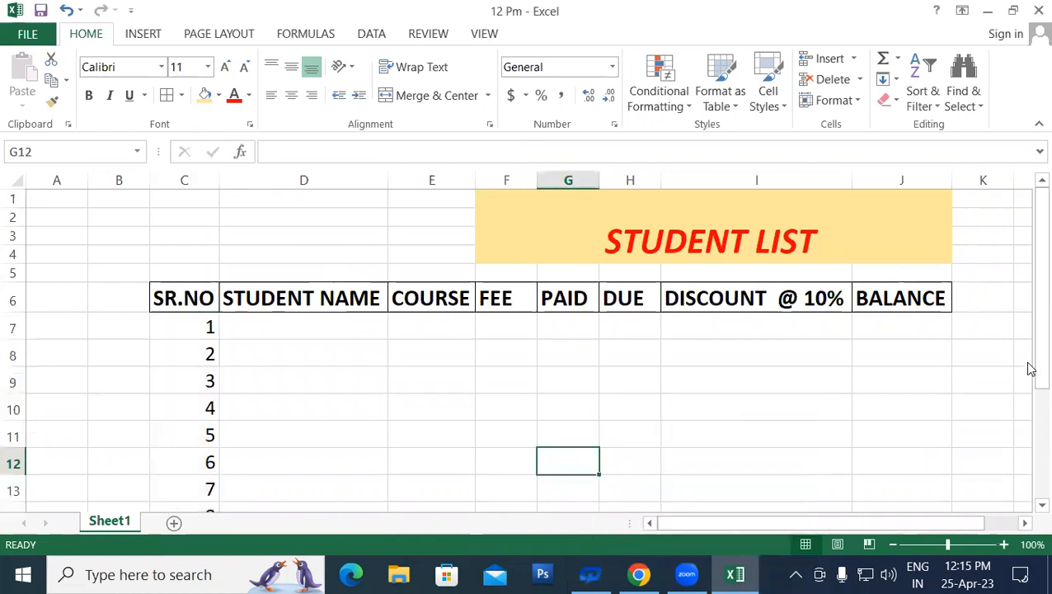
- Enter the first three students' names in cells D7 to D9 under STUDENT NAME
left_click_drag(1029, 345, 1030, 360)
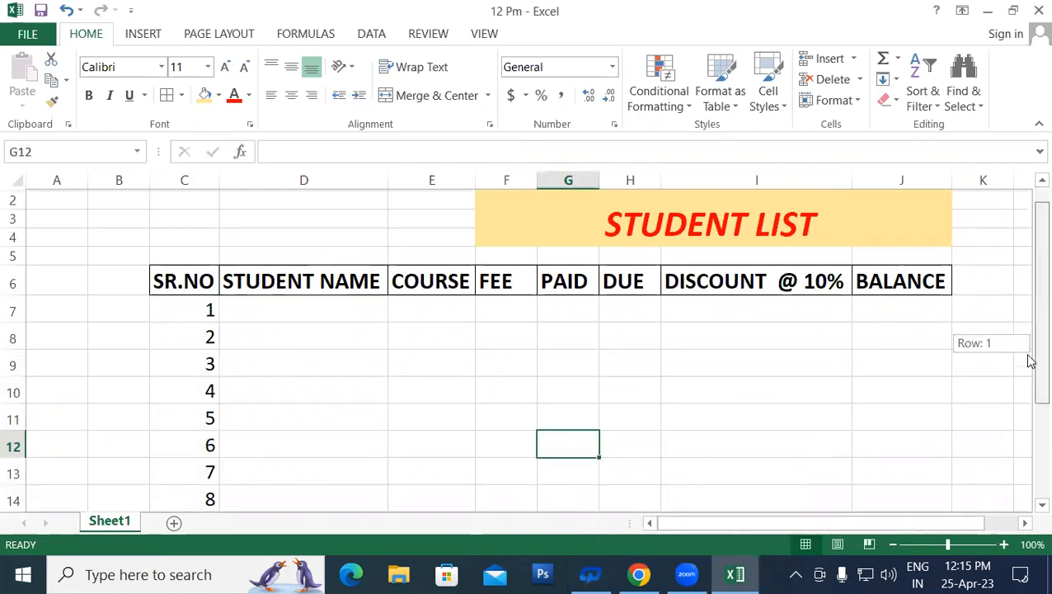
left_click(323, 316)
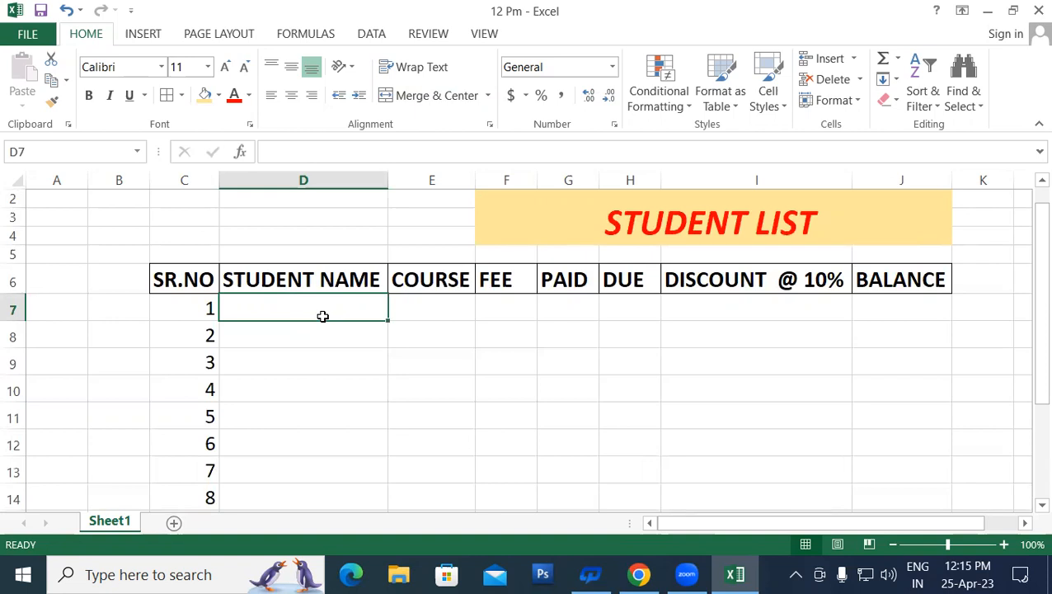
type("KAR")
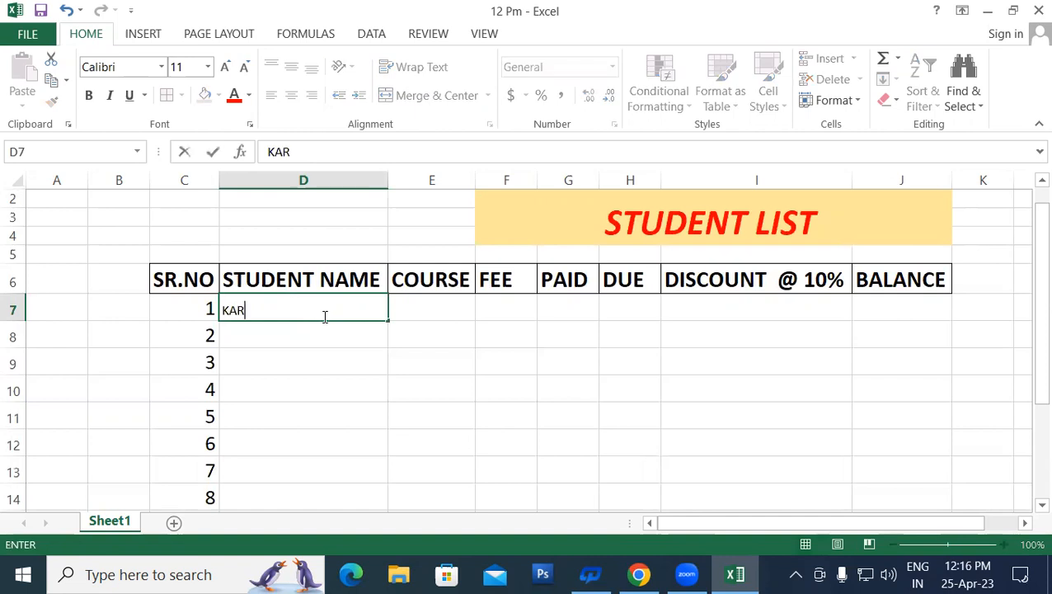
type("AN")
key("Return")
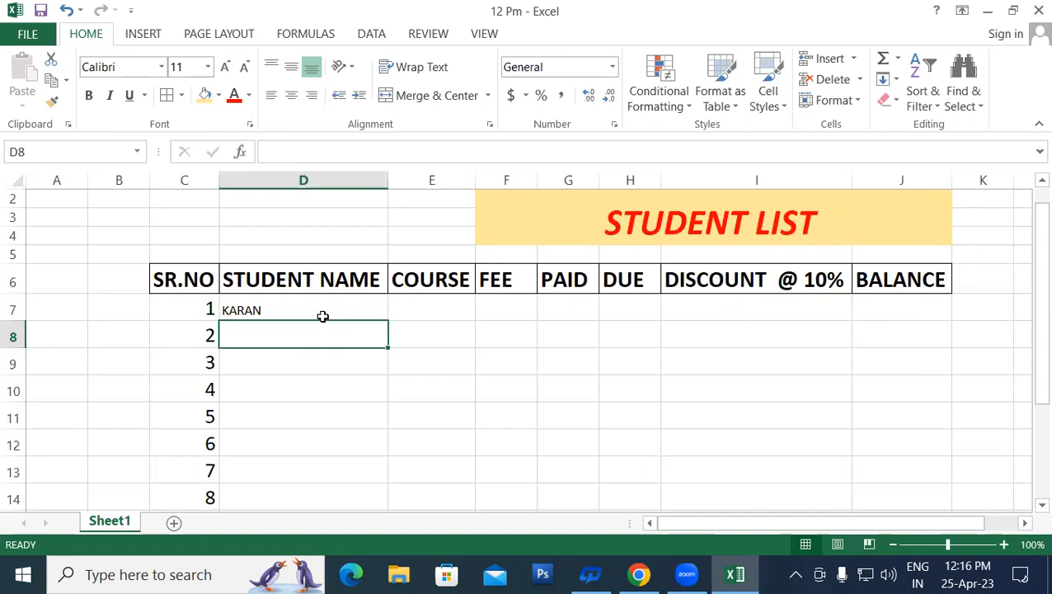
type("SHUBH")
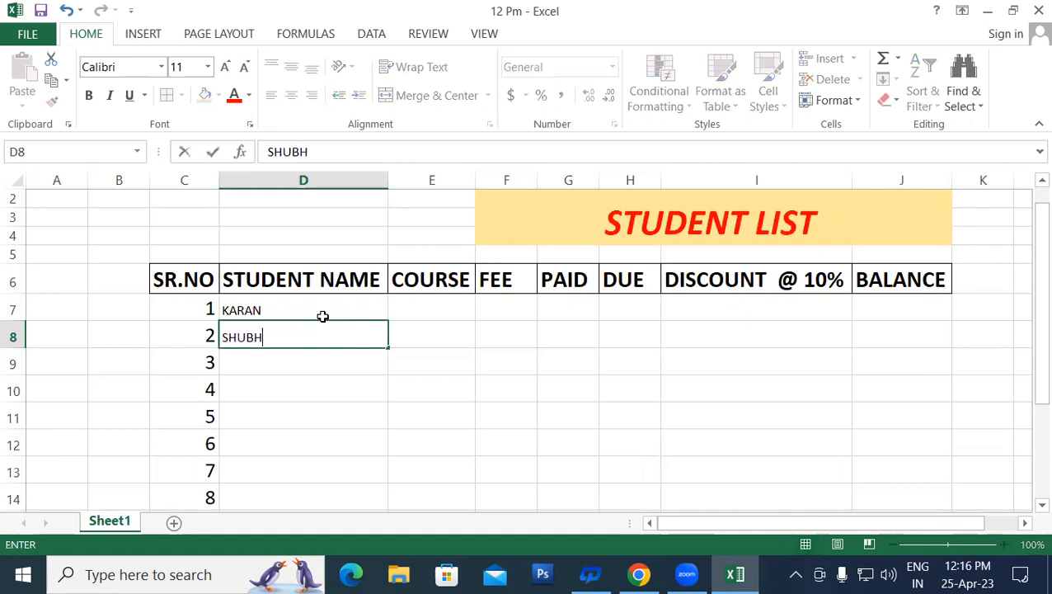
type("AM")
key("Return")
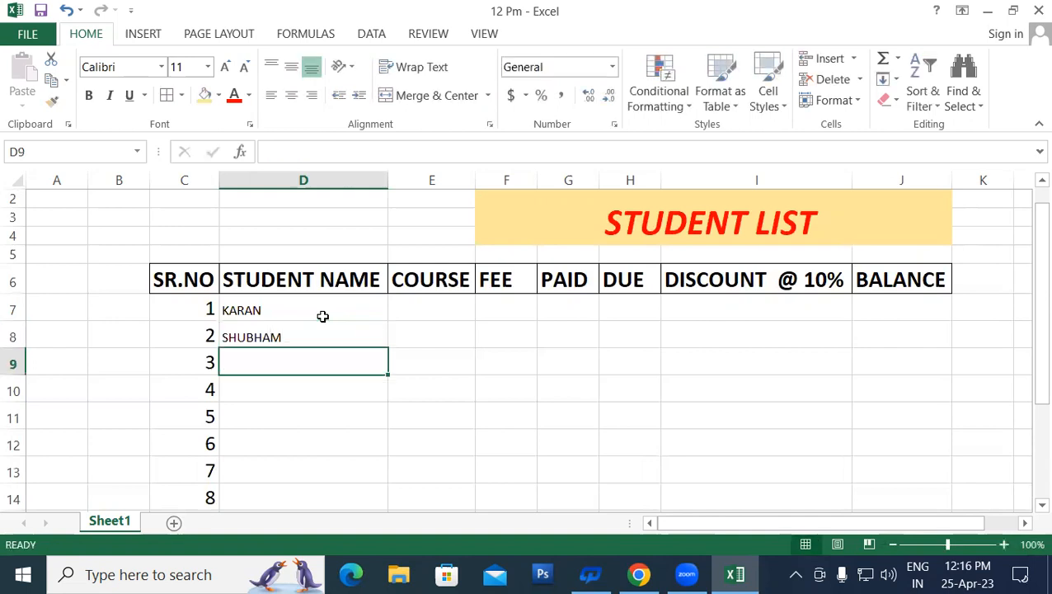
type("NOOR")
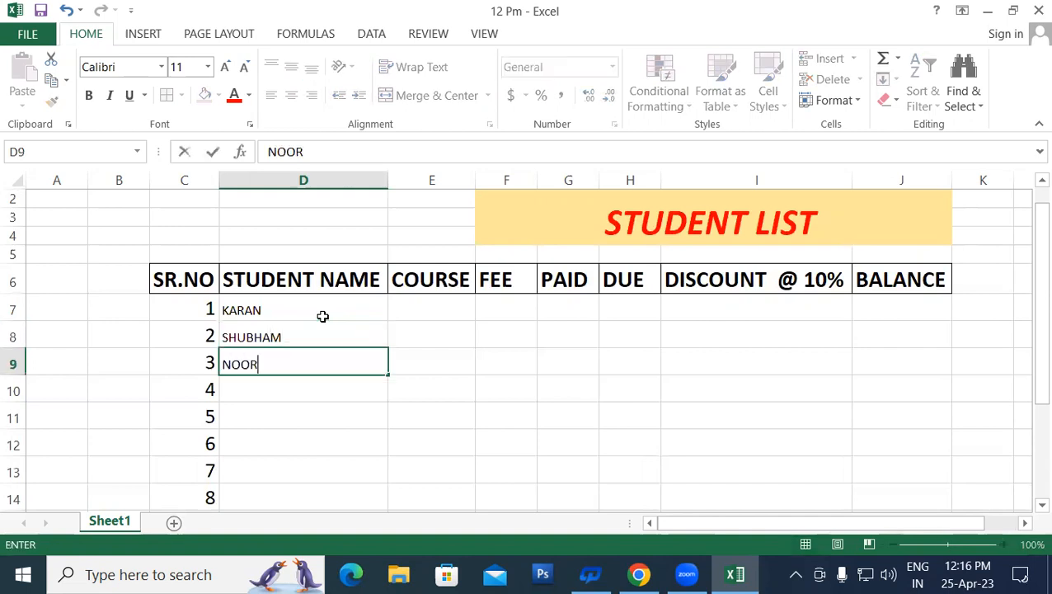
type(" ALAM")
key("Return")
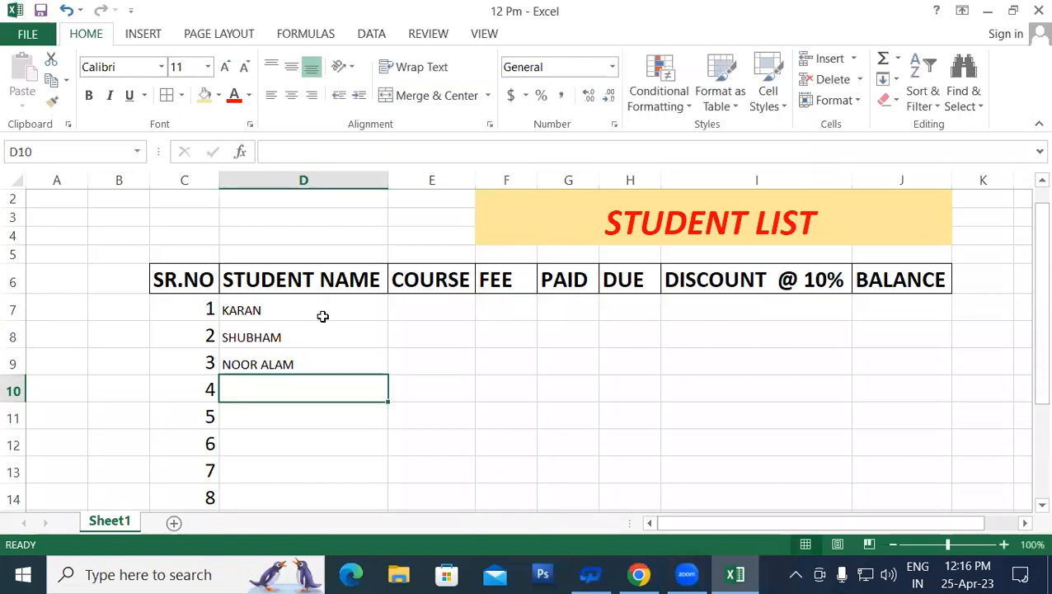
- Enter the names of students 4 to 6 in cells D10 to D12
type("MONU")
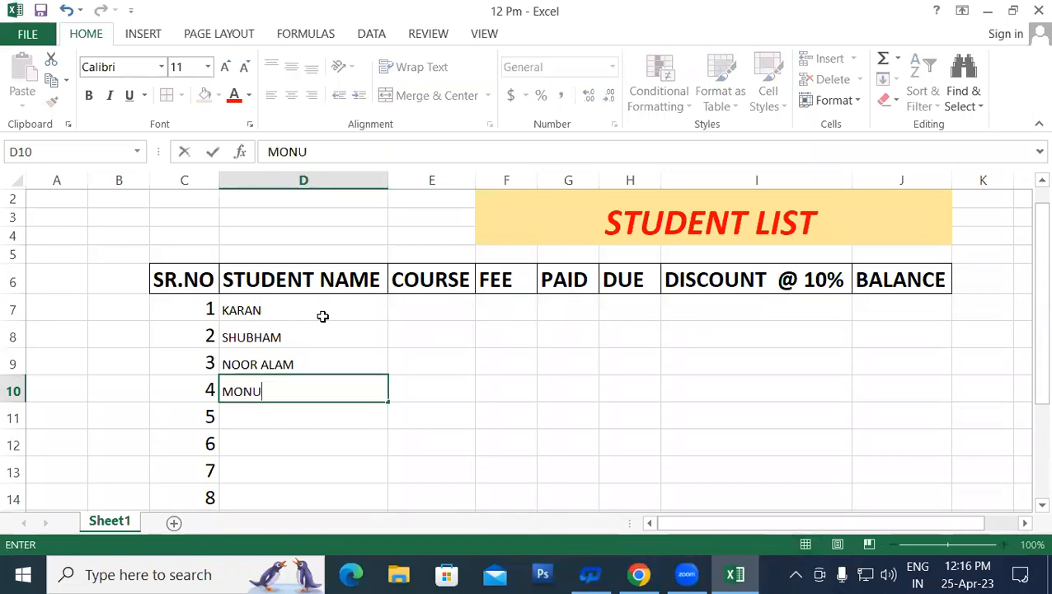
key("Return")
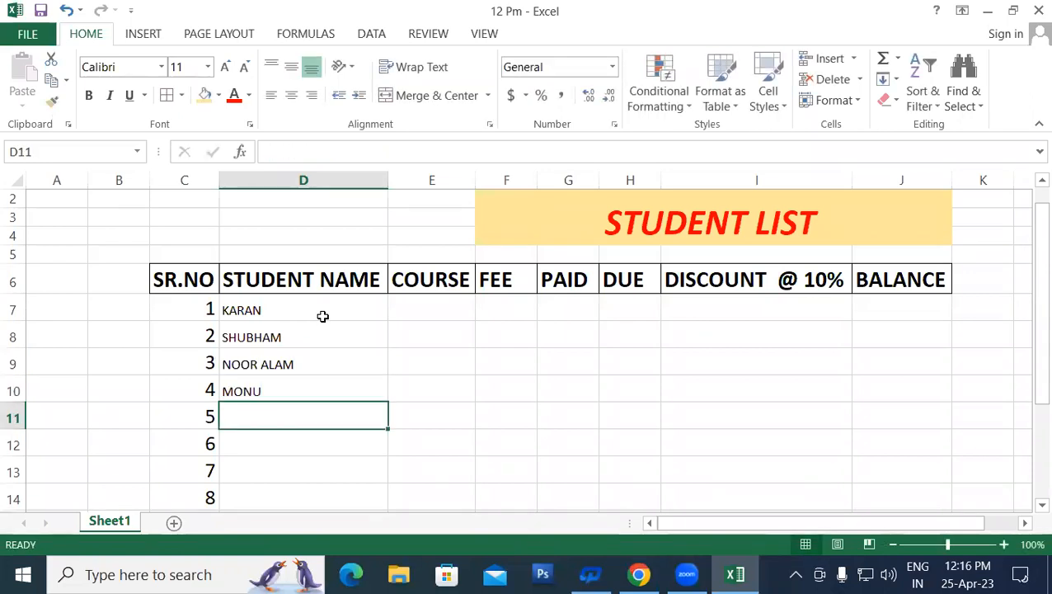
type("KUNJAN")
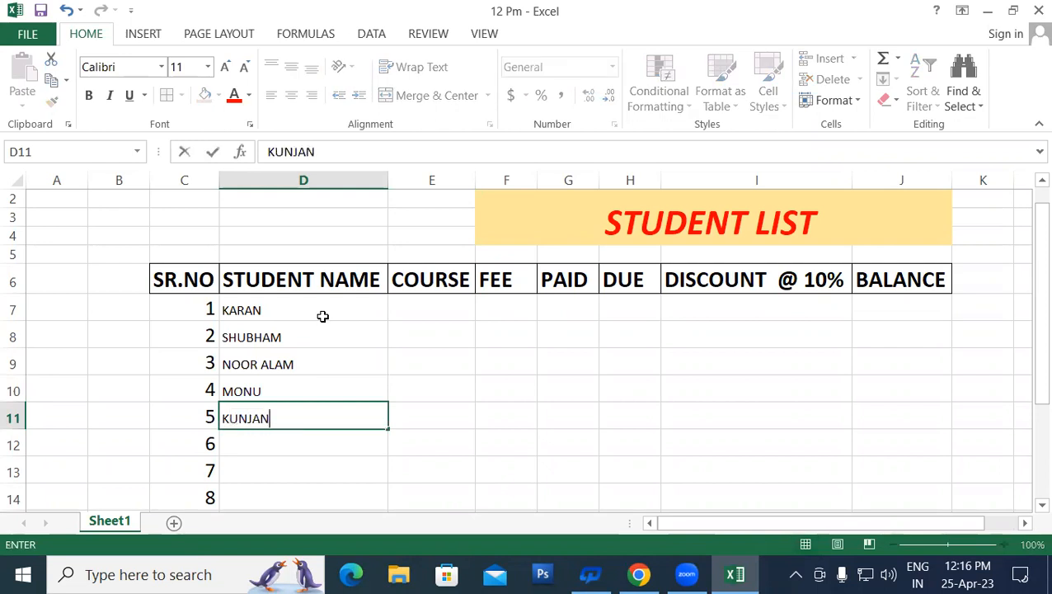
key("Return")
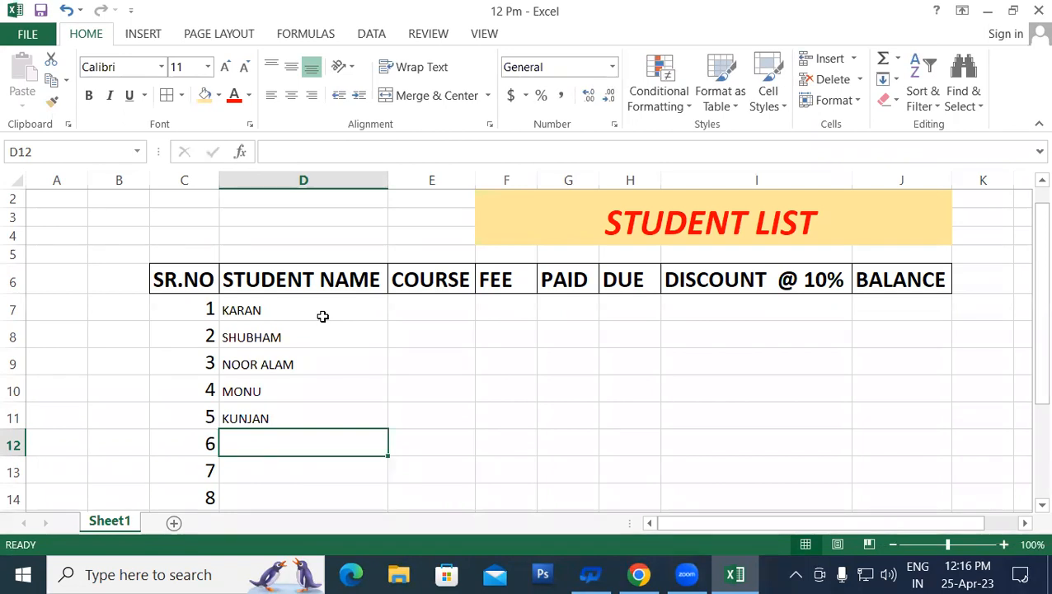
type("PRIY")
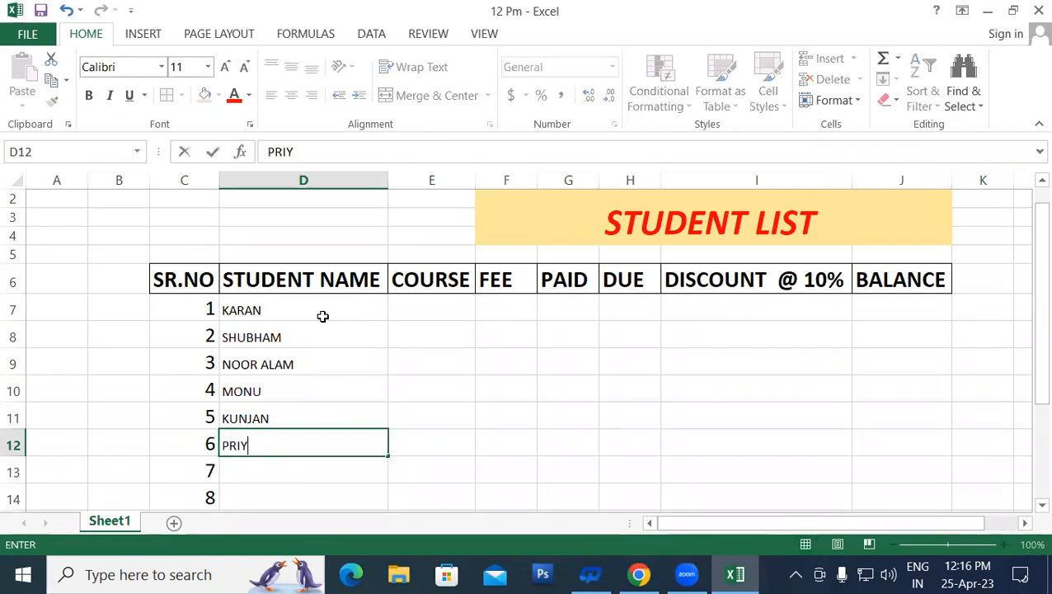
type("ANSHU")
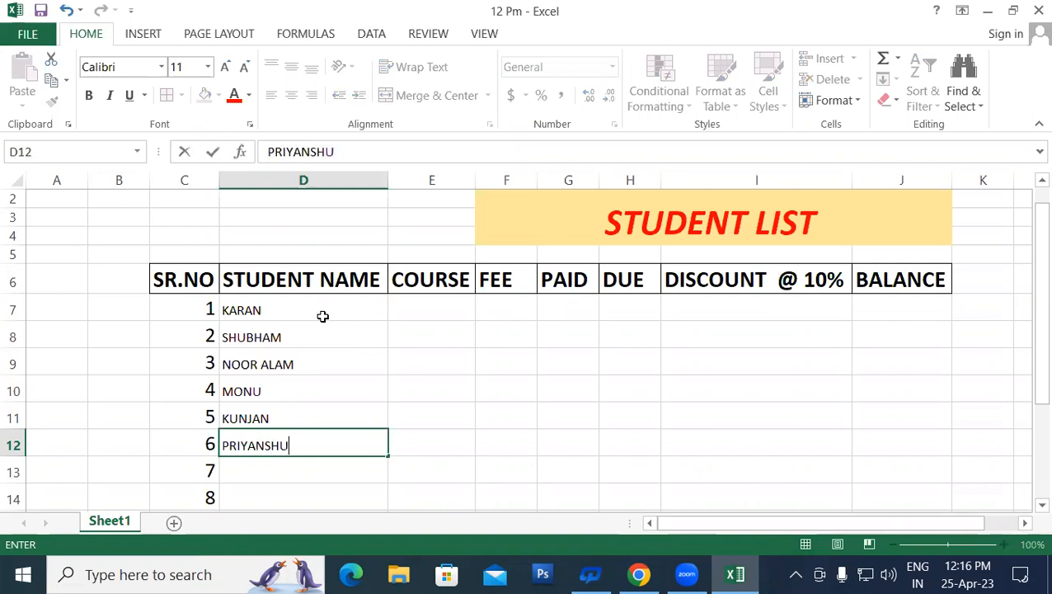
key("Return")
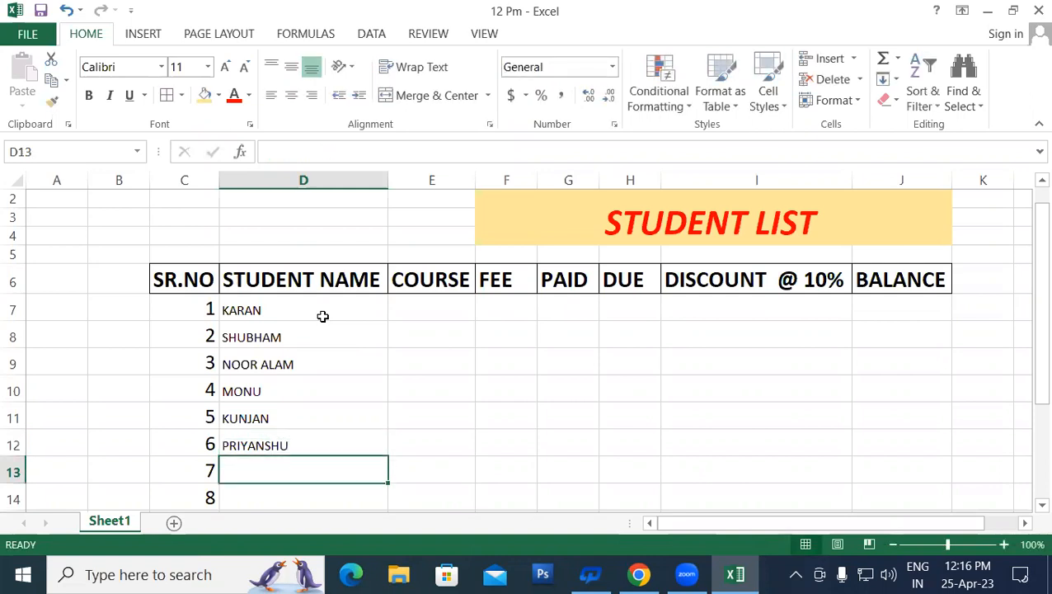
- Enter the names of students 7 to 10 in cells D13 to D16 under STUDENT NAME
type("VINAY")
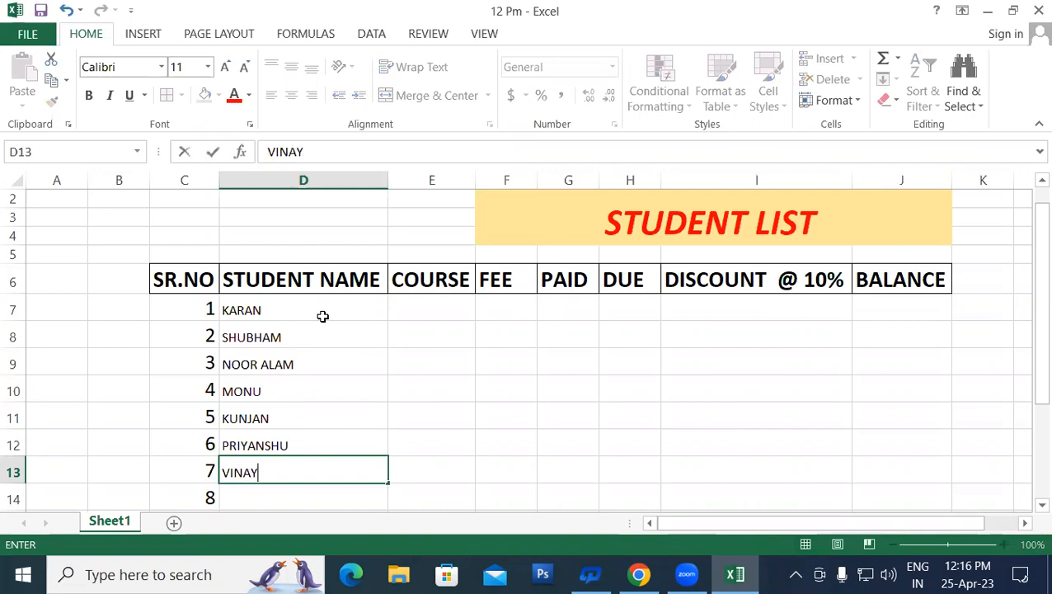
key("Return")
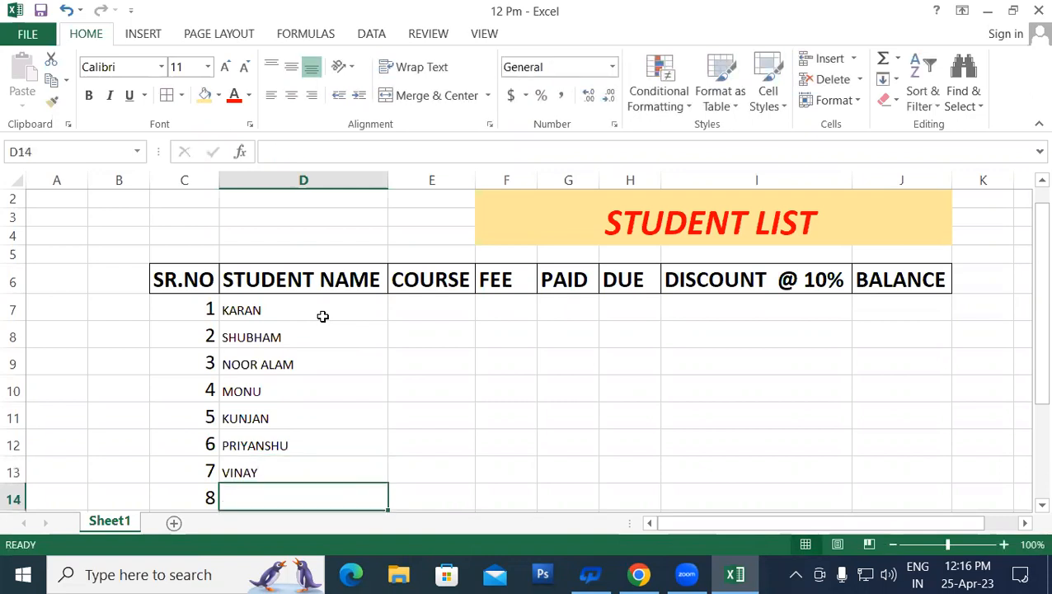
type("VIVEK")
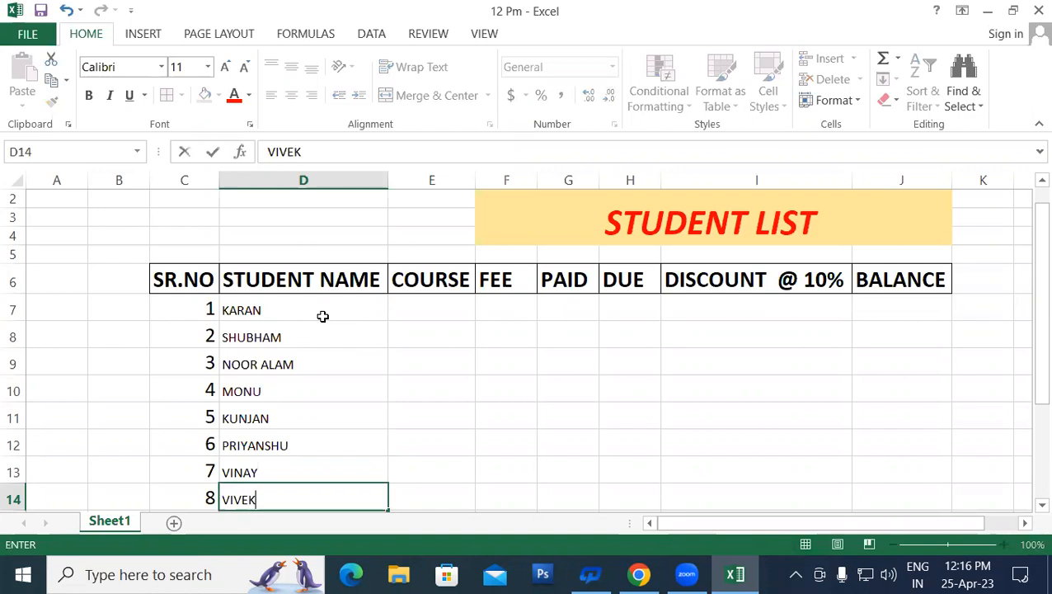
key("Return")
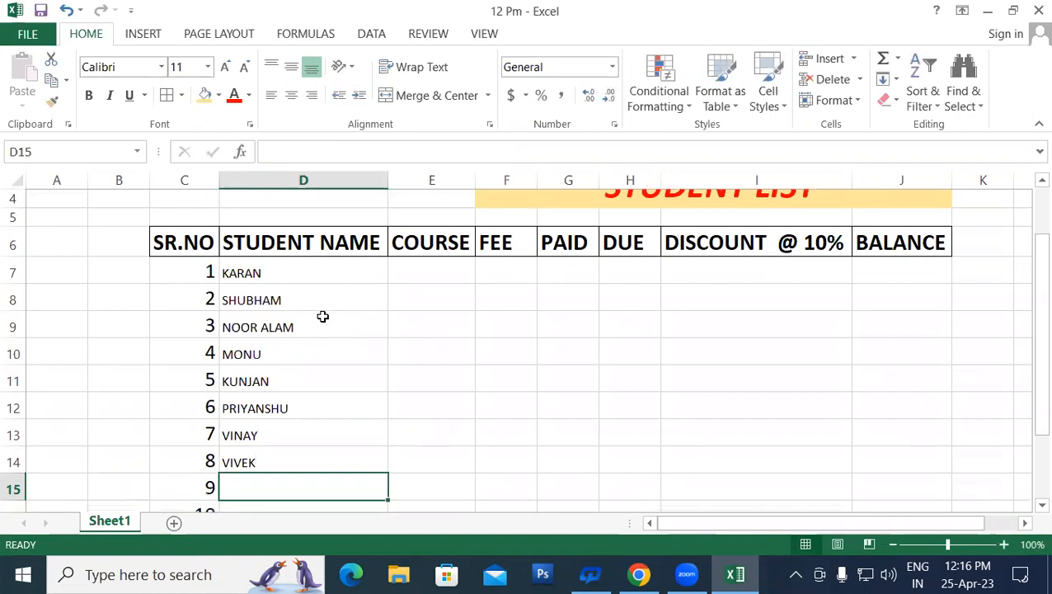
type("HARSH")
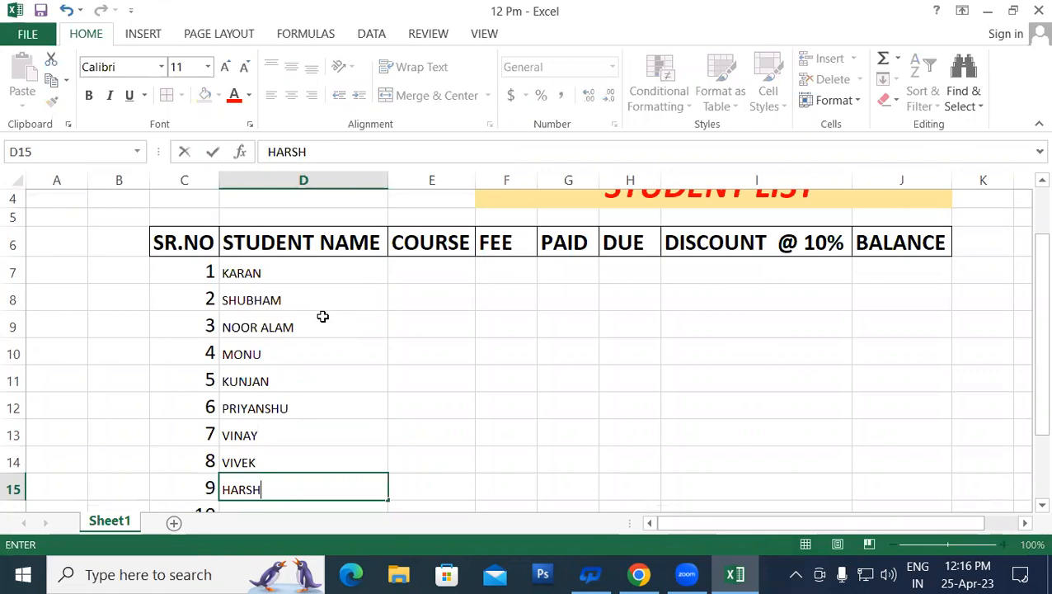
key("Return")
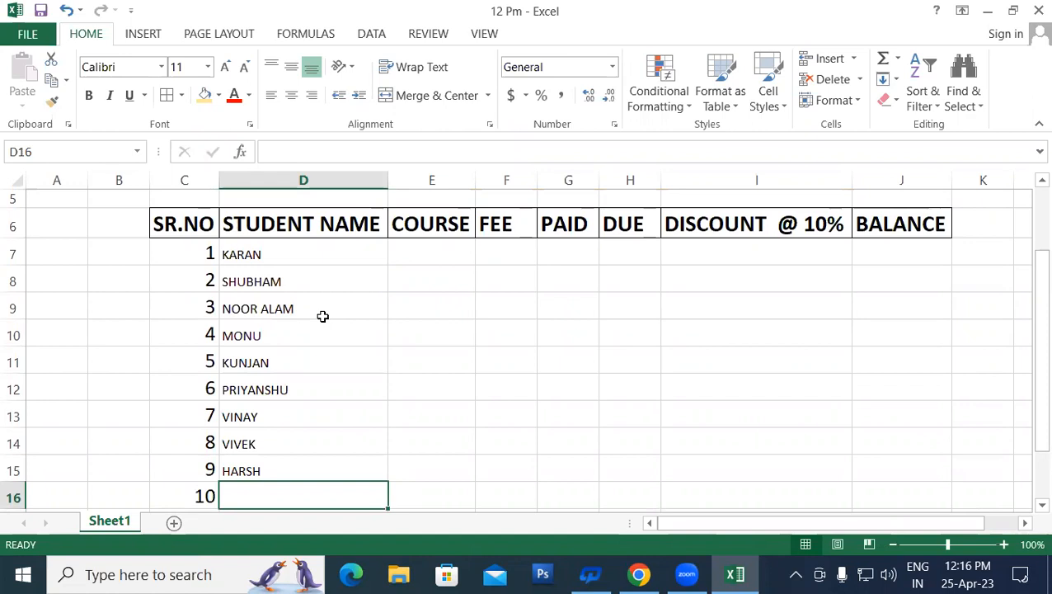
type("DILIP")
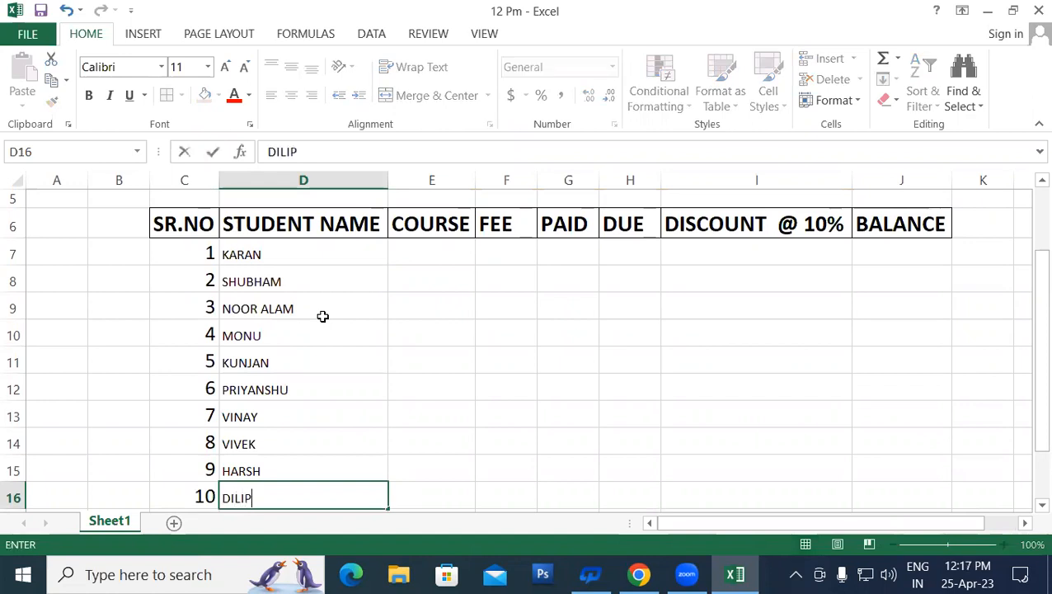
key("Return")
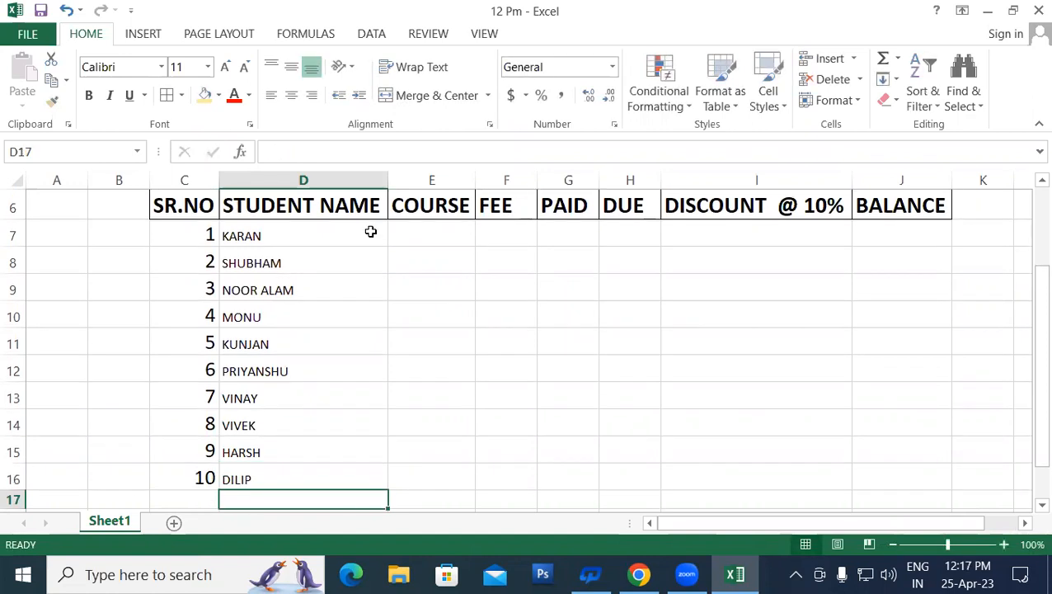
- Enlarge the font size of the student names in cells D7 to D16 to 14
left_click_drag(280, 237, 306, 470)
left_click(225, 66)
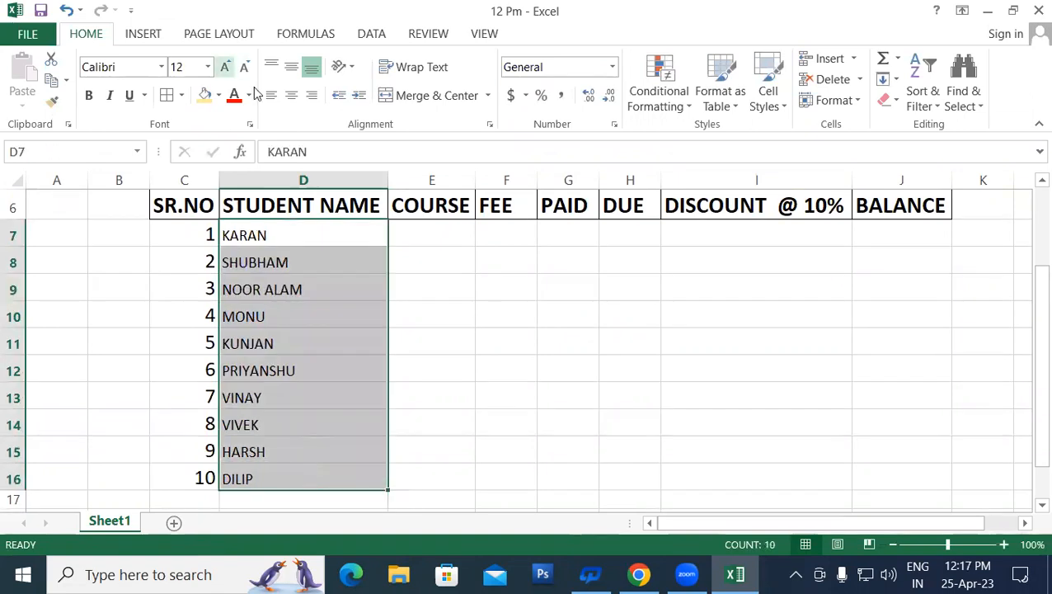
left_click(225, 66)
left_click(427, 282)
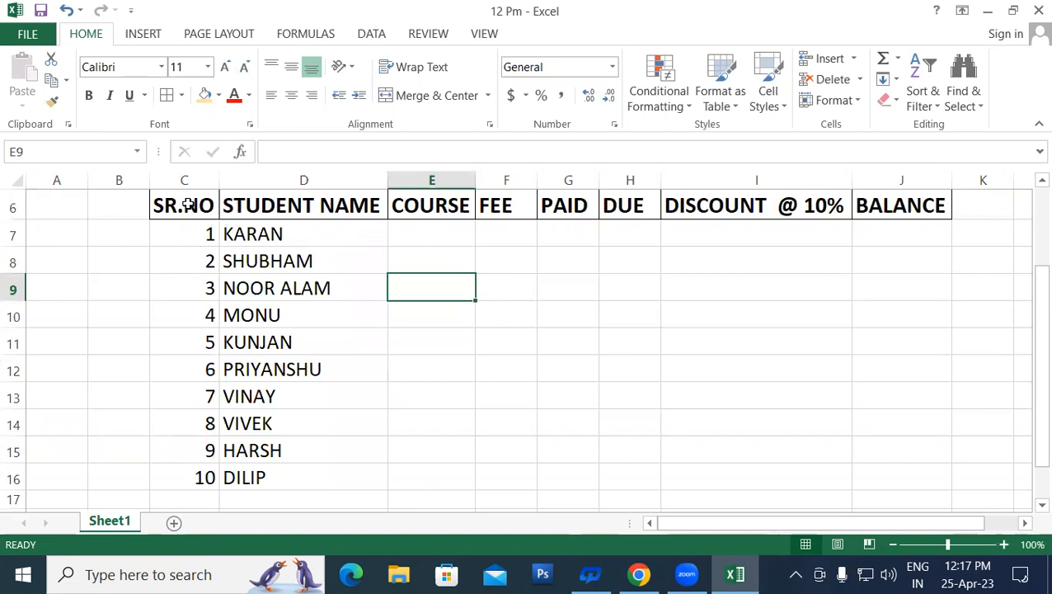
- Apply all borders to the whole student table, from the SR.NO header in C6 to the last BALANCE cell in J16
scroll(213, 234, "up", 1)
left_click_drag(198, 262, 862, 469)
left_click(166, 94)
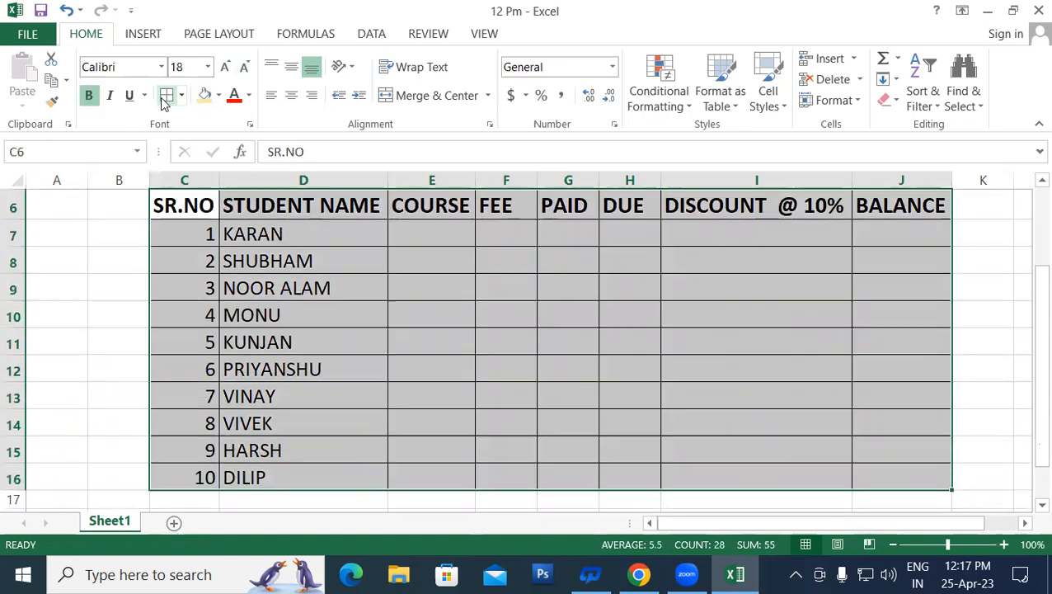
left_click(506, 321)
left_click(804, 350)
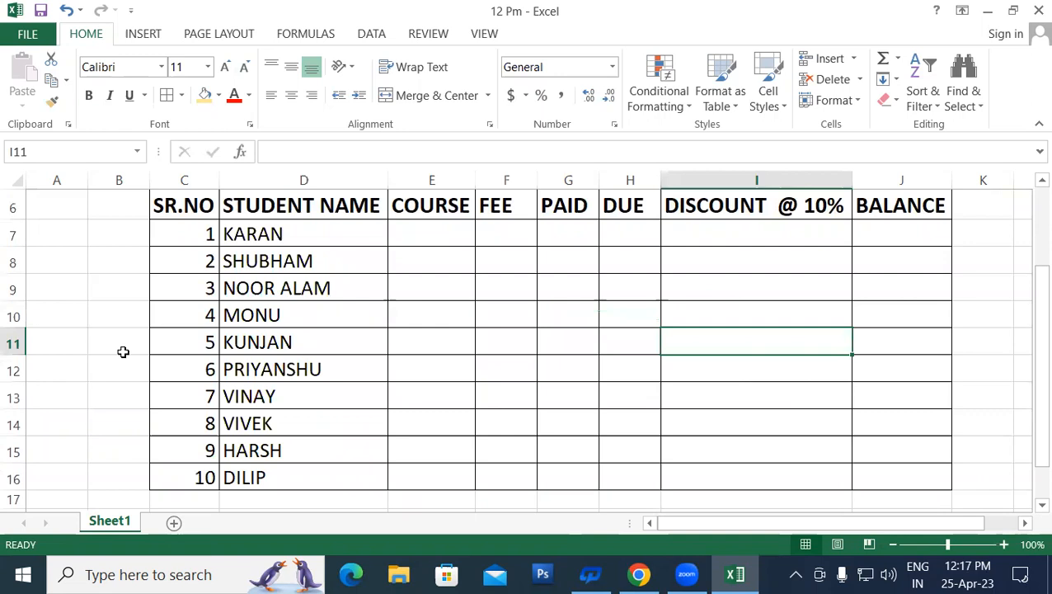
- Enter the courses DFA, ADFA, DCA, ADCA and TALLY in cells E7 to E11 under COURSE
left_click_drag(1028, 313, 1031, 270)
left_click(446, 272)
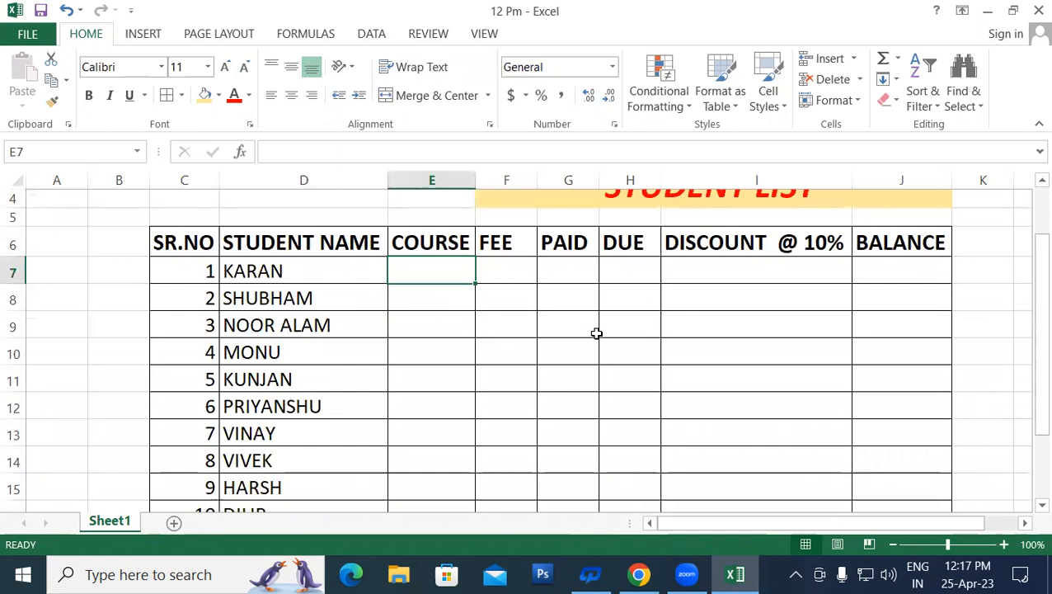
type("DFA")
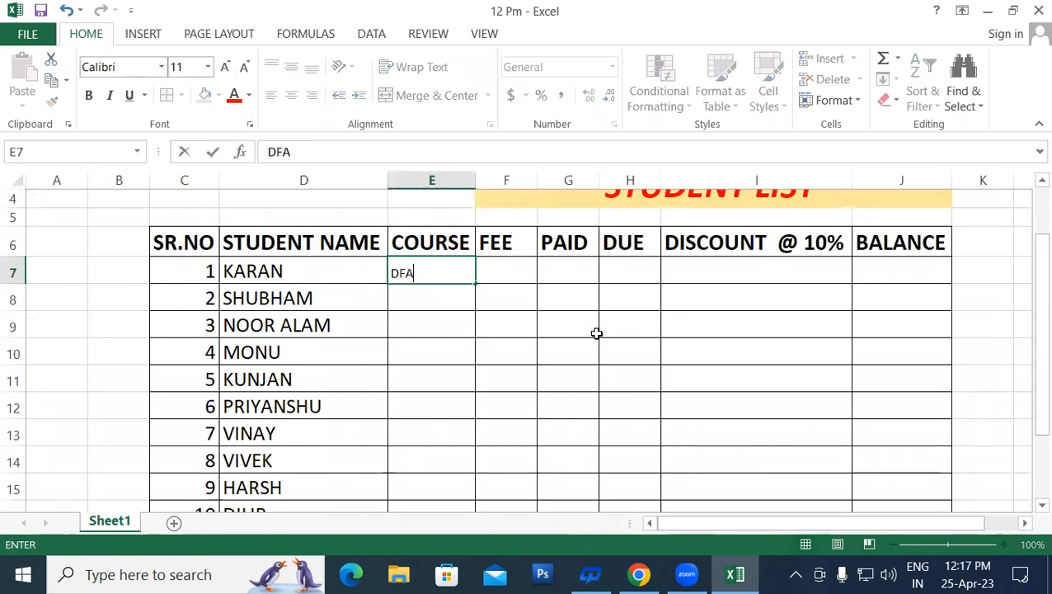
key("Return")
type("ADFA")
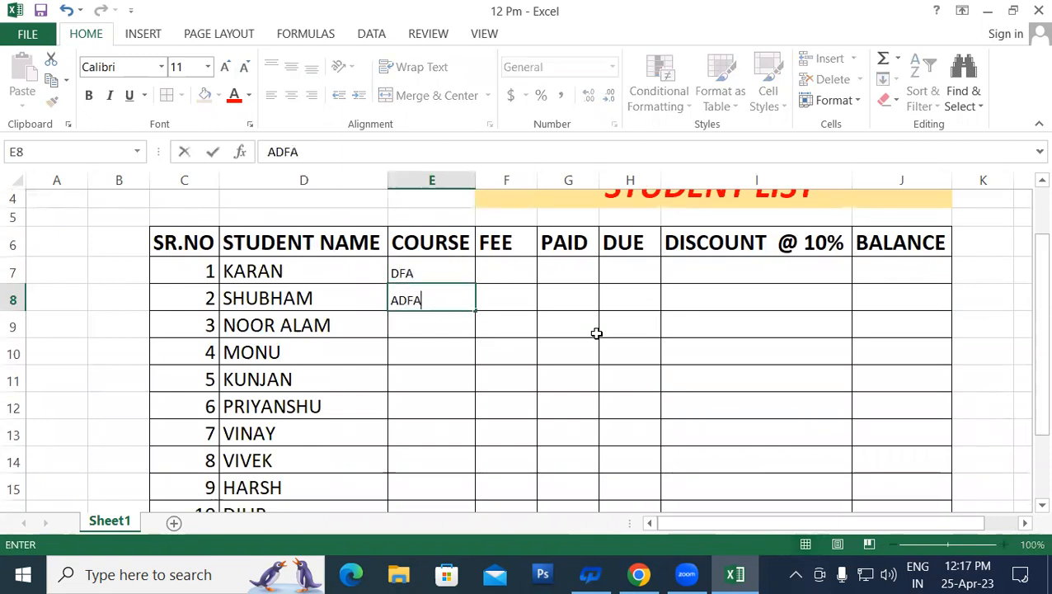
key("Return")
type("DCA")
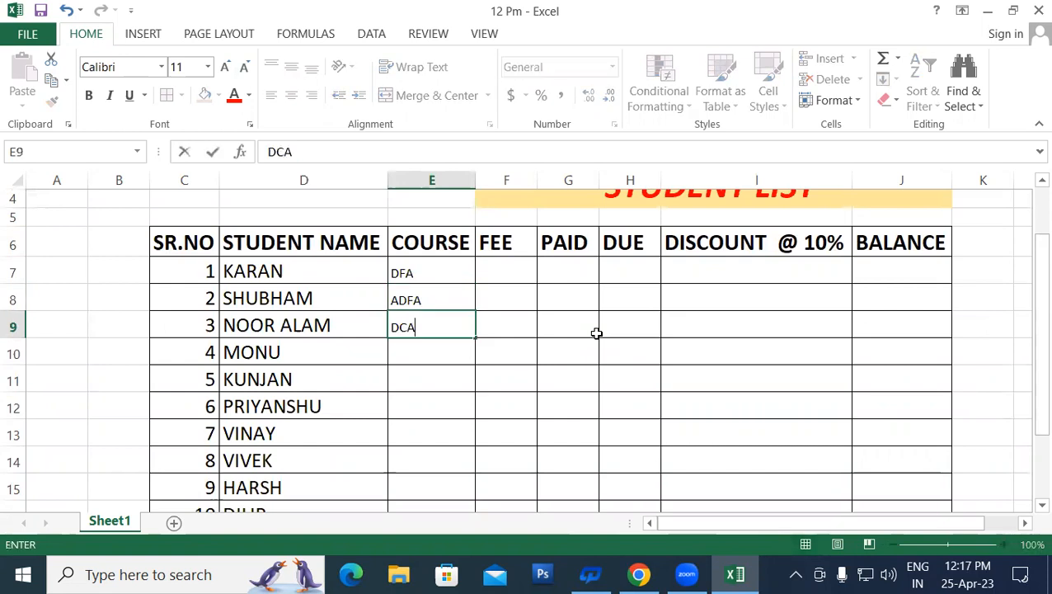
key("Return")
type("ADCA")
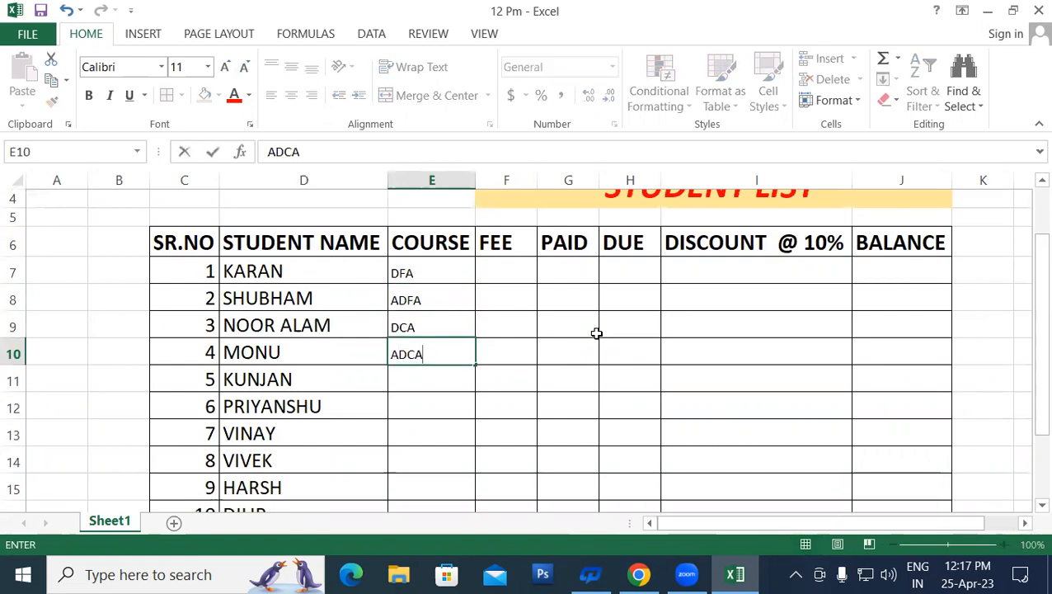
key("Return")
type("TALLY")
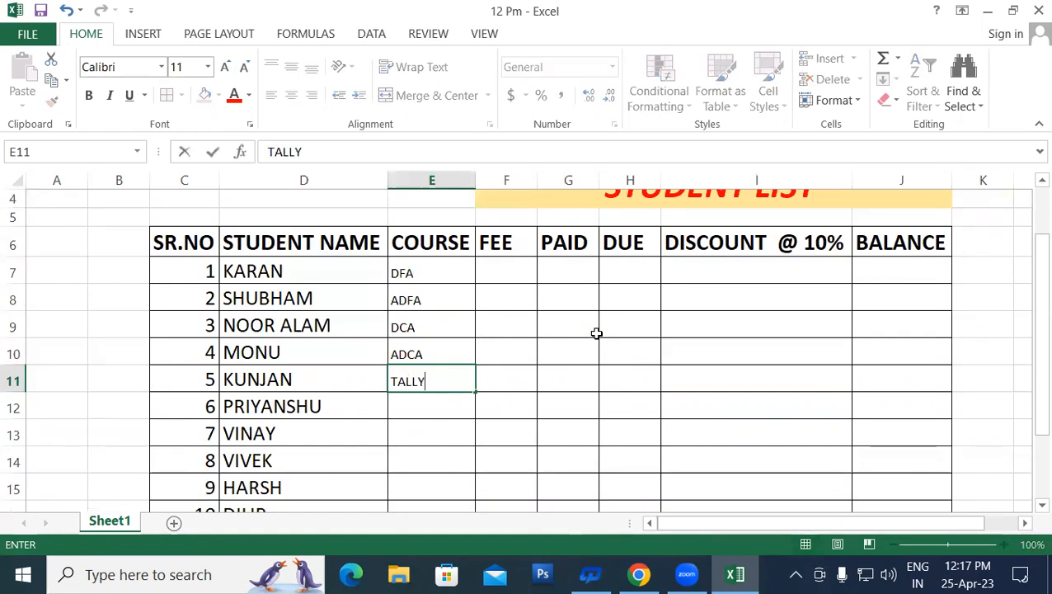
key("Return")
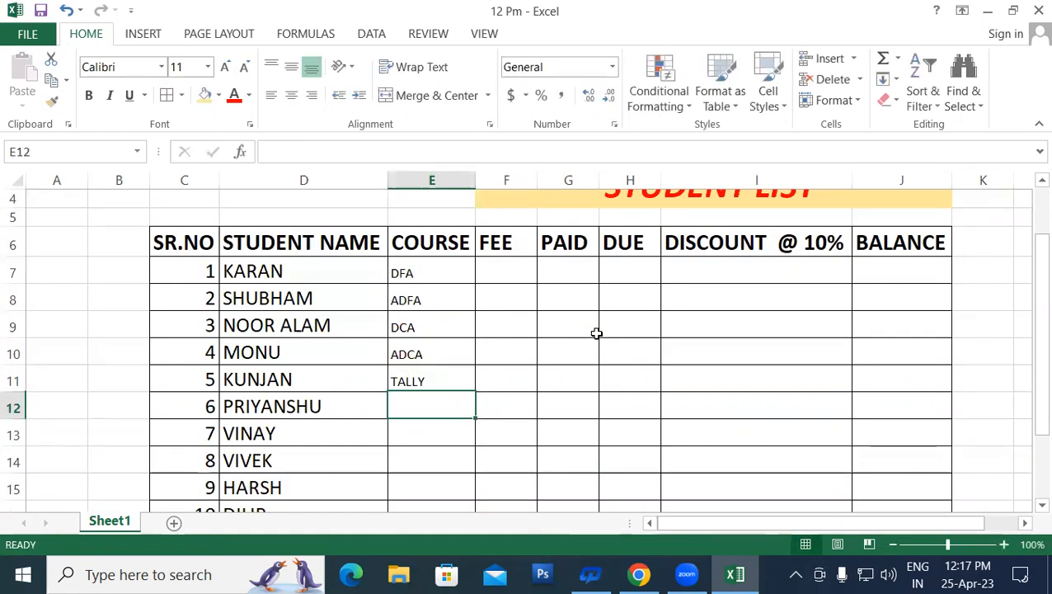
- Enter the courses OM, CCC, DFA, ADCA and DCA in cells E12 to E16
type("OM")
key("Return")
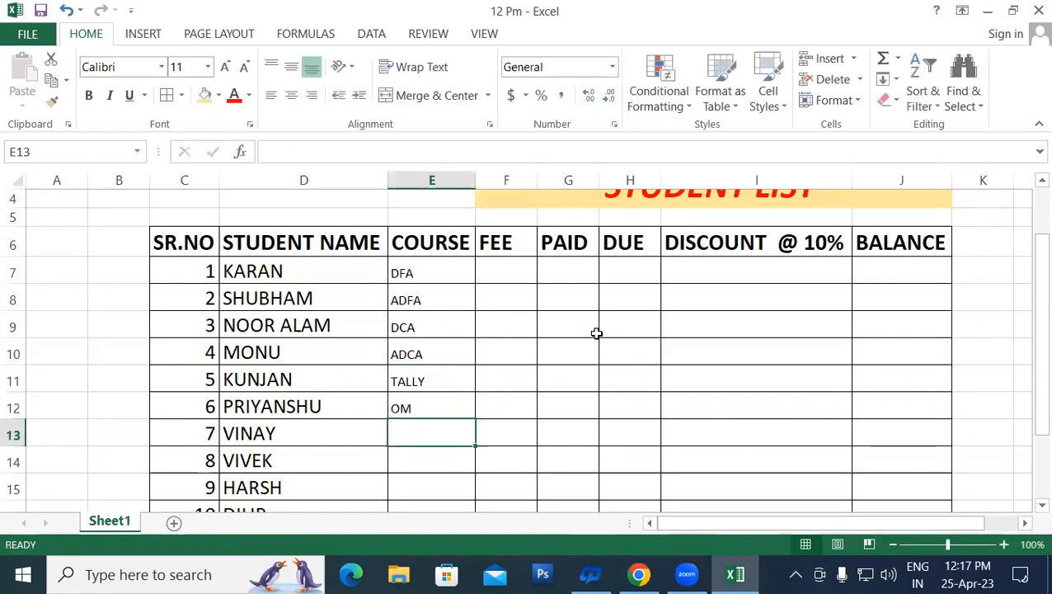
type("CCC")
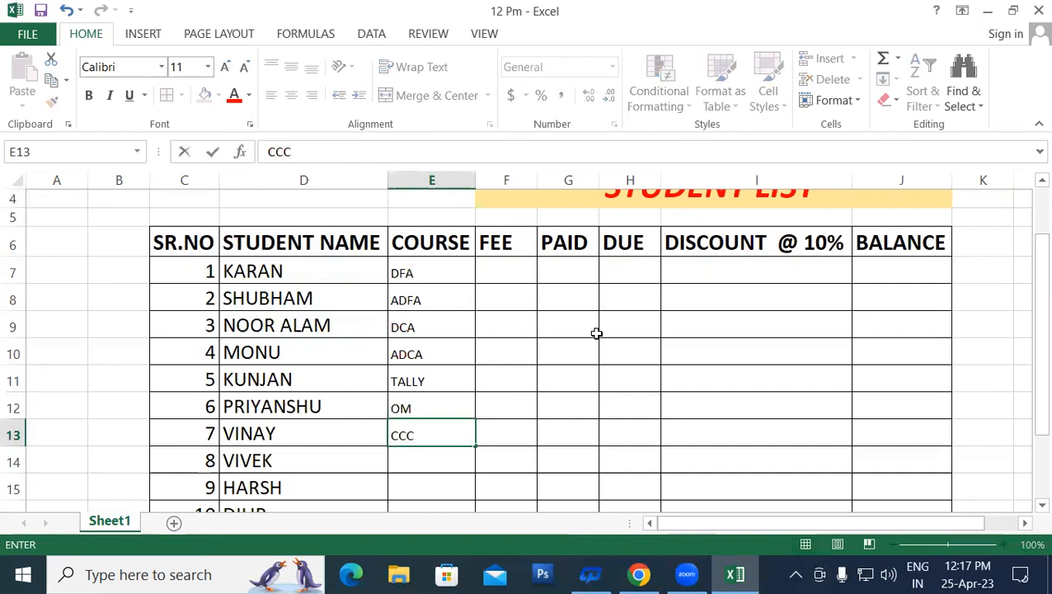
key("Return")
type("DF")
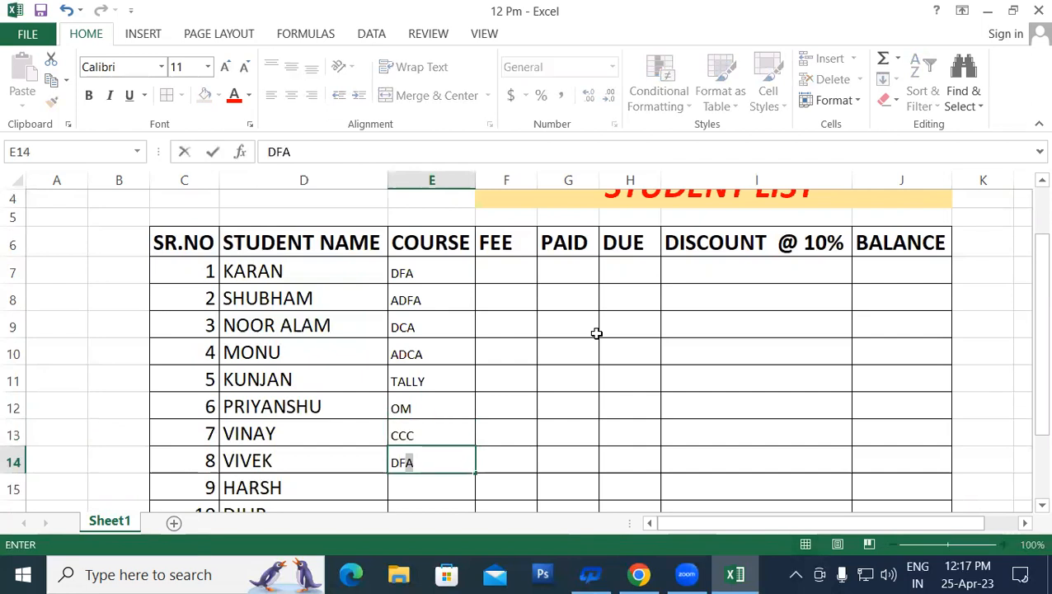
key("Return")
type("AD")
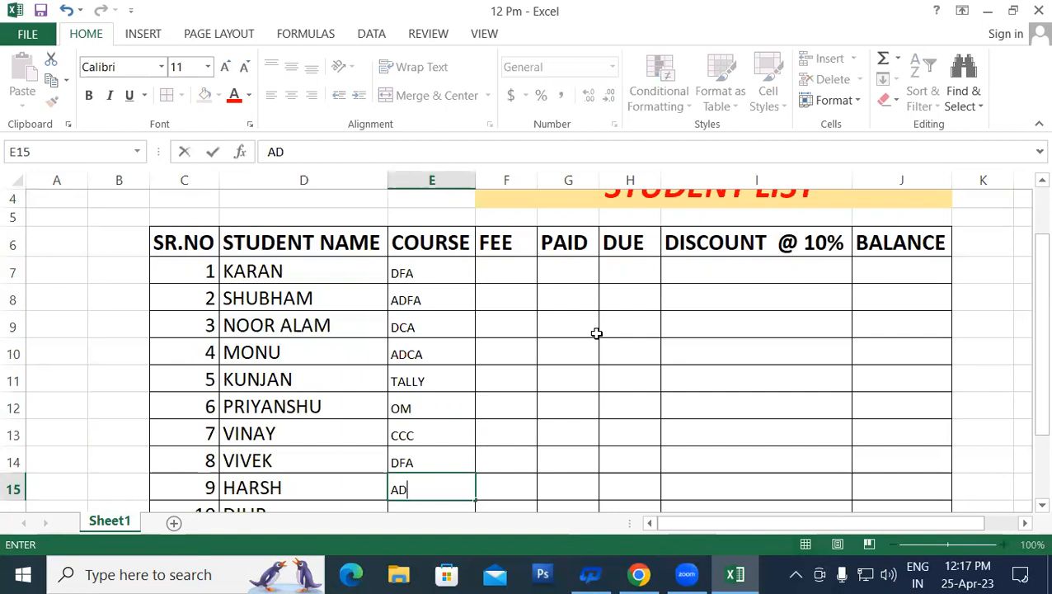
type("C")
key("Return")
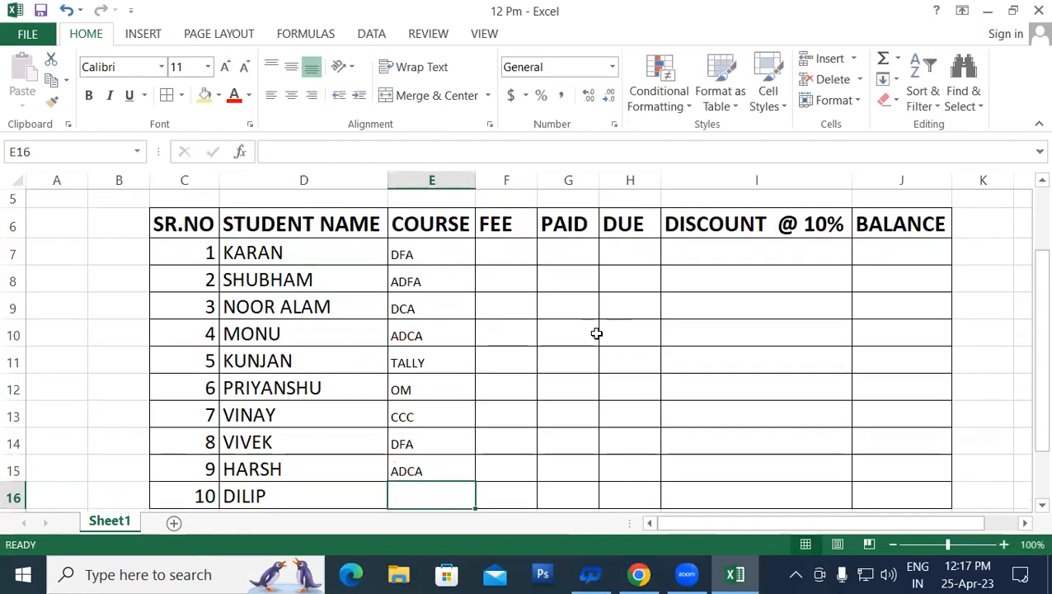
type("DCA")
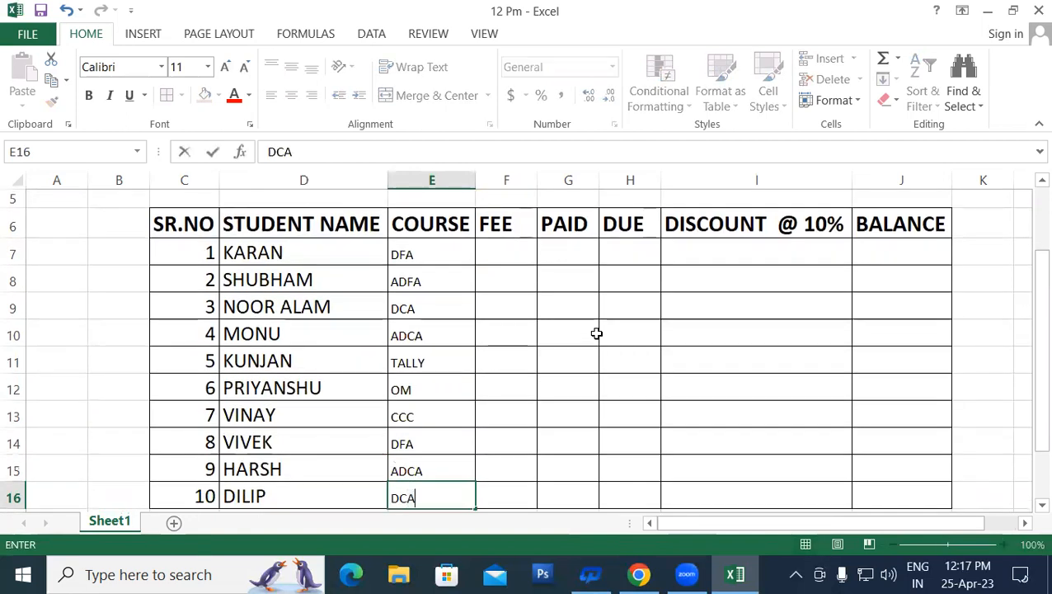
key("Return")
- Enlarge the font size of the course entries in cells E7 to E16 to 14
left_click_drag(445, 236, 430, 474)
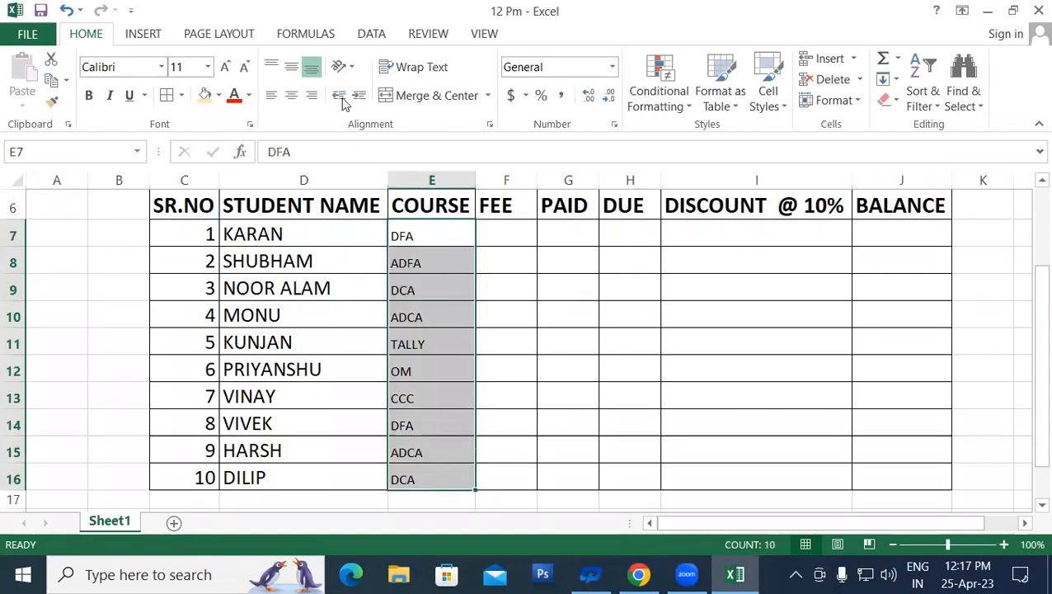
left_click(225, 67)
left_click(226, 67)
left_click(226, 67)
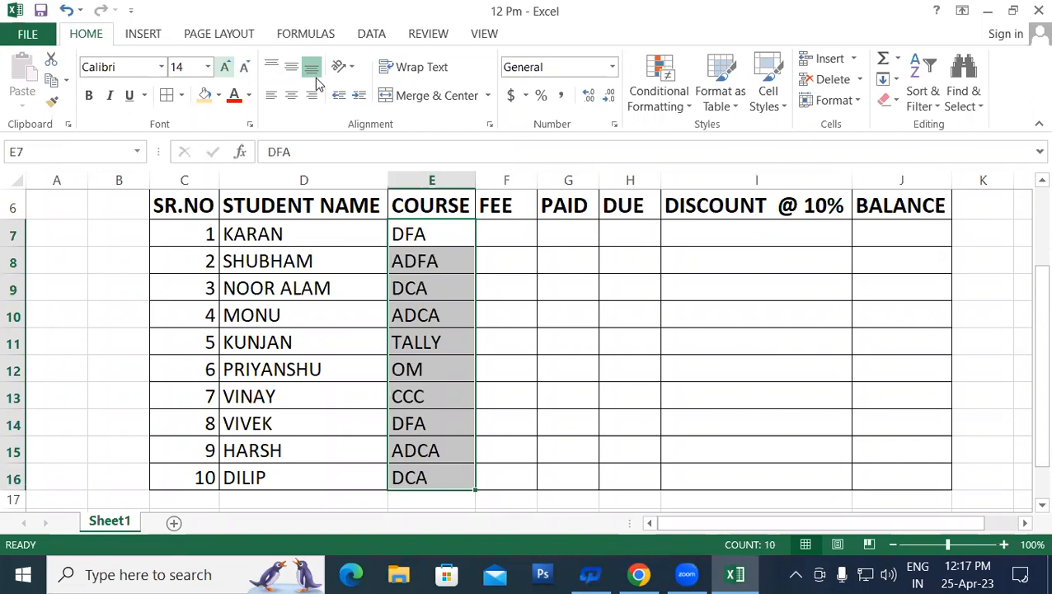
- Enter the fees 9000, 15000, 13500, 15000 and 6000 in cells F7 to F11 under FEE
left_click(502, 234)
left_click(502, 233)
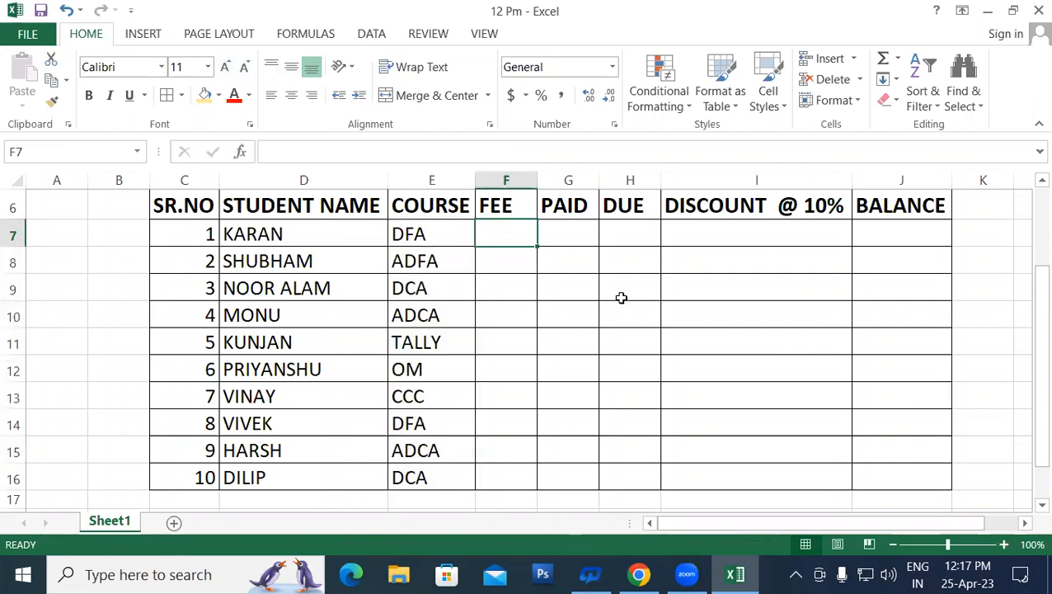
type("9000")
key("Return")
type("15000")
key("Return")
type("13500")
key("Return")
type("15000")
key("Return")
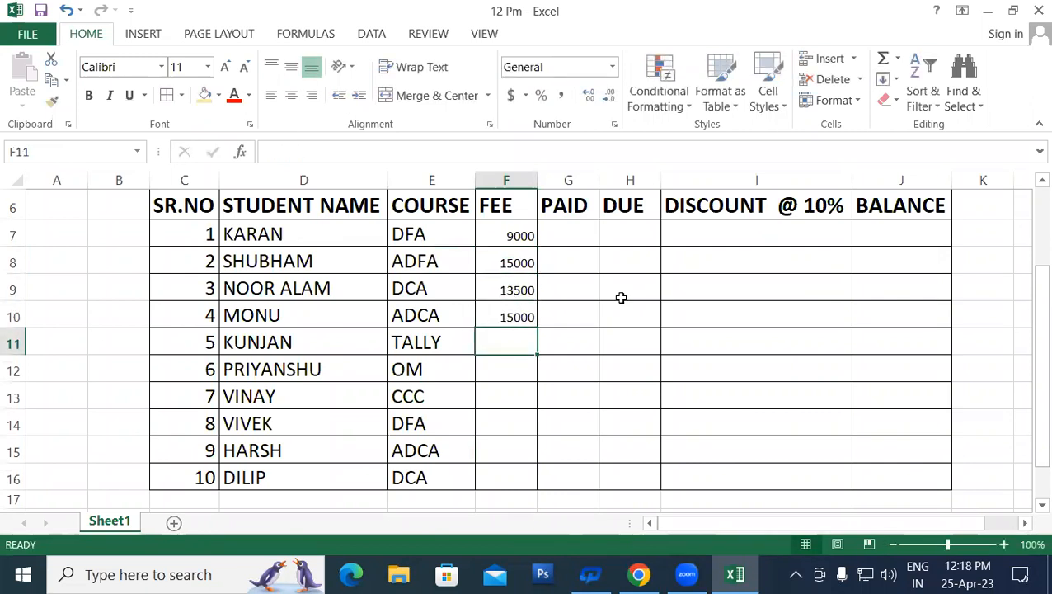
type("6000")
key("Return")
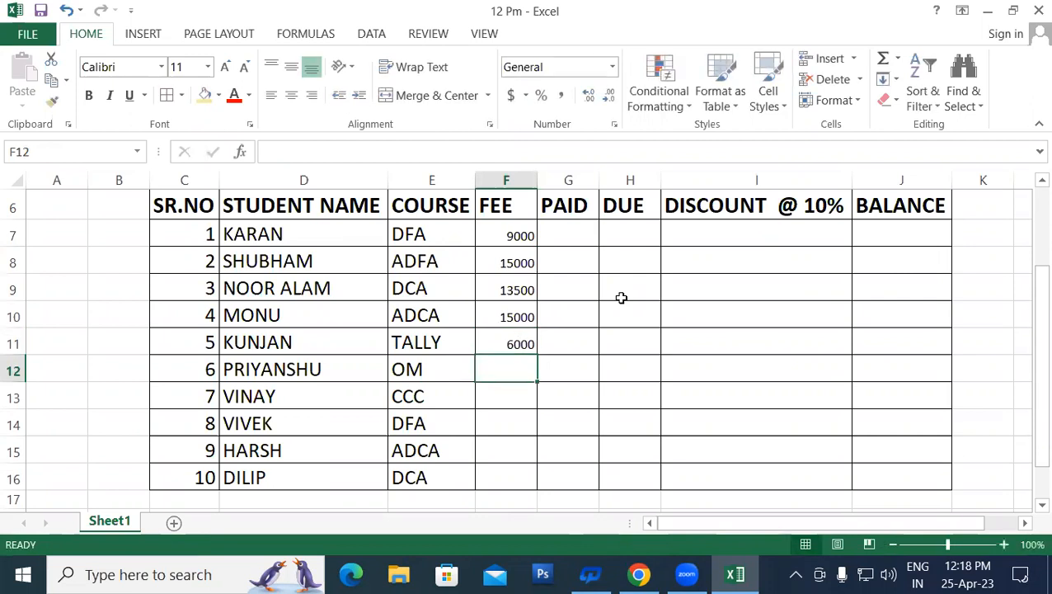
- Enter the fees 4500, 5000, 9000, 15000 and 13500 in cells F12 to F16 under FEE
type("45000")
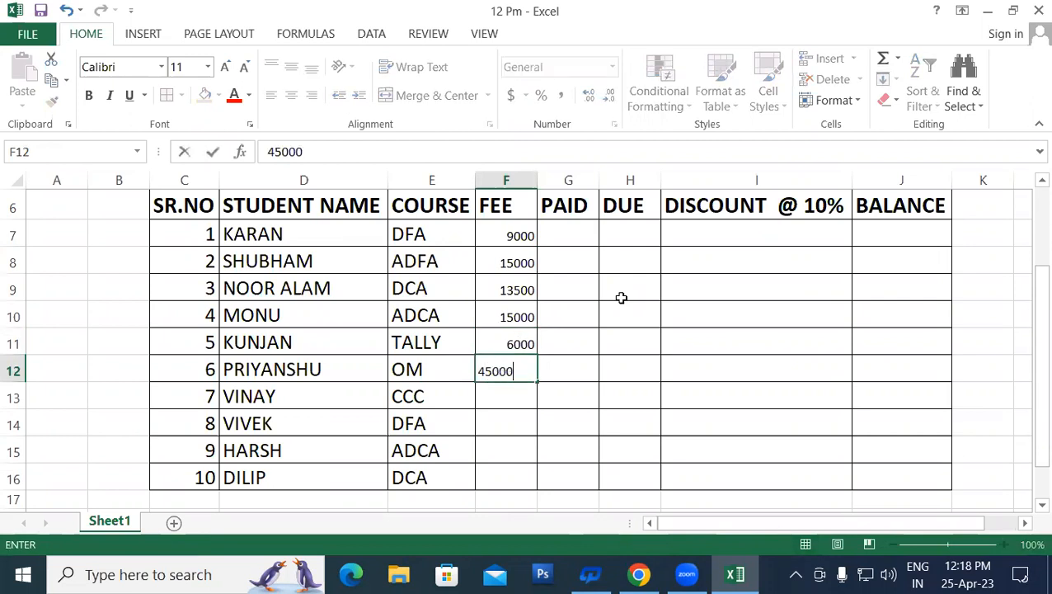
key("BackSpace")
key("Return")
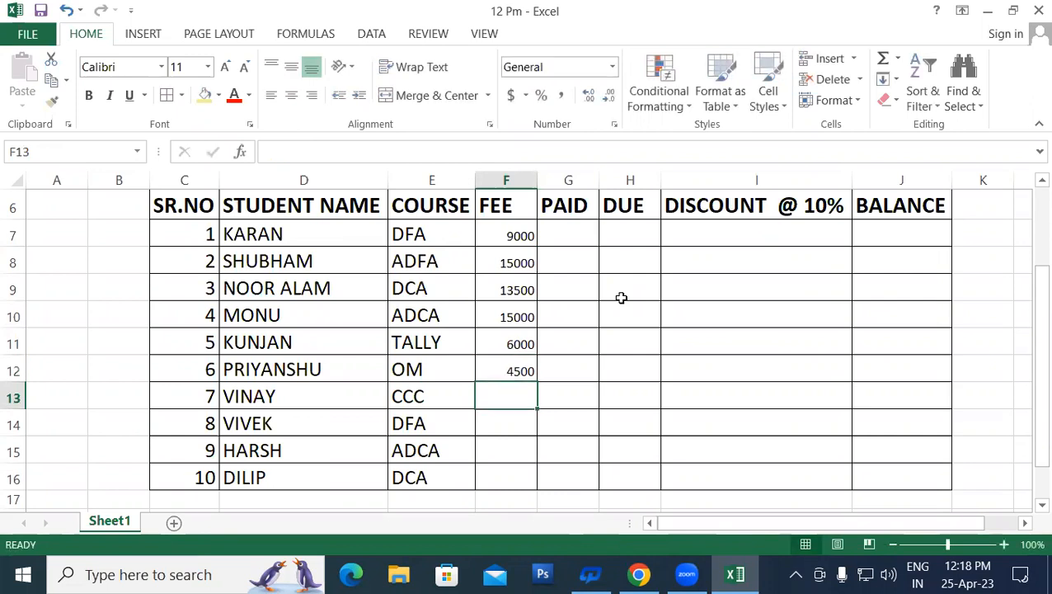
type("5000")
key("Return")
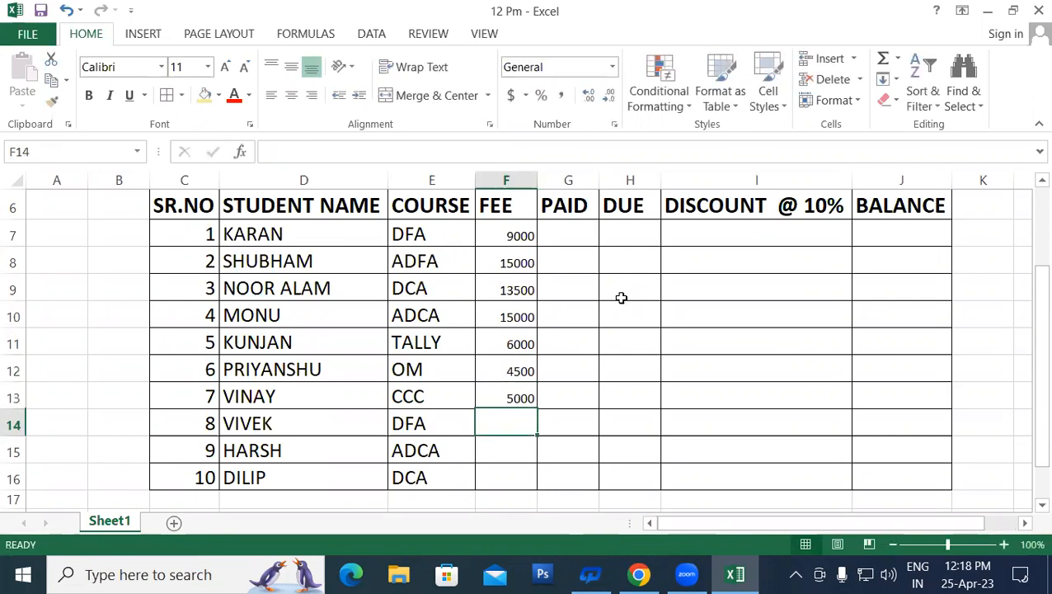
type("9000")
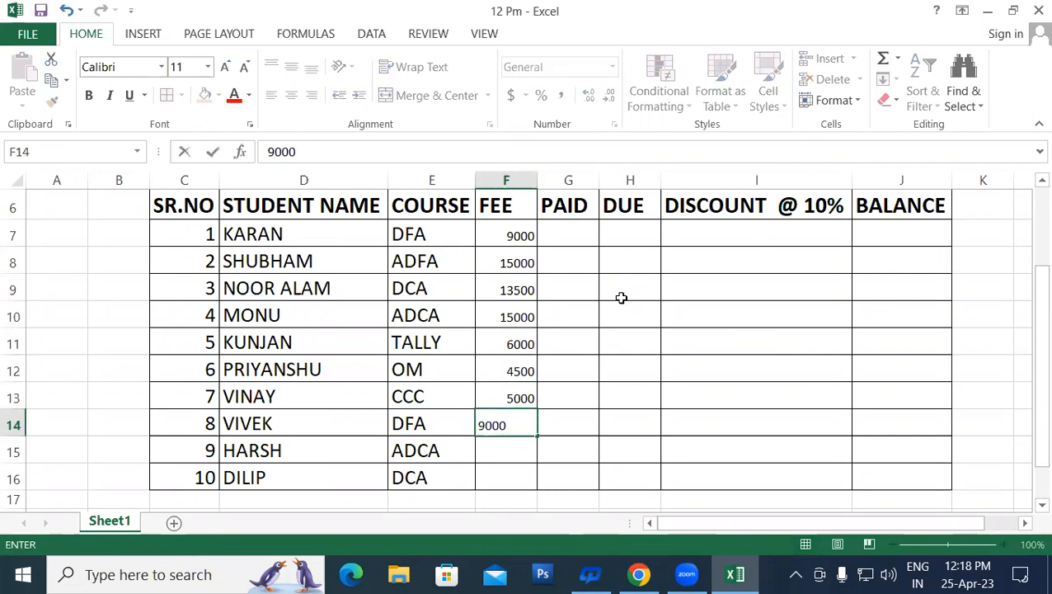
key("Return")
type("15000")
key("Return")
type("1352")
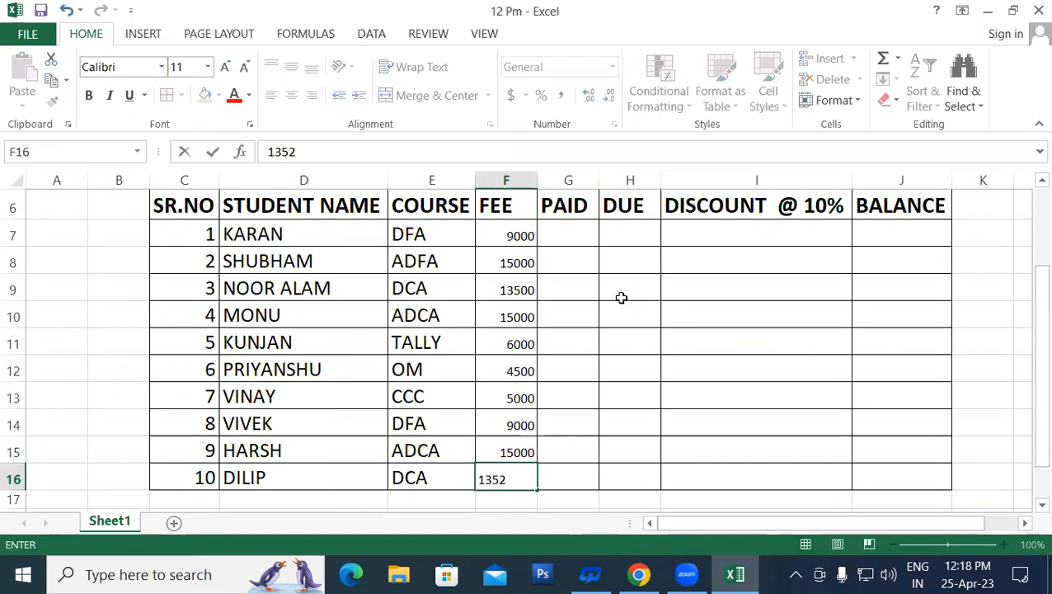
key("BackSpace")
type("00")
key("Return")
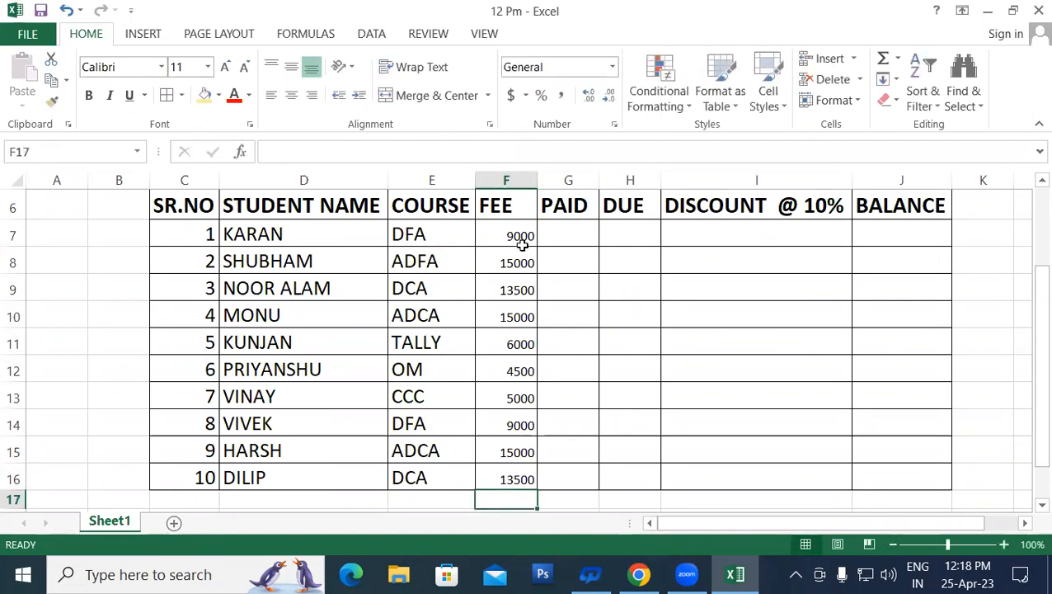
- Enlarge the font size of the fee entries in cells F7 to F16 to 16
left_click_drag(501, 235, 495, 478)
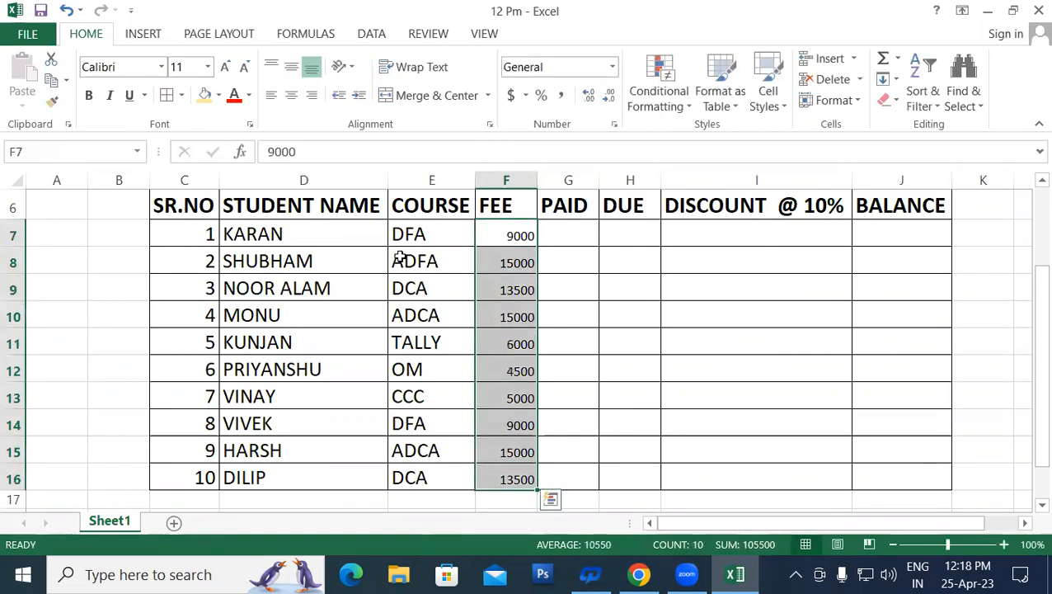
key("ctrl+shift+period")
key("ctrl+shift+period")
key("ctrl+shift+period")
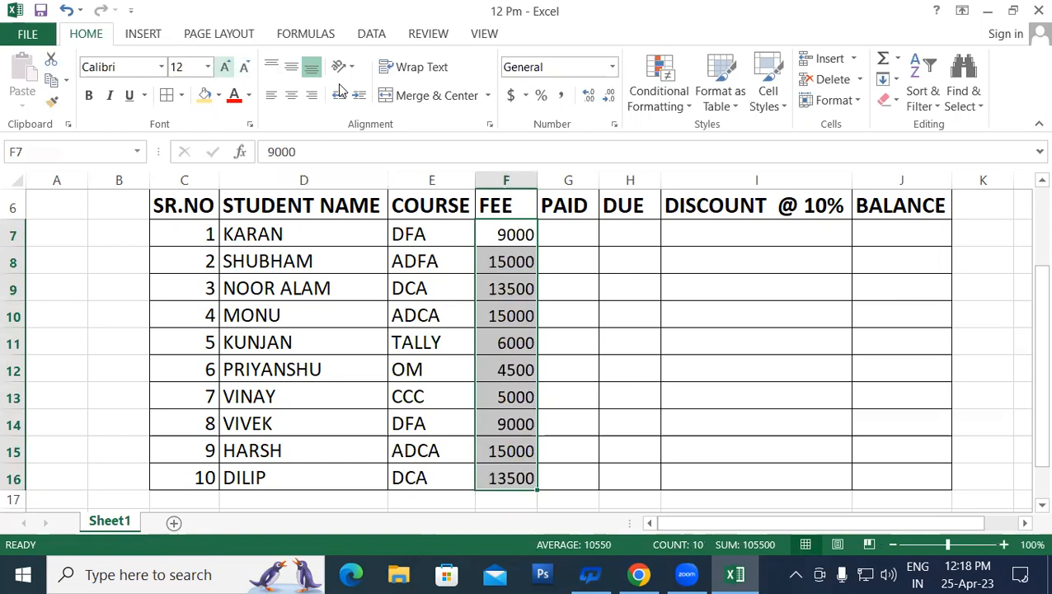
key("ctrl+shift+comma")
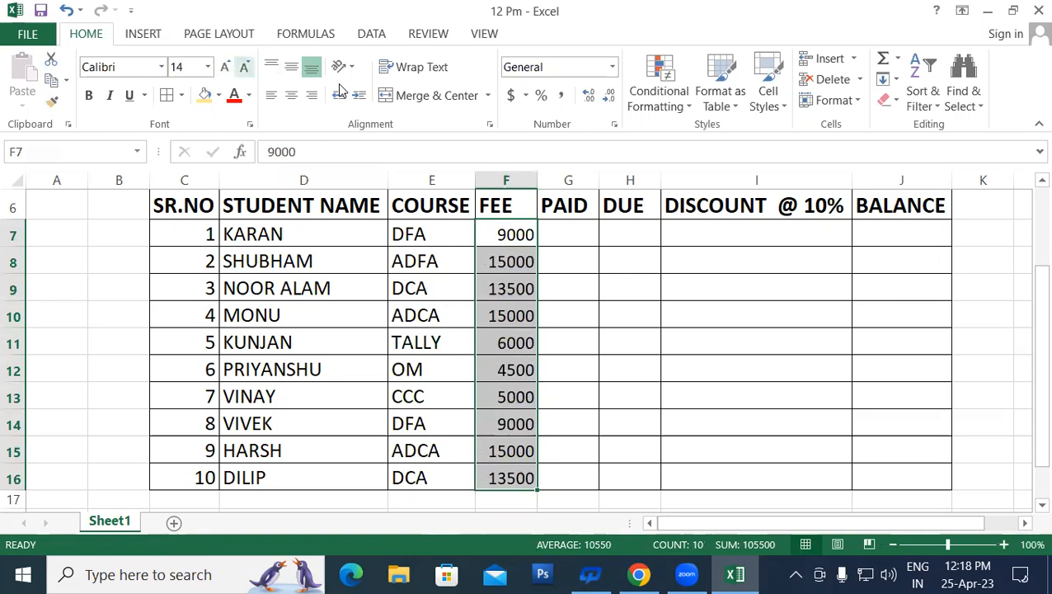
left_click(226, 70)
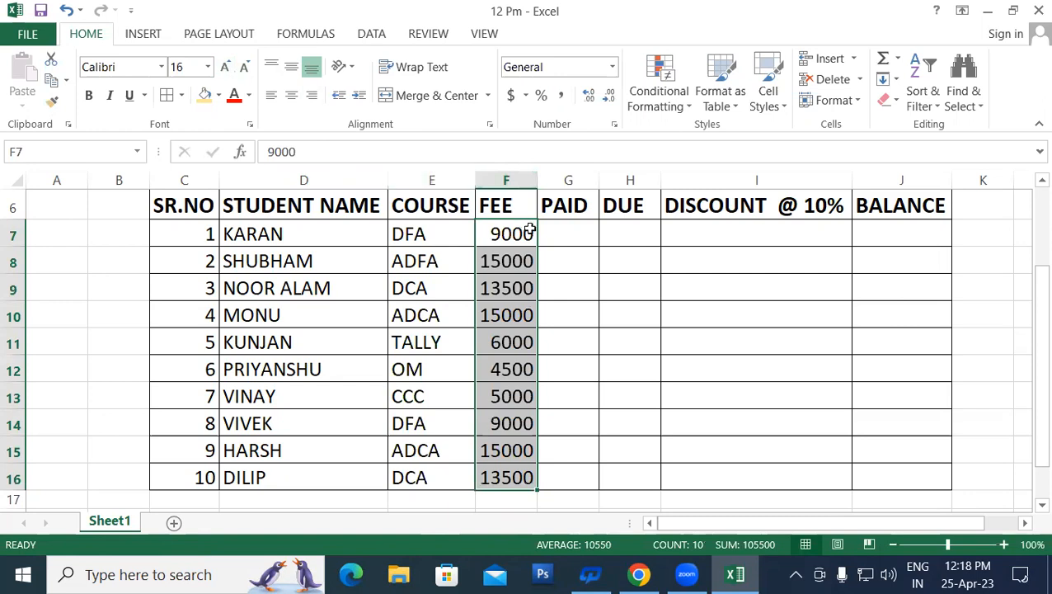
- Enter the payments 3000, 4500, 6500, 5000 and 2000 in cells G7 to G11 under PAID
left_click(548, 231)
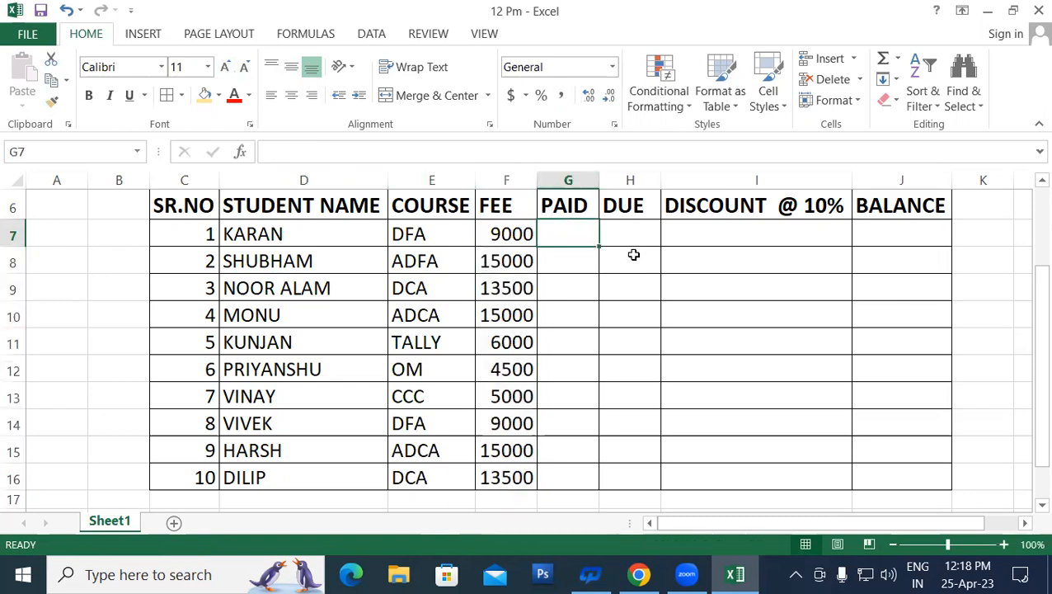
type("3000")
key("Return")
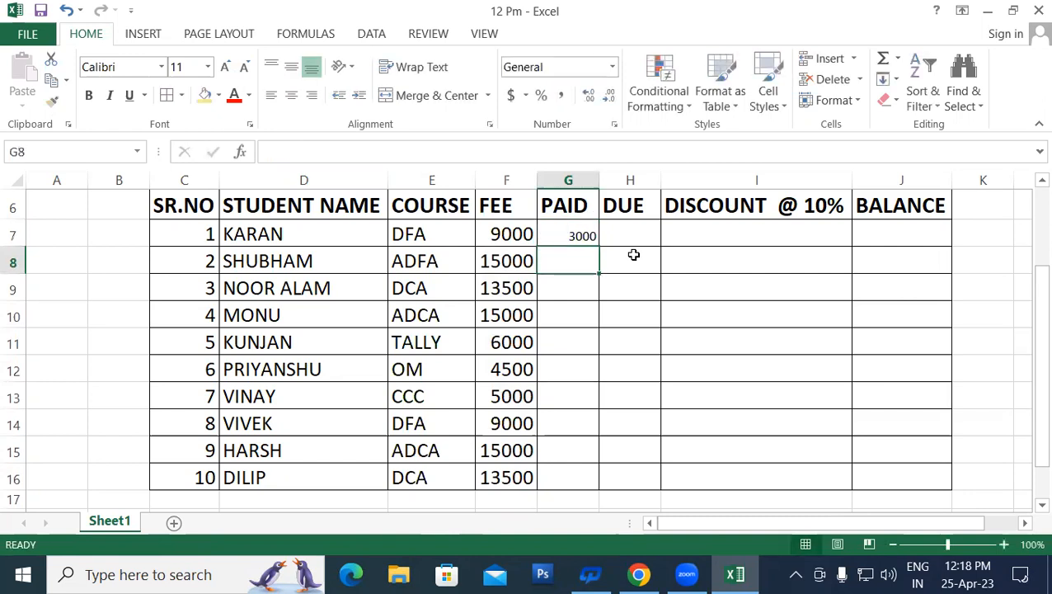
type("45000")
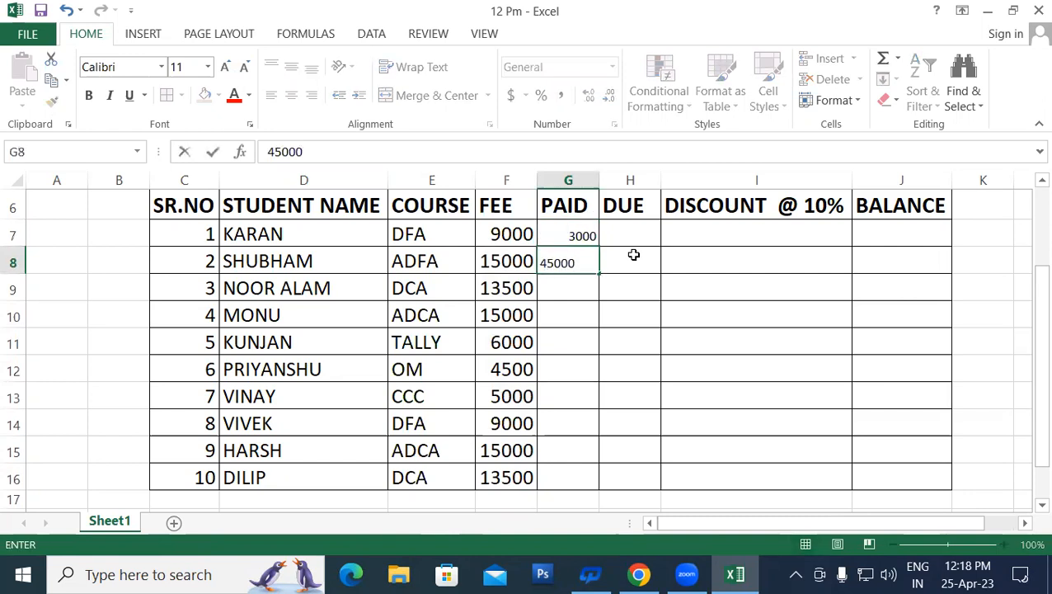
key("BackSpace")
key("Return")
type("65")
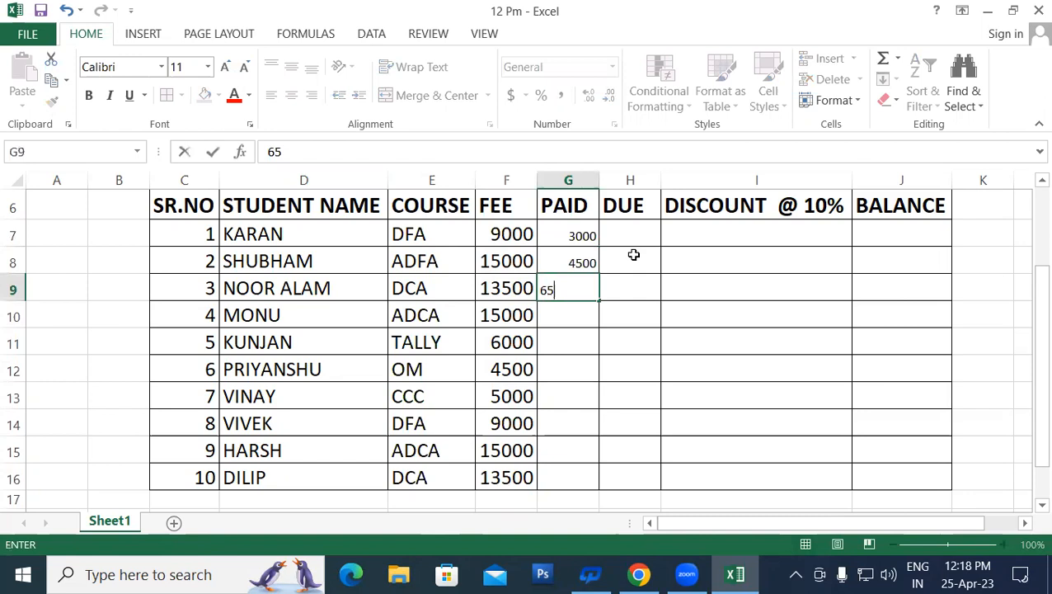
type("00")
key("Return")
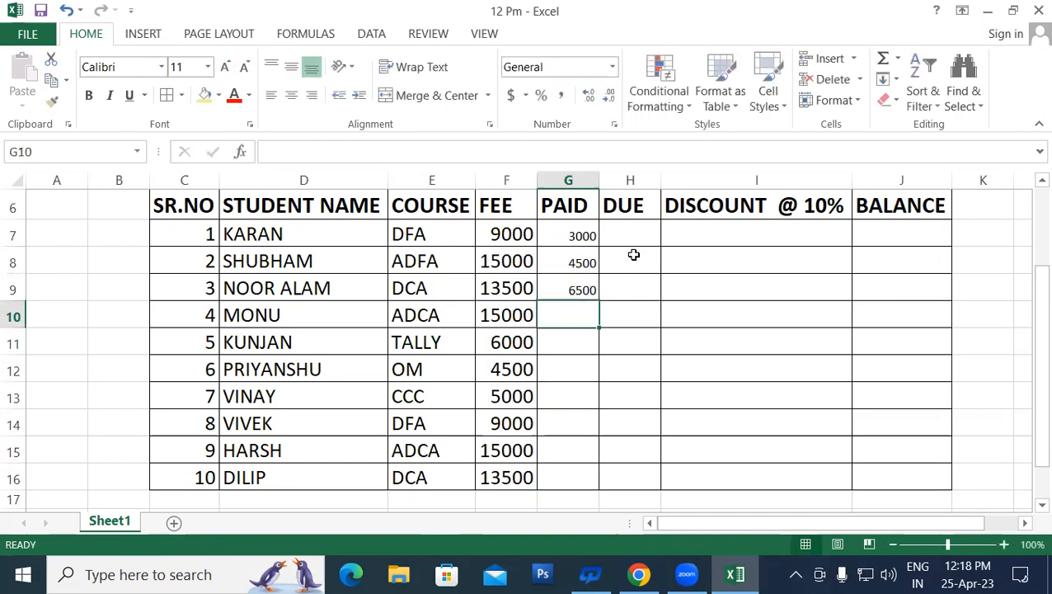
type("5000")
key("Return")
type("2000")
key("Return")
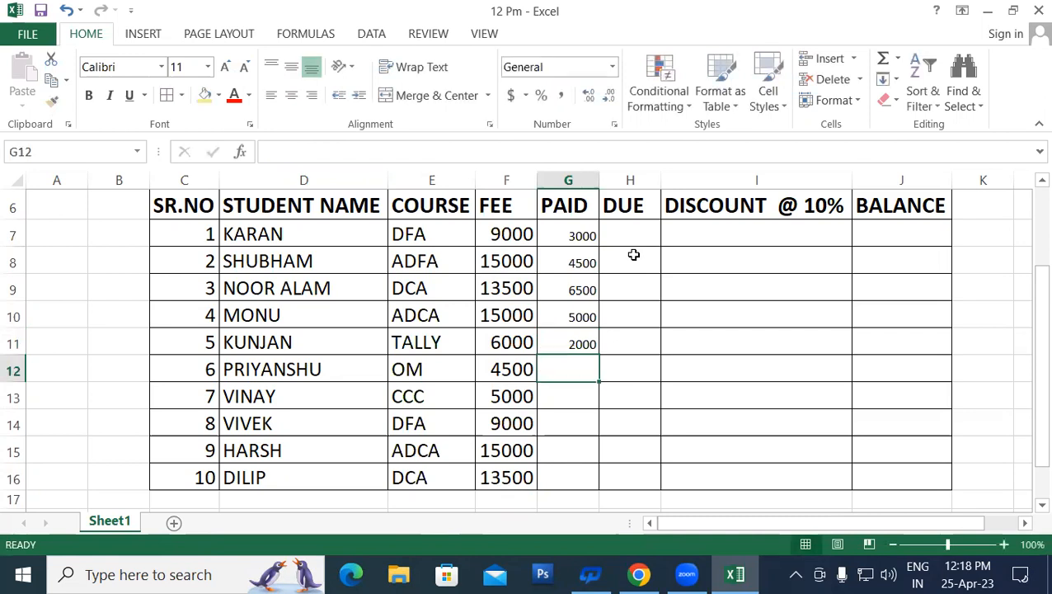
- Enter the payments 2500, 3000, 6000, 8000 and 9000 in cells G12 to G16
type("2500")
key("Return")
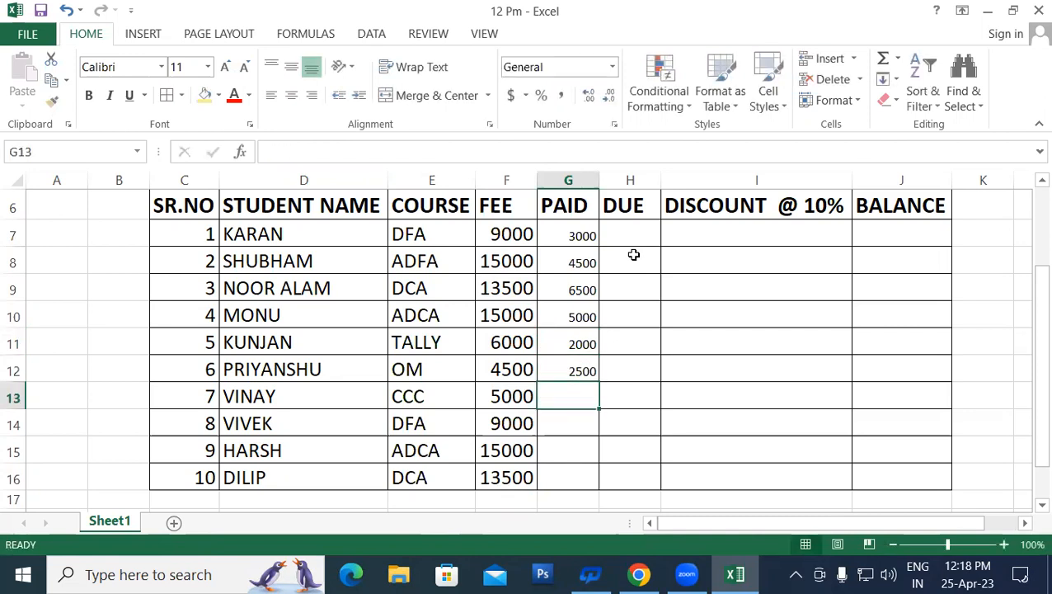
type("3000")
key("Return")
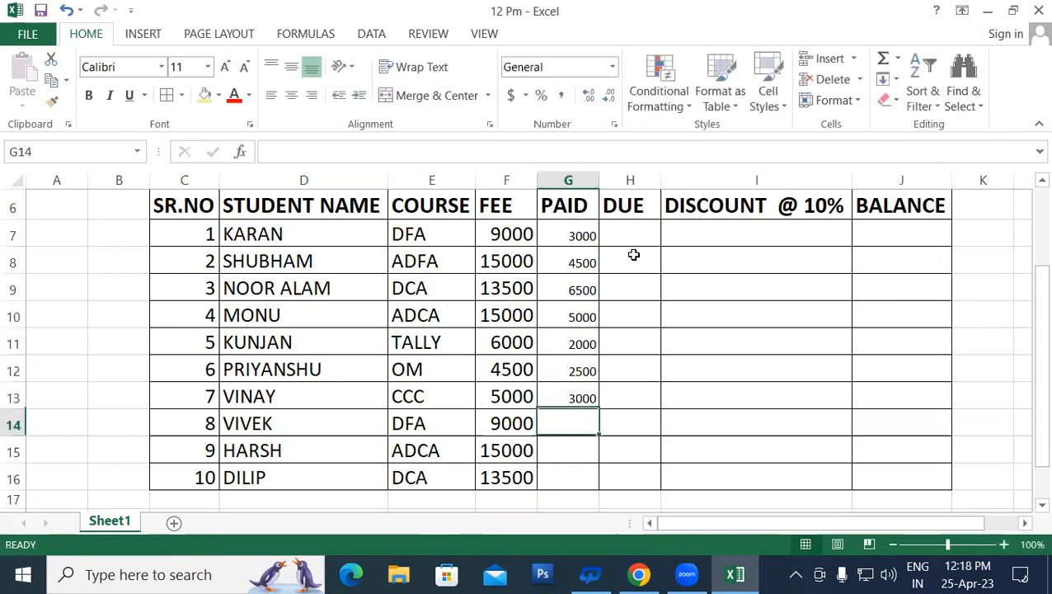
type("6000")
key("Return")
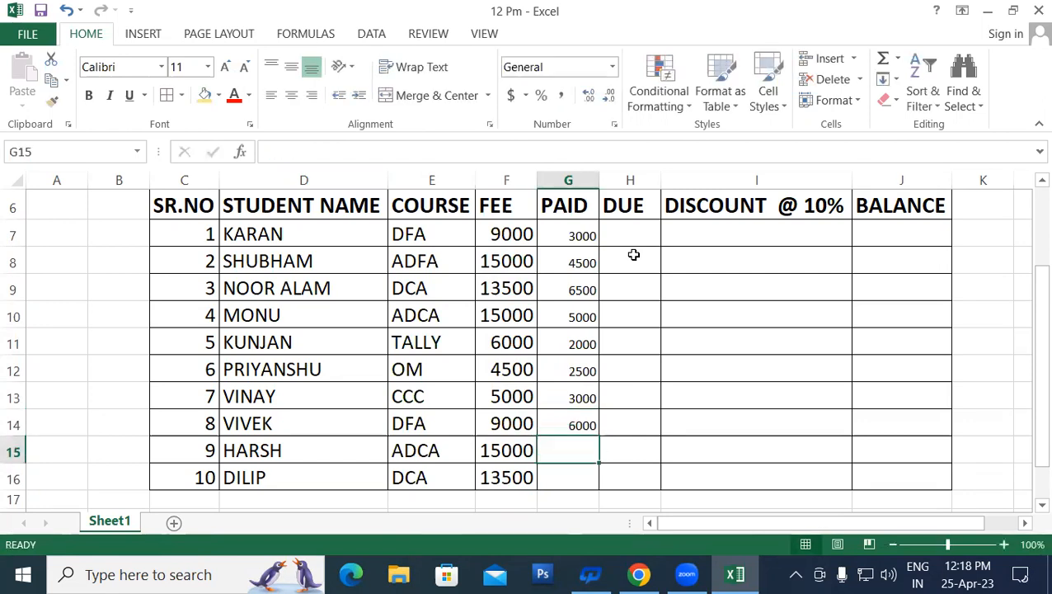
type("8000")
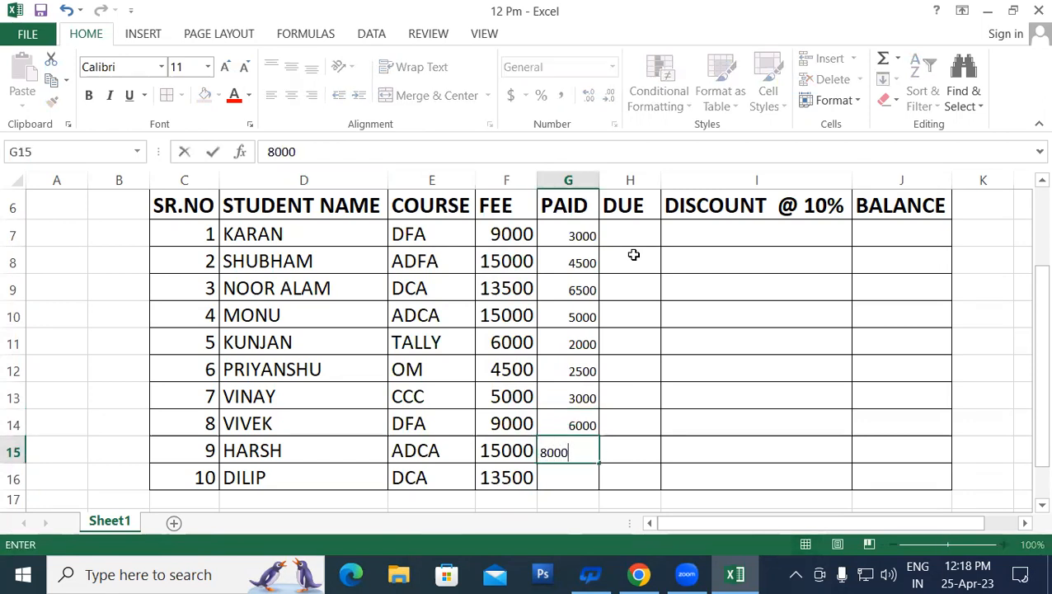
key("Return")
type("9000")
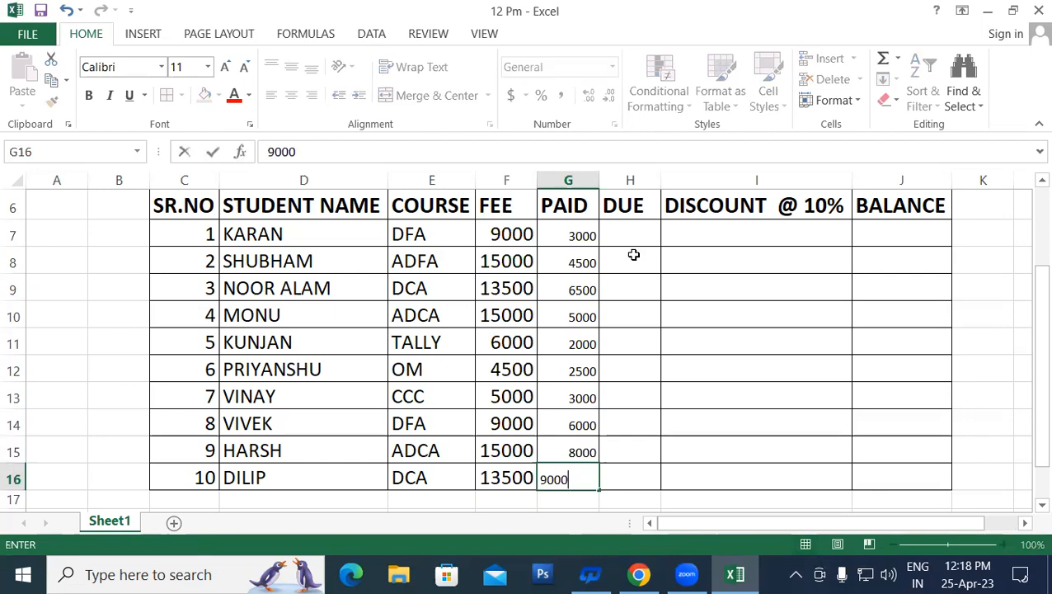
key("Return")
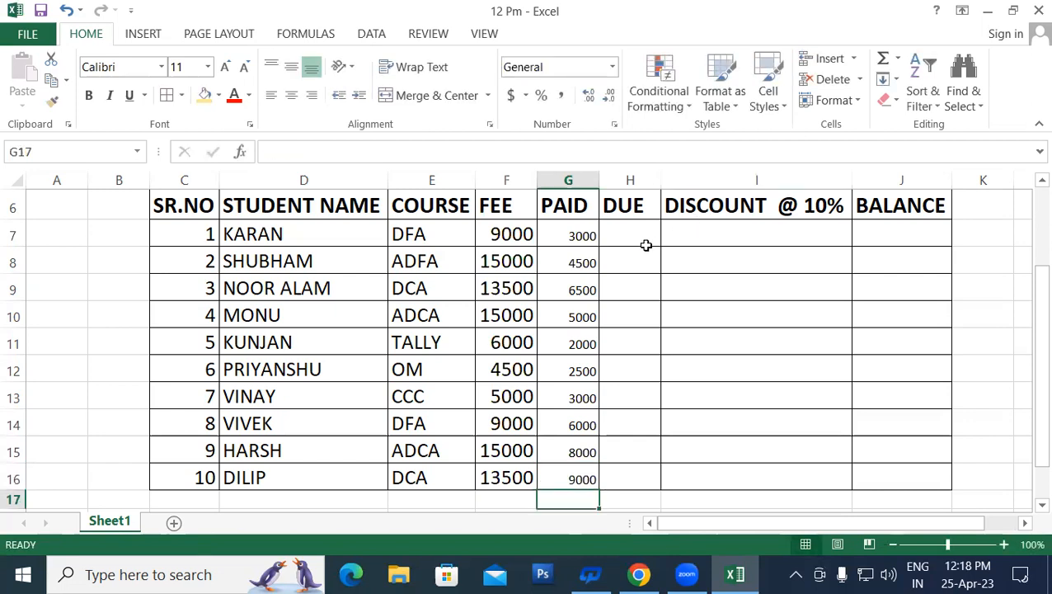
- Enlarge the font size of the payment entries in cells G7 to G16 to 16
left_click_drag(577, 237, 569, 480)
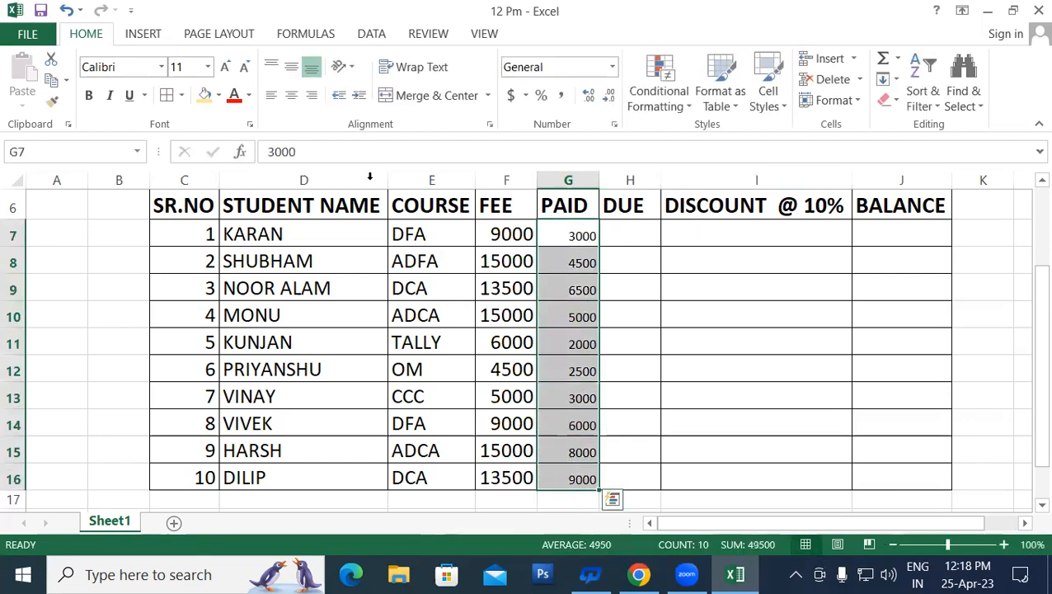
left_click(224, 66)
key("ctrl+shift+period")
key("ctrl+shift+period")
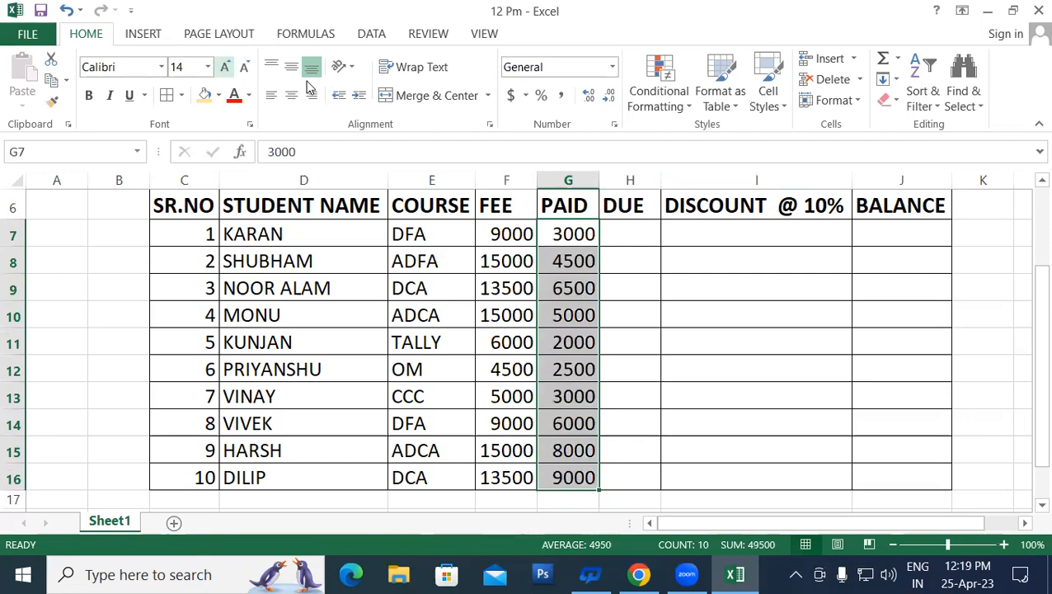
- Calculate the first student's due amount in cell H7 with the formula =F7-G7
left_click(631, 231)
left_click_drag(1027, 378, 1029, 375)
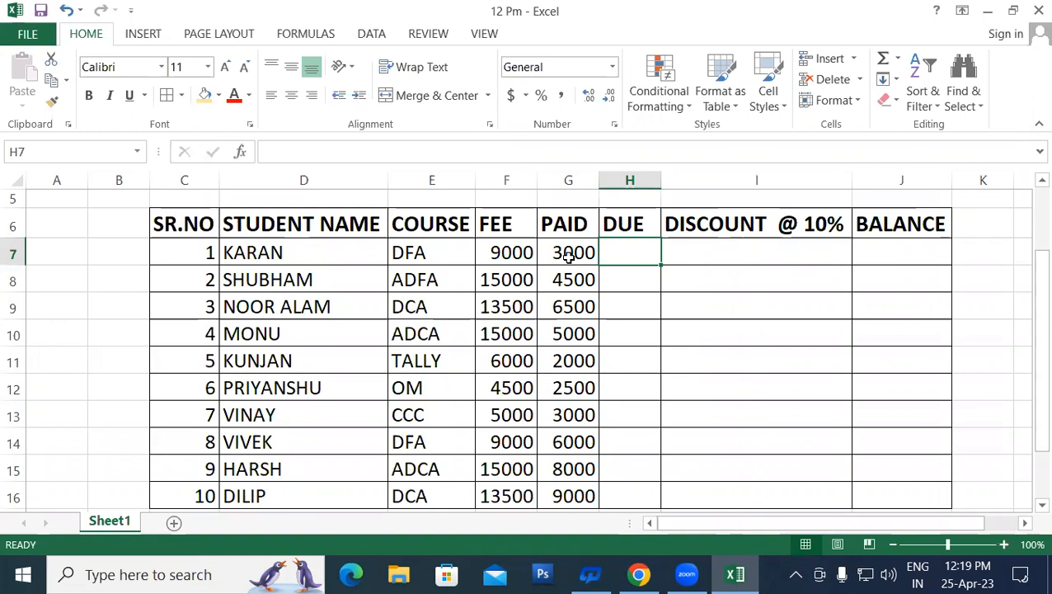
type("=")
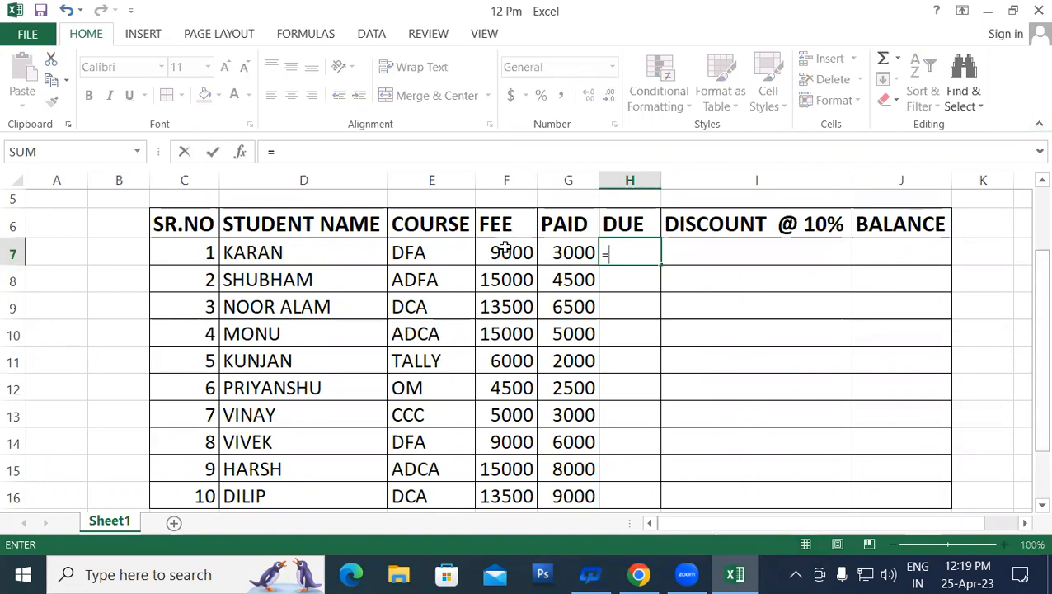
left_click(505, 250)
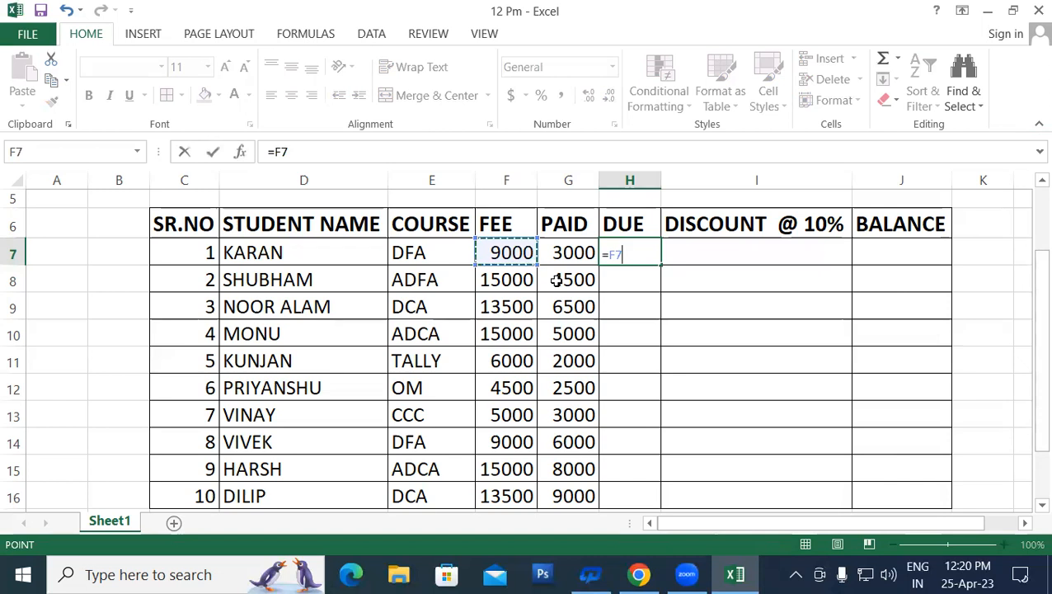
type("-")
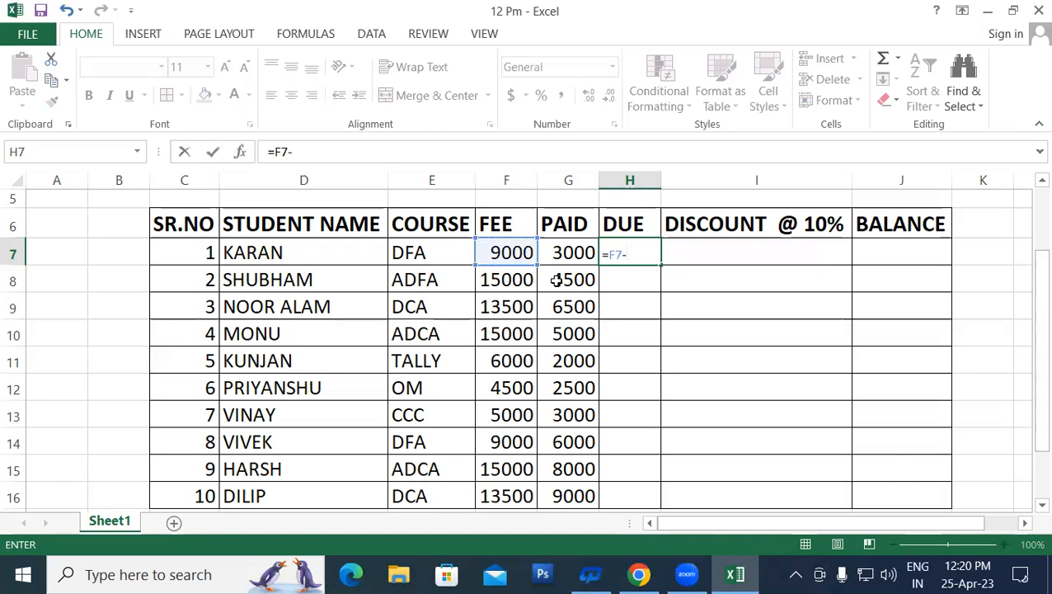
left_click(560, 251)
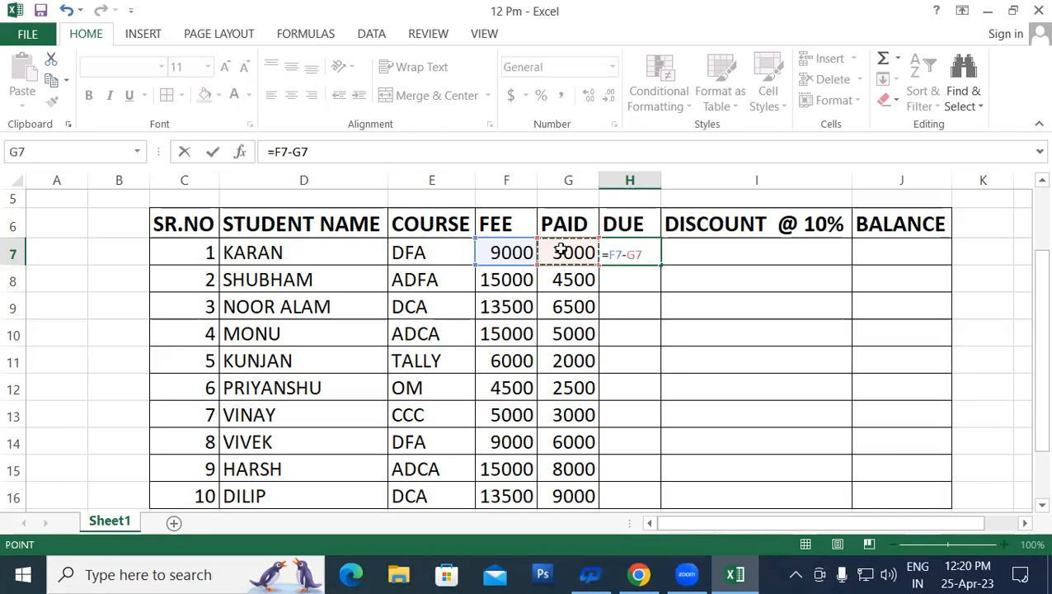
key("Return")
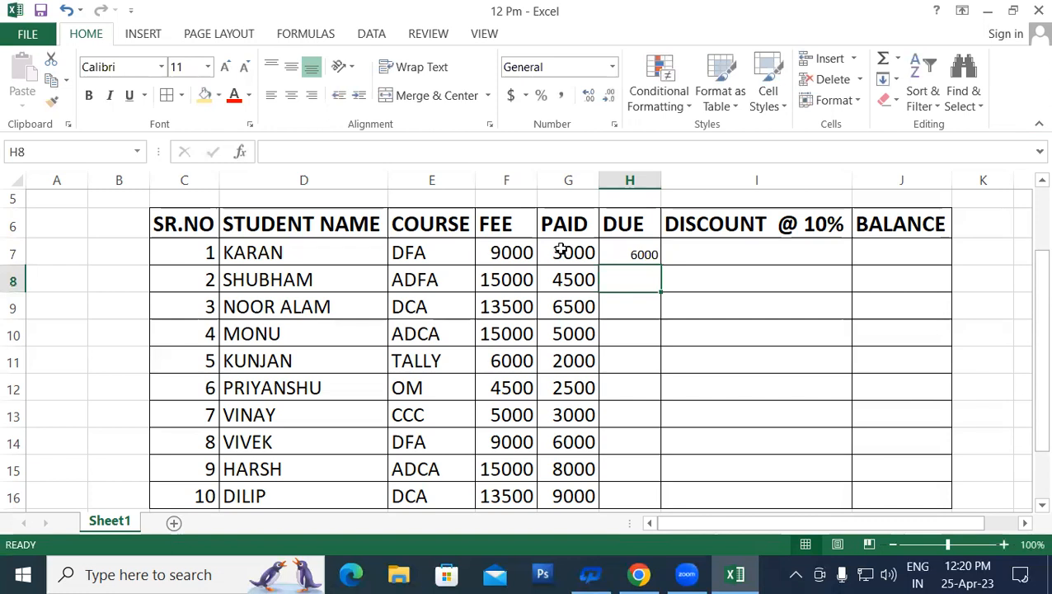
- Enlarge the font size of the due amount in cell H7 to 14
left_click(644, 251)
left_click(225, 66)
left_click(225, 66)
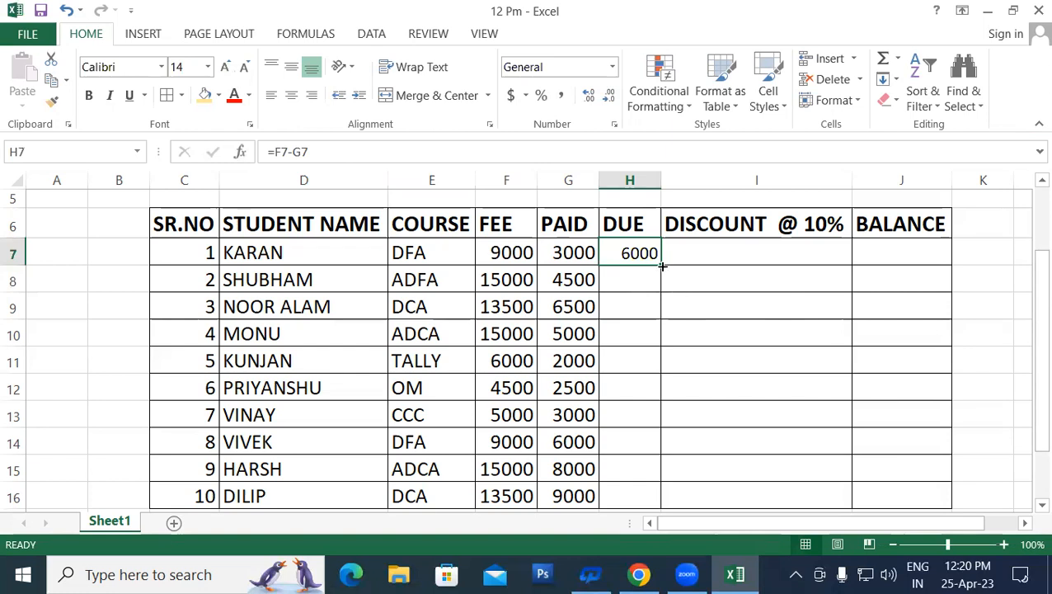
- Fill the due formula from cell H7 down to H16 for all students
left_click_drag(662, 266, 634, 405)
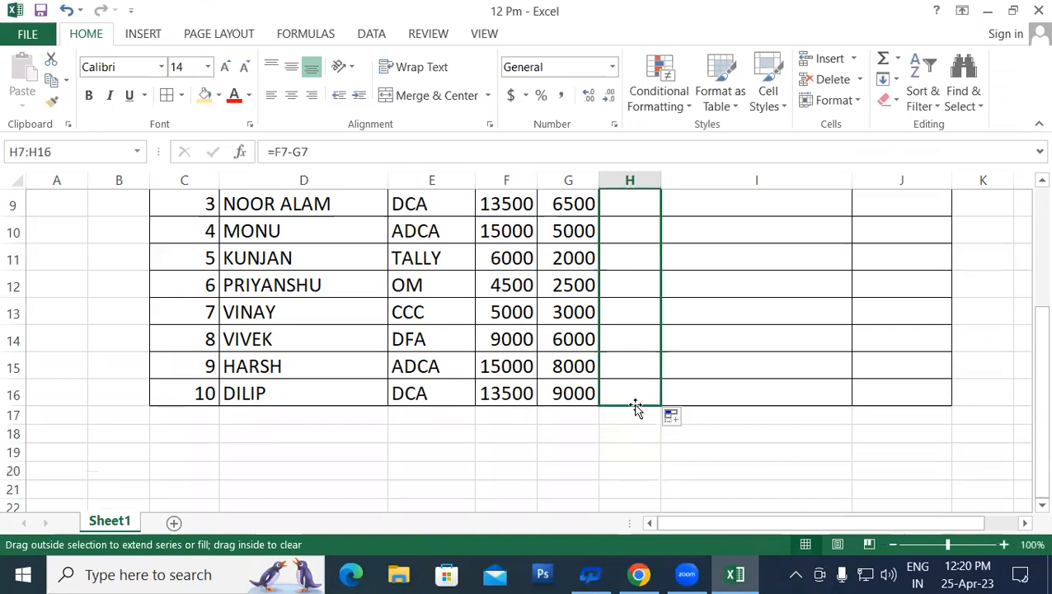
scroll(757, 406, "up", 1)
scroll(757, 405, "up", 1)
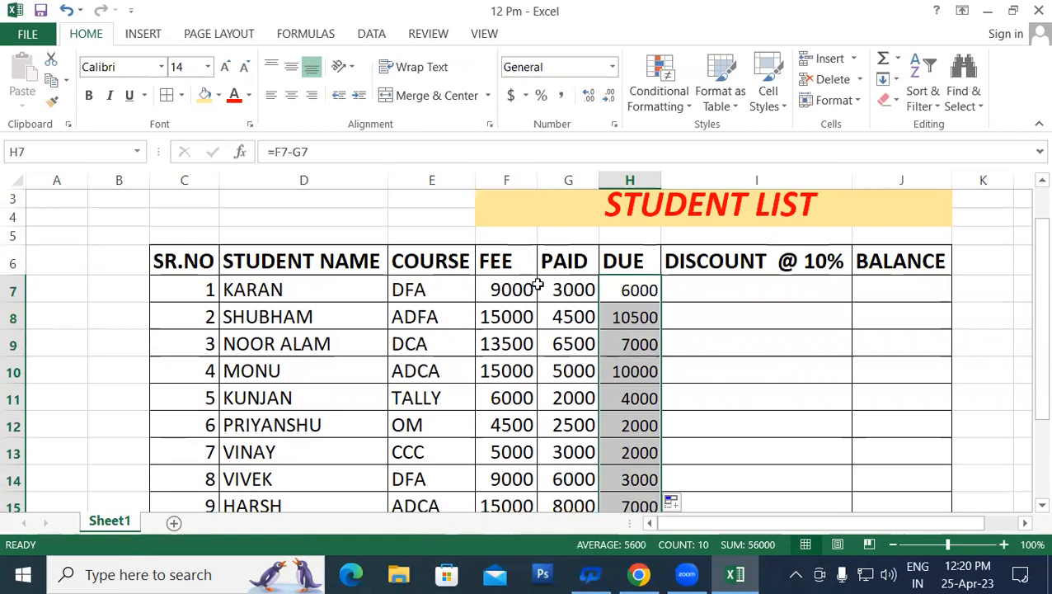
- Change the first student's payment in cell G7 to 4000 and the second student's in G8 to 6000
left_click(559, 298)
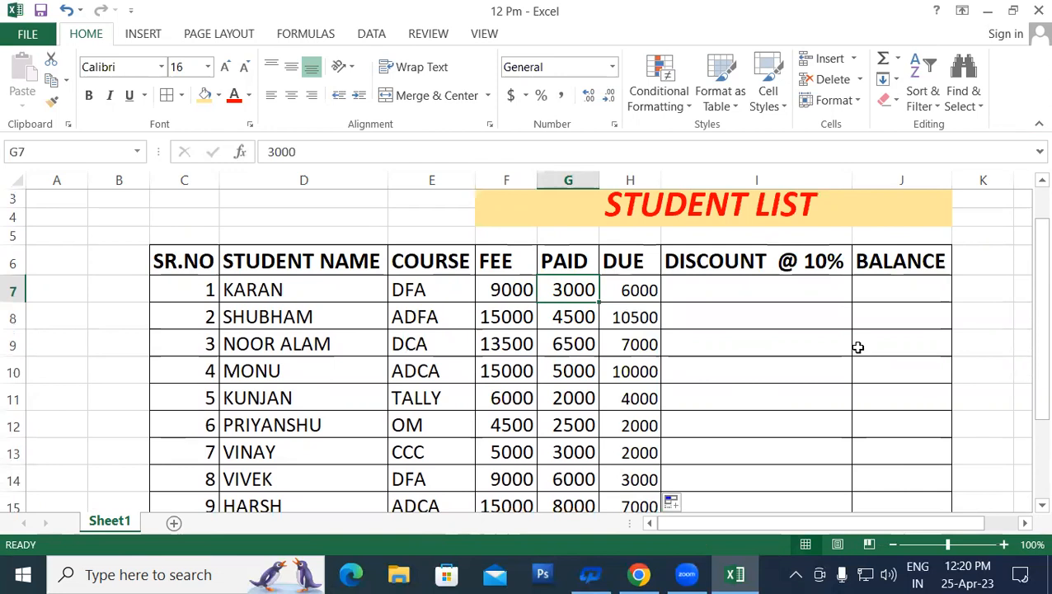
type("4000")
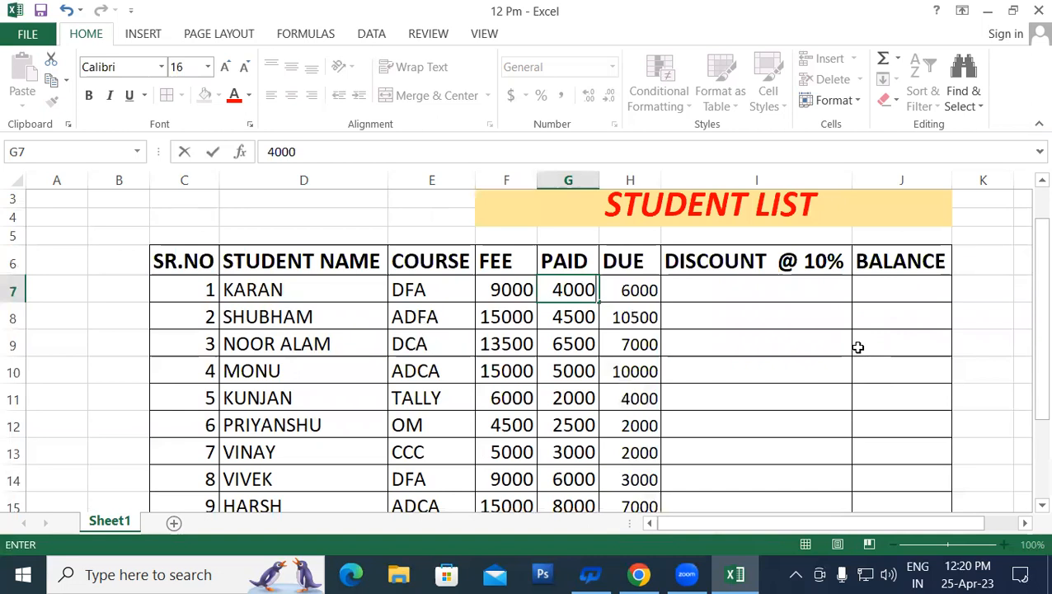
key("Return")
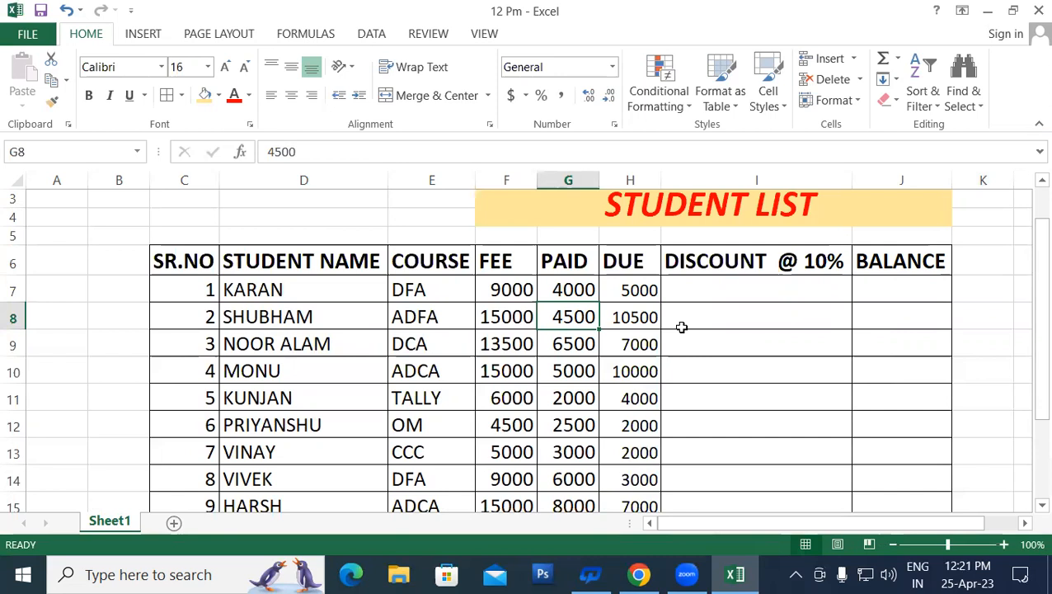
type("6000")
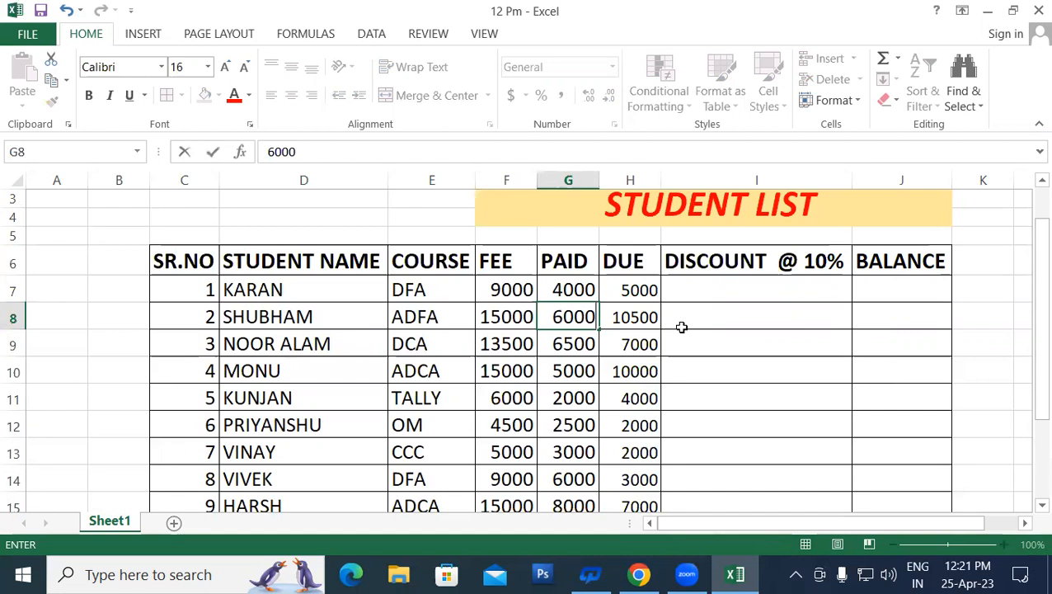
key("Return")
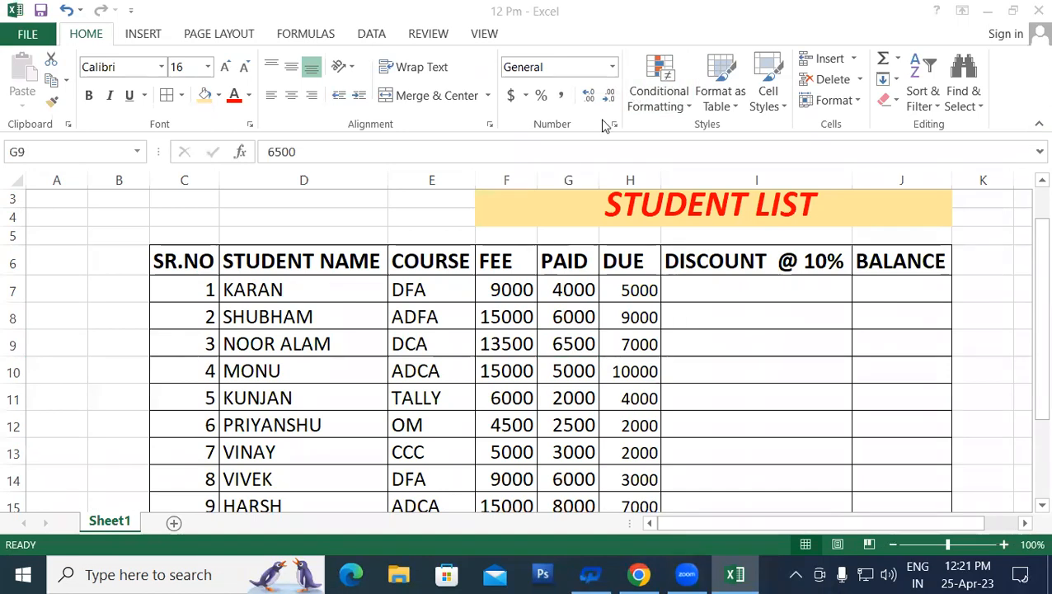
- Clear the due formulas from cells H7 to H16
left_click(640, 289)
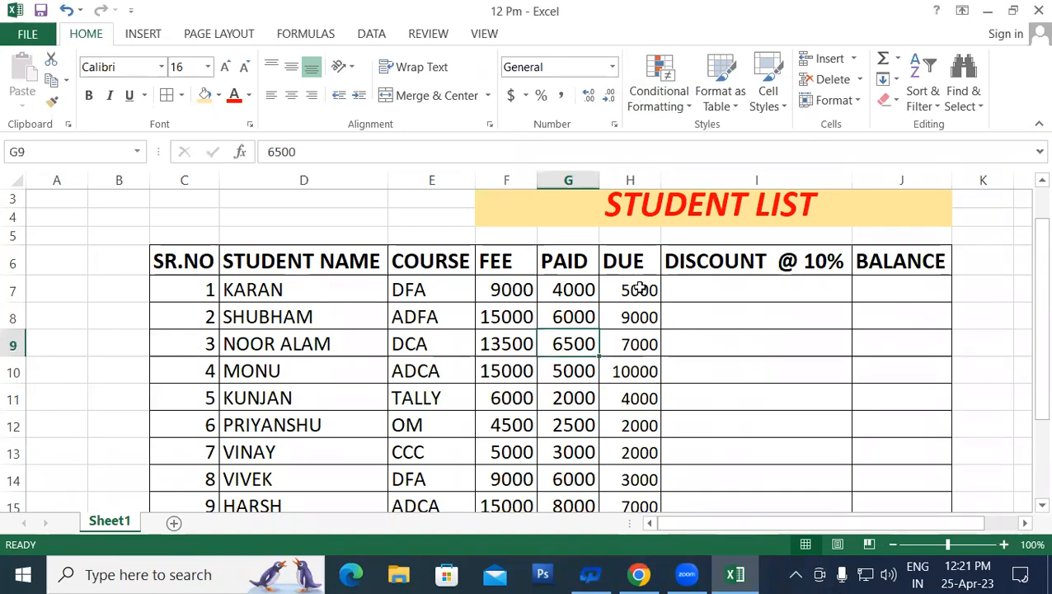
left_click(639, 295)
left_click_drag(639, 295, 656, 480)
key("Delete")
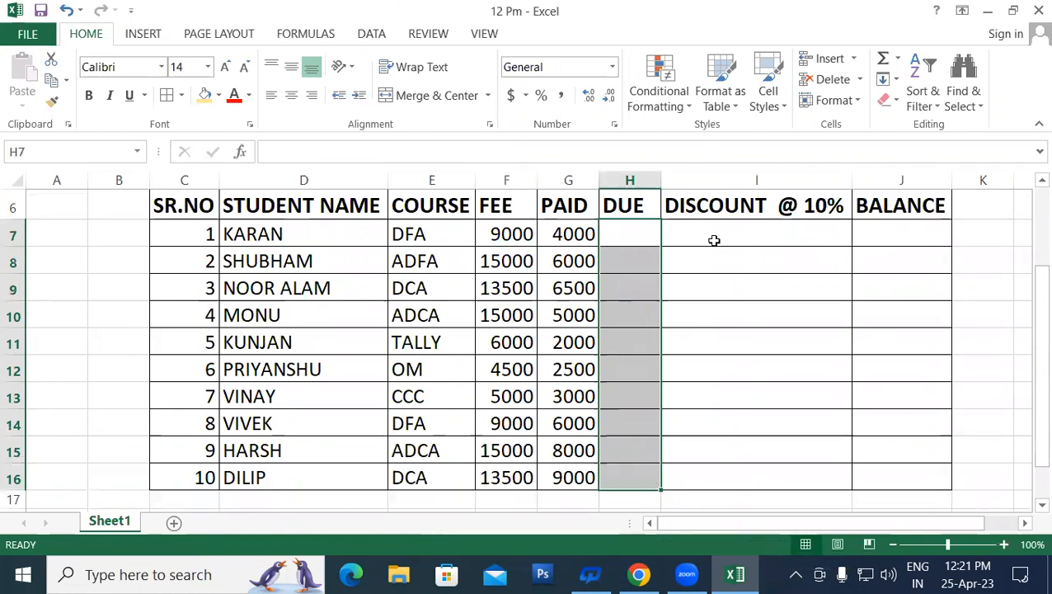
- Enter the due formula =F7-G7 in cell H7 and fill it down to H16
left_click(638, 233)
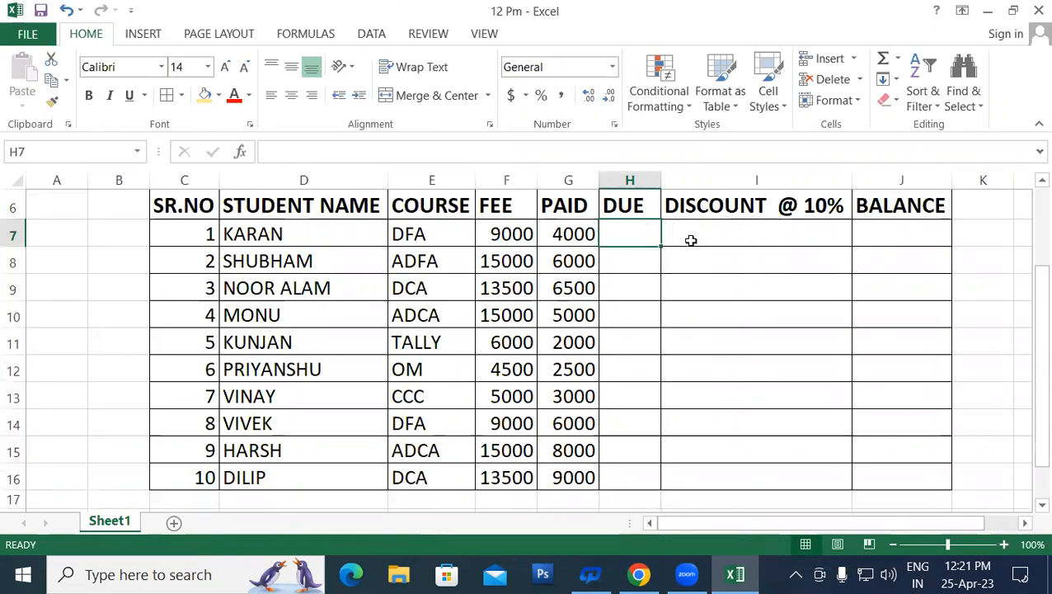
type("=")
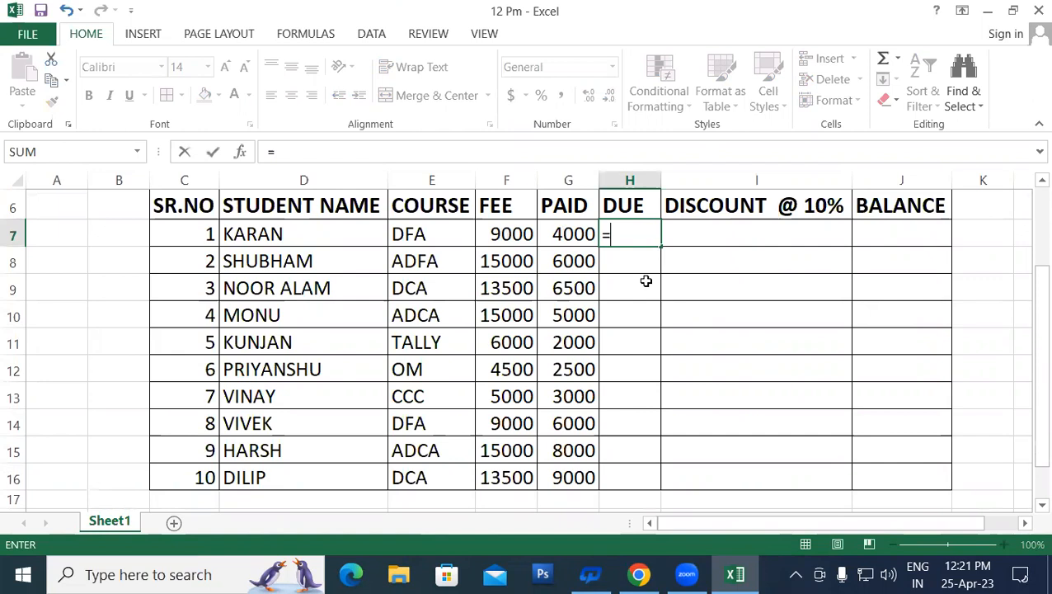
type("F7")
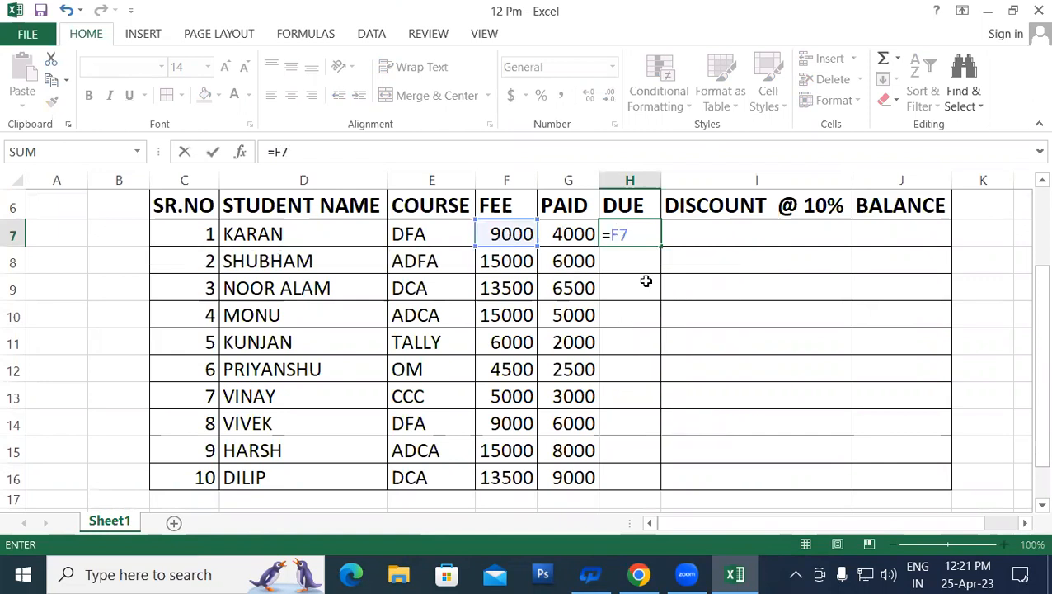
type("-G")
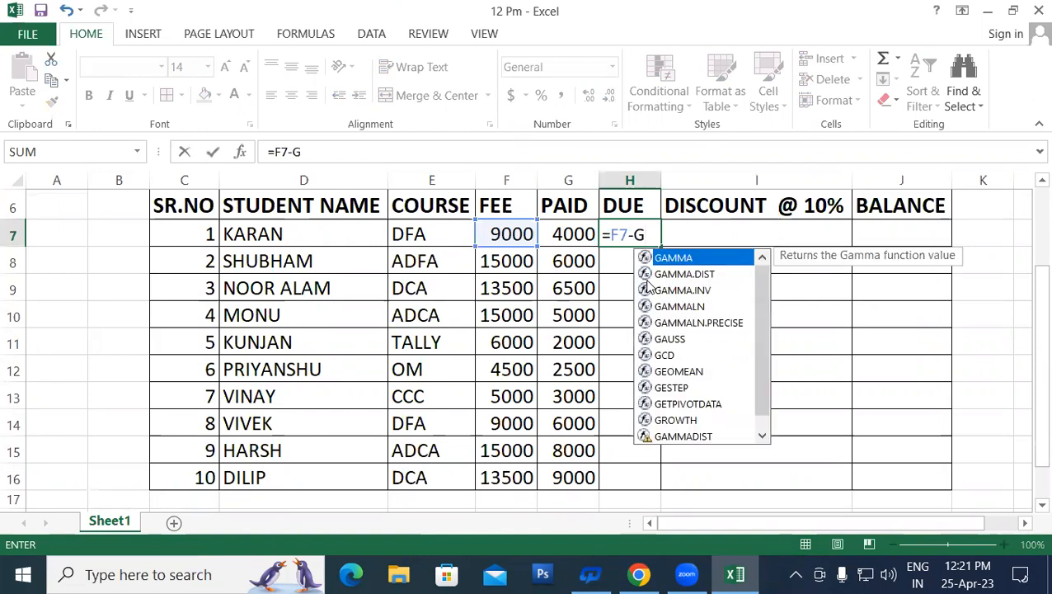
type("7")
key("Return")
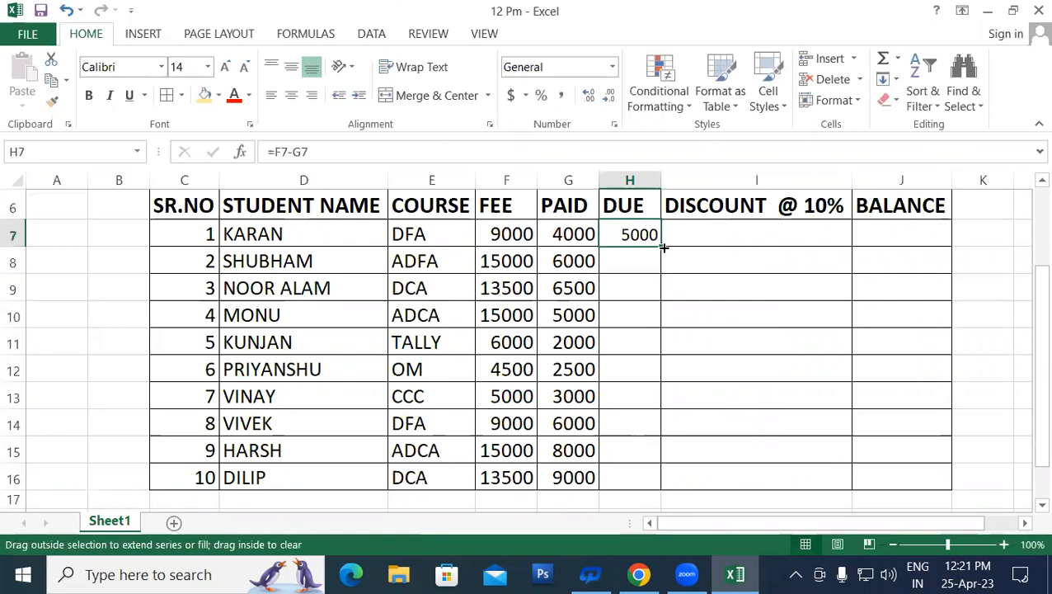
double_click(662, 248)
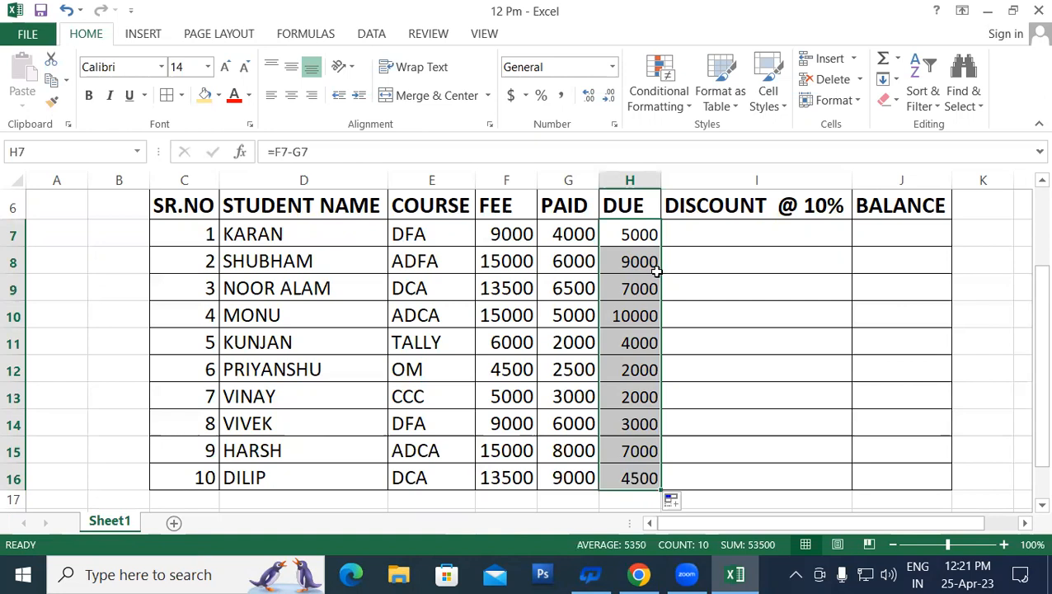
- Clear the due column from H7 to H16 and re-enter =F7-G7 in cell H7 by picking the fee and paid cells
left_click_drag(620, 238, 640, 477)
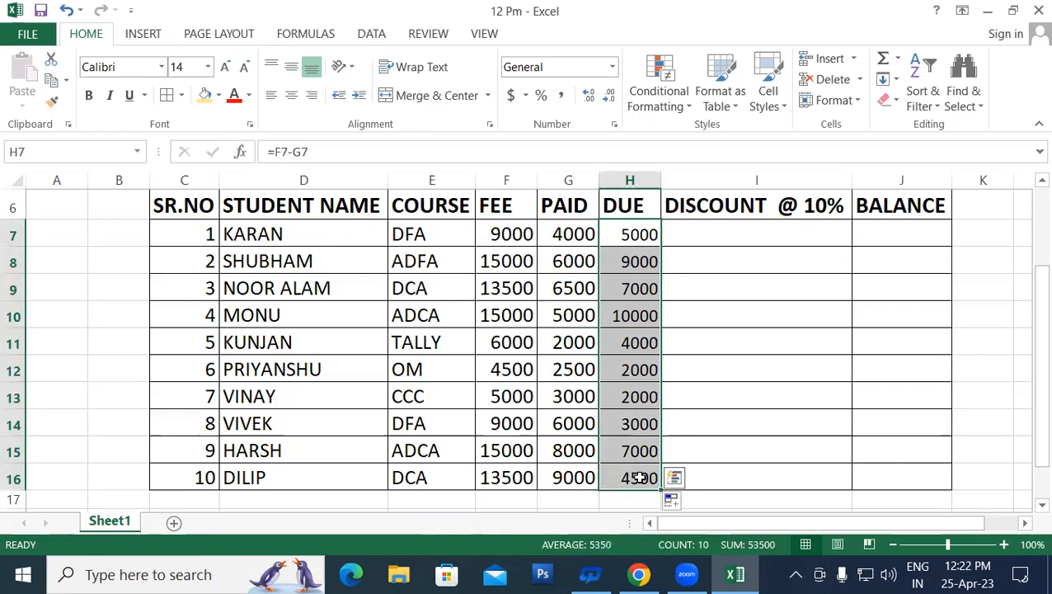
key("Delete")
left_click(635, 235)
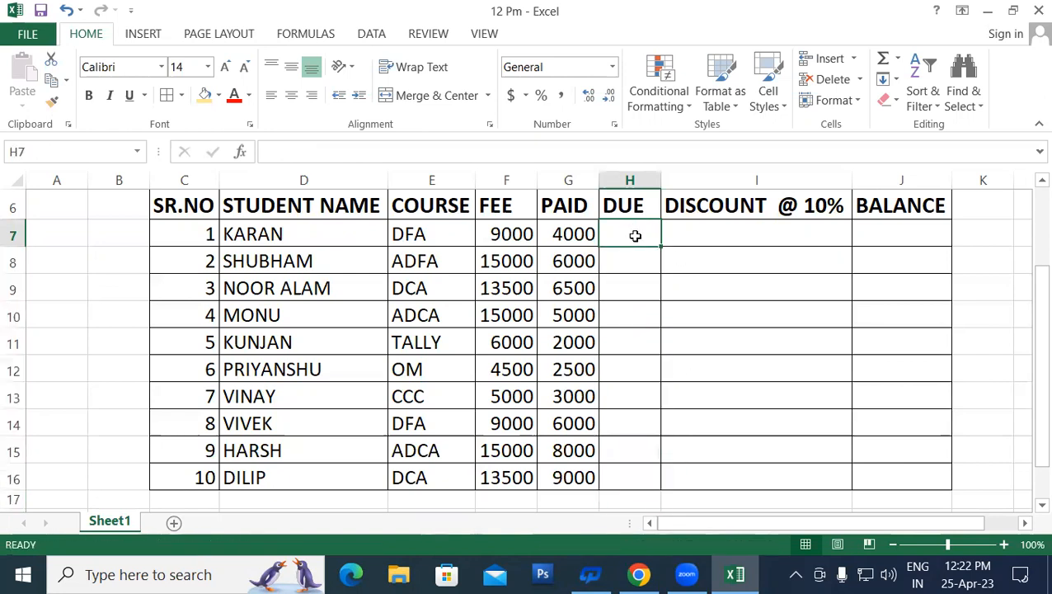
type("=")
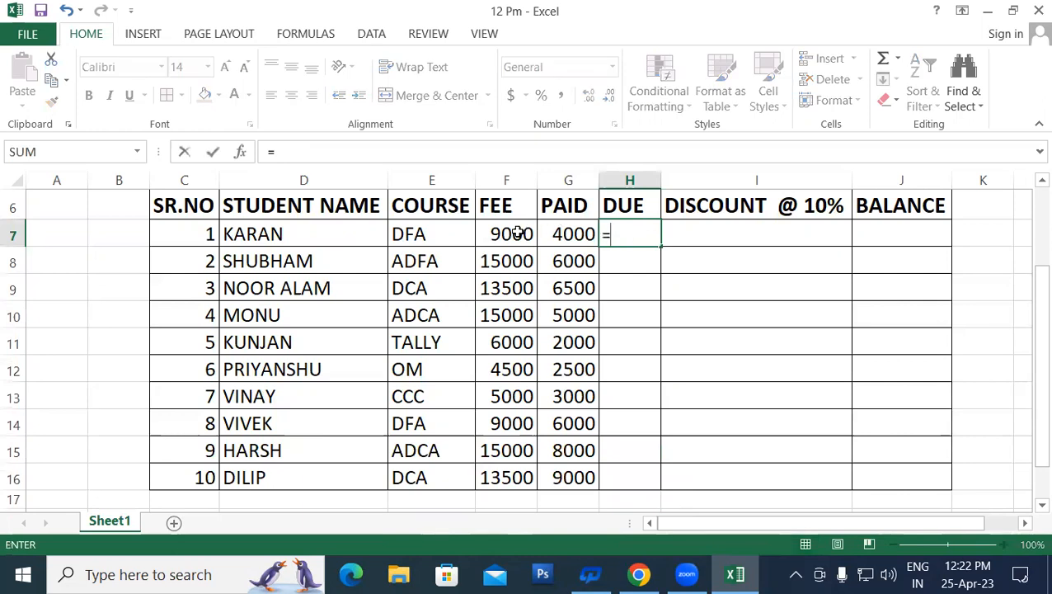
left_click(514, 234)
type("-")
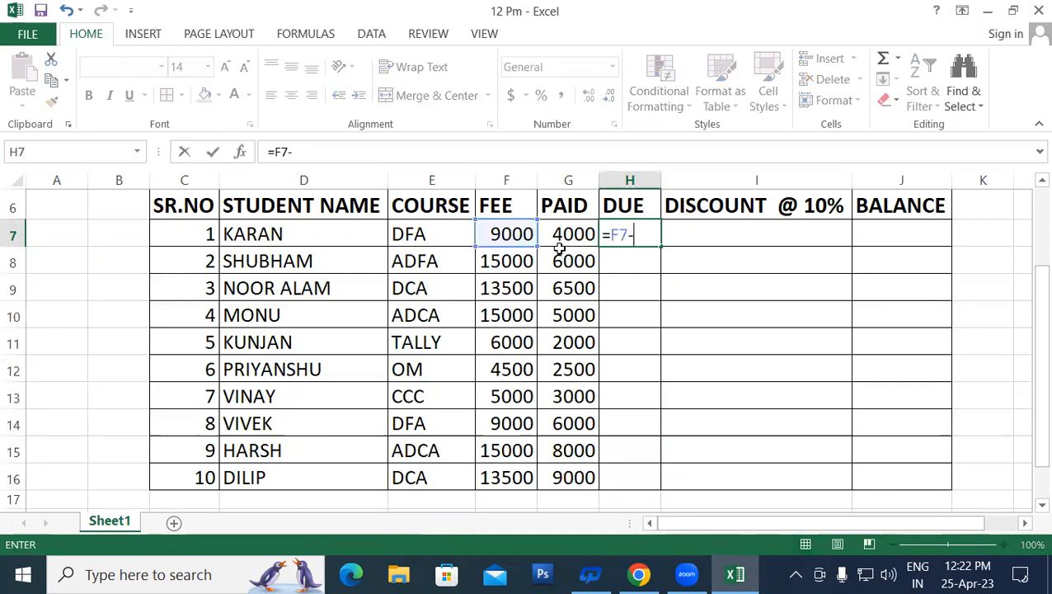
left_click(577, 232)
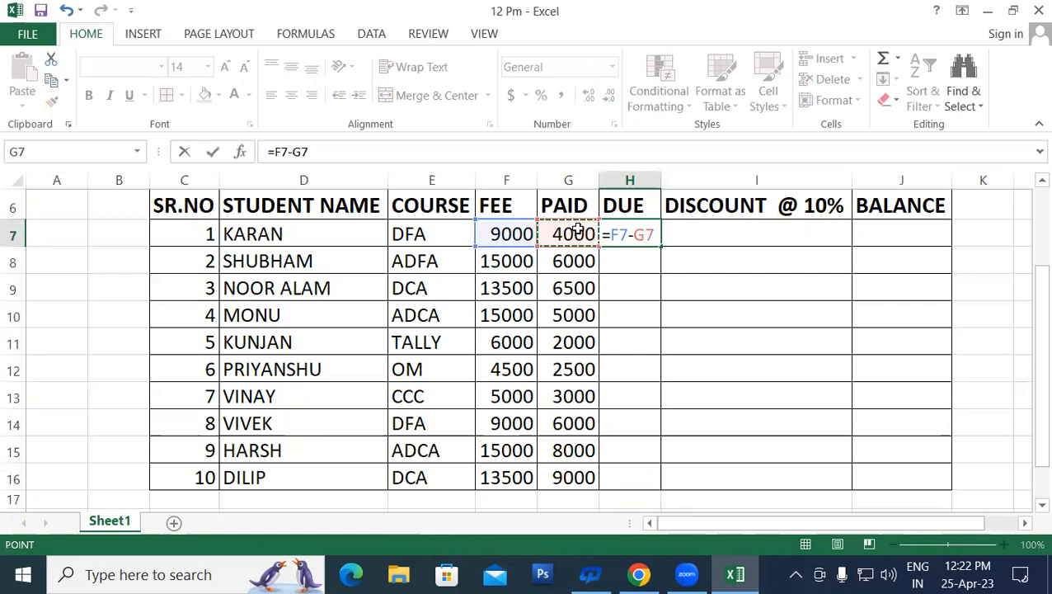
key("Return")
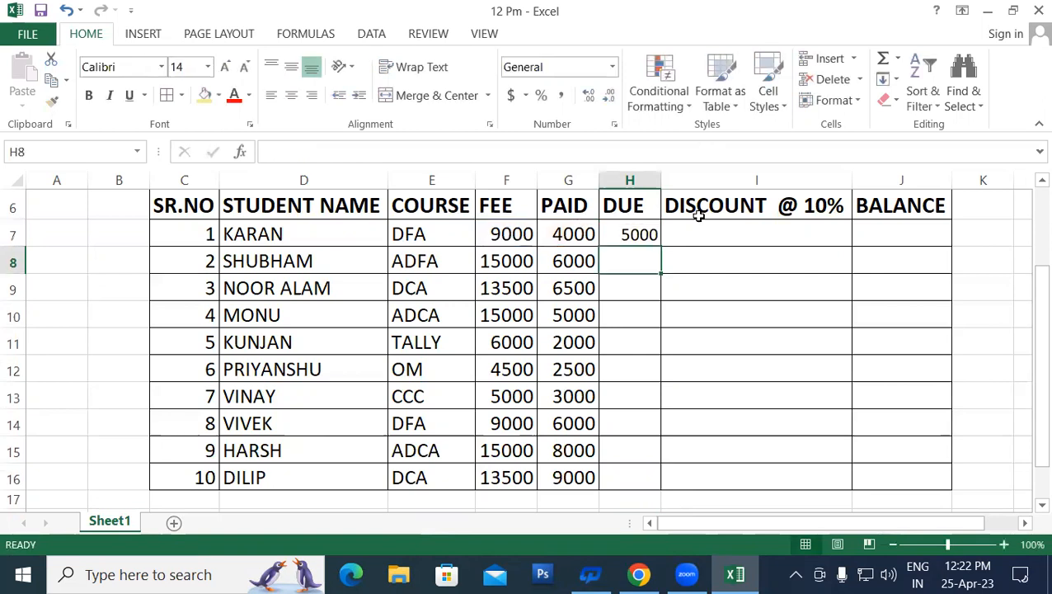
- Fill the due formula from cell H7 down to H16 and select the first discount cell, I7
left_click(629, 235)
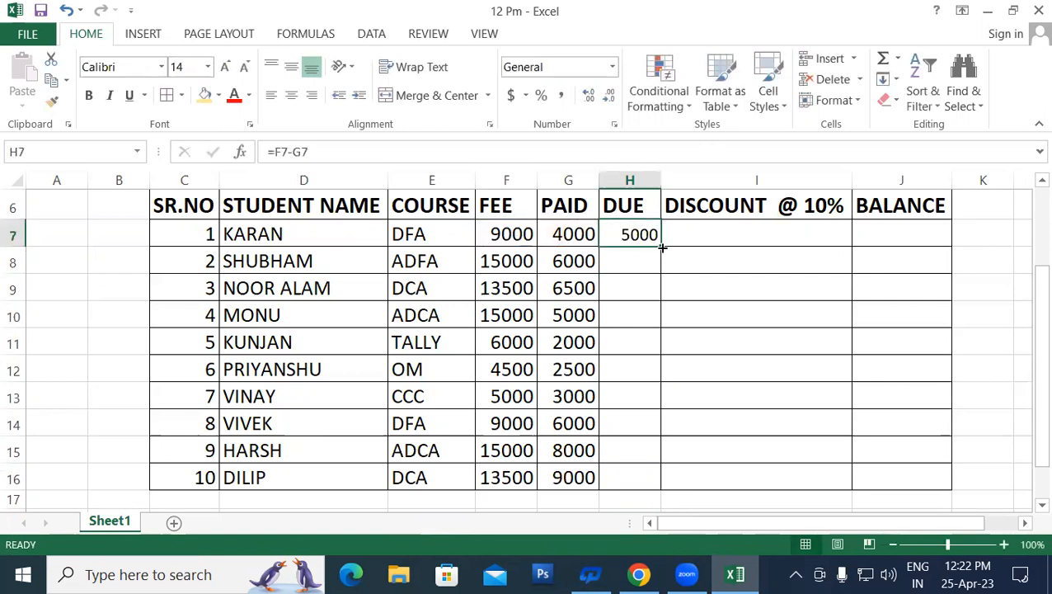
double_click(660, 246)
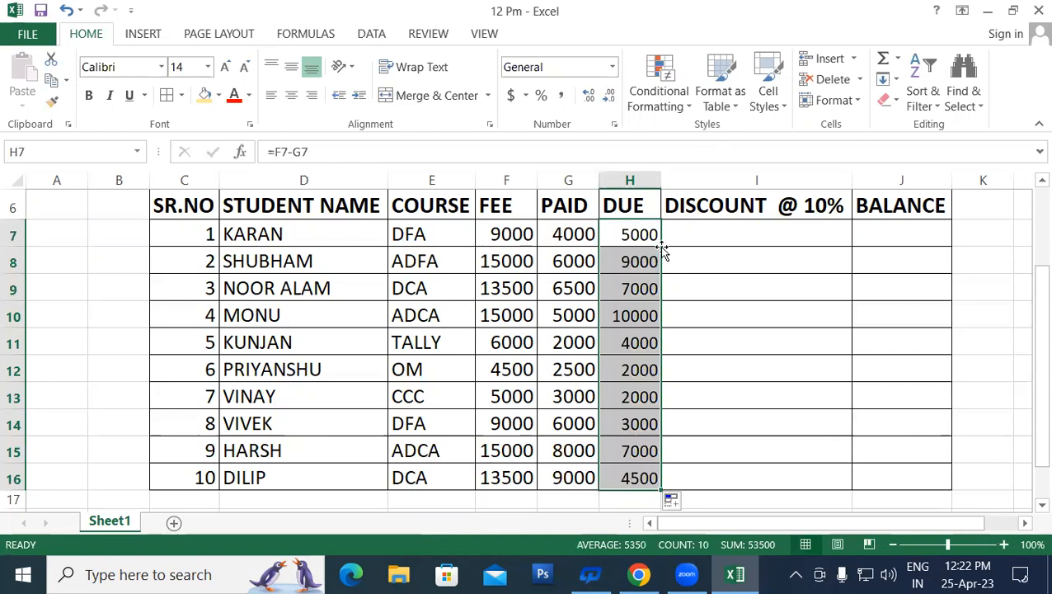
left_click(717, 234)
left_click_drag(1029, 331, 1029, 287)
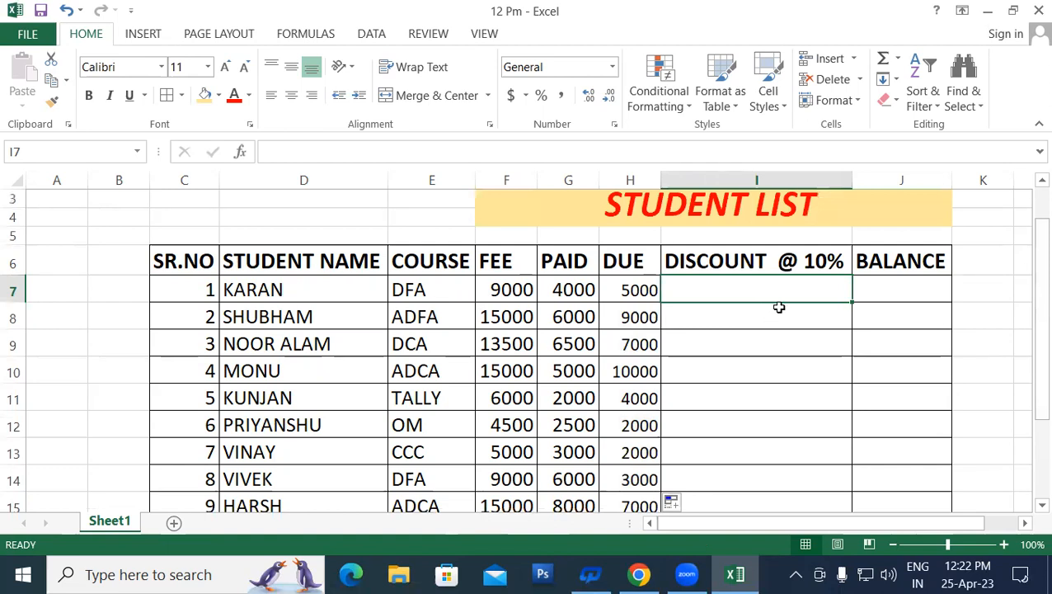
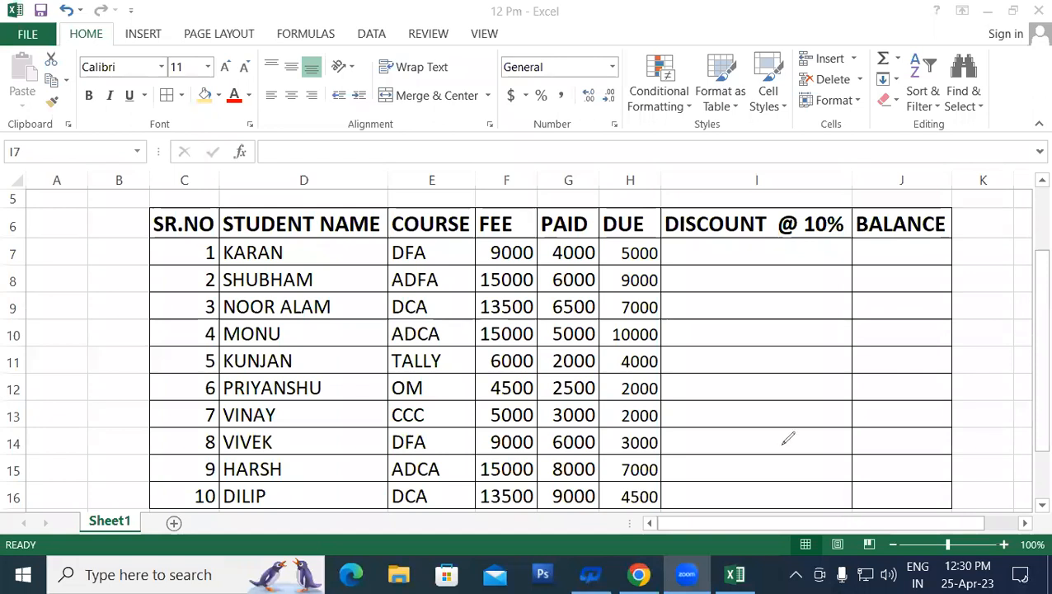
- Handwrite the discount formula "Amt X Rate / 100" as a screen annotation over the discount and balance columns
mouse_move(752, 367)
left_mouse_down()
mouse_move(754, 328)
mouse_move(751, 367)
mouse_move(768, 335)
mouse_move(814, 350)
mouse_move(783, 330)
left_mouse_up()
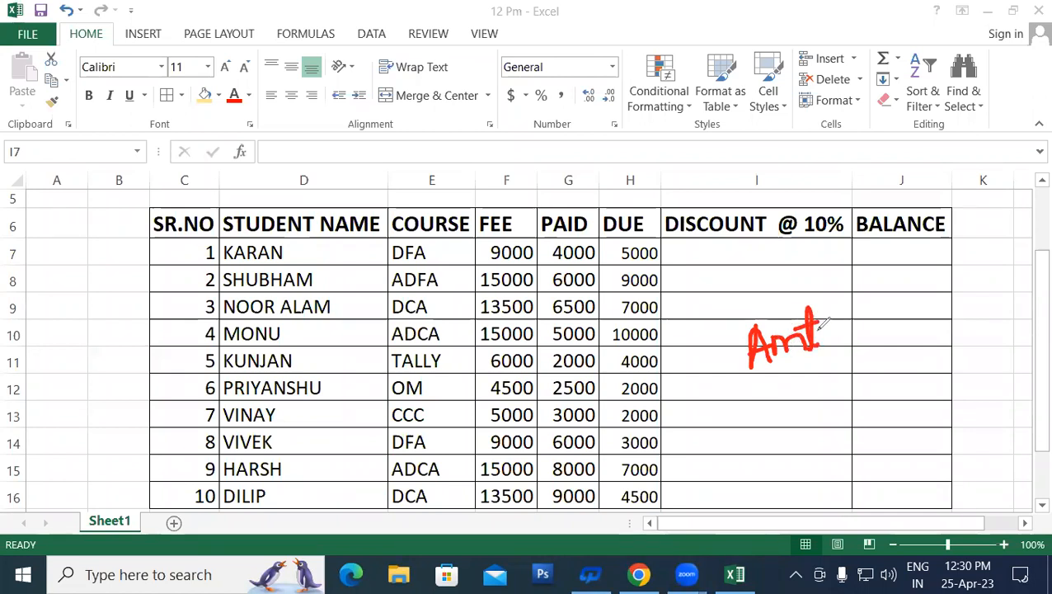
mouse_move(847, 293)
left_mouse_down()
mouse_move(829, 340)
mouse_move(839, 313)
mouse_move(854, 330)
left_mouse_up()
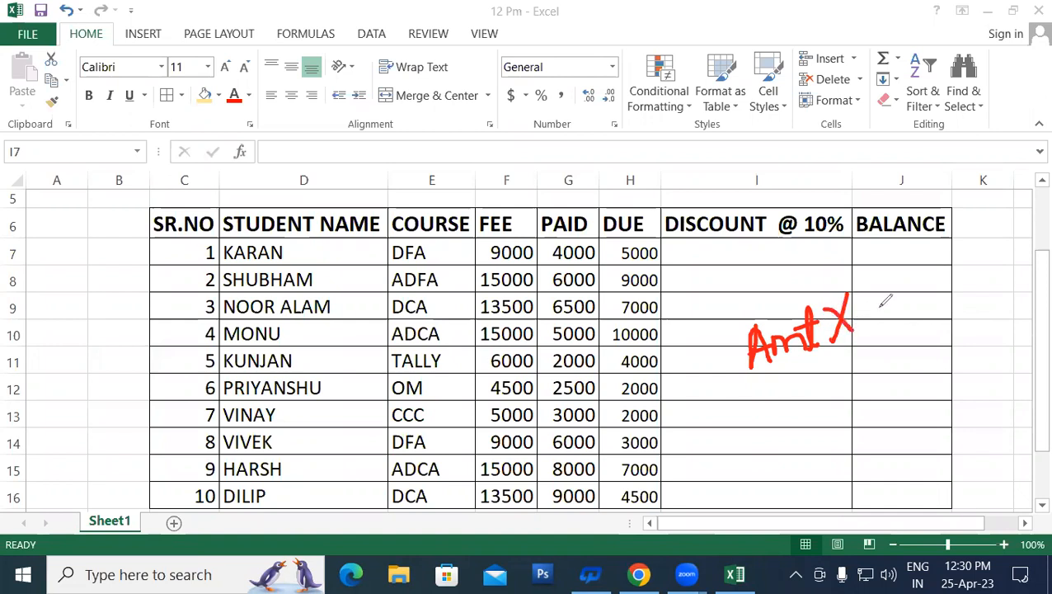
mouse_move(882, 285)
left_mouse_down()
mouse_move(883, 311)
mouse_move(882, 300)
mouse_move(898, 306)
left_mouse_up()
mouse_move(902, 285)
left_mouse_down()
mouse_move(897, 298)
mouse_move(927, 257)
mouse_move(925, 293)
mouse_move(956, 265)
mouse_move(966, 280)
left_mouse_up()
left_click_drag(768, 385, 976, 292)
left_click_drag(865, 354, 878, 382)
mouse_move(895, 350)
left_mouse_down()
mouse_move(887, 369)
mouse_move(898, 349)
mouse_move(941, 338)
mouse_move(915, 331)
left_mouse_up()
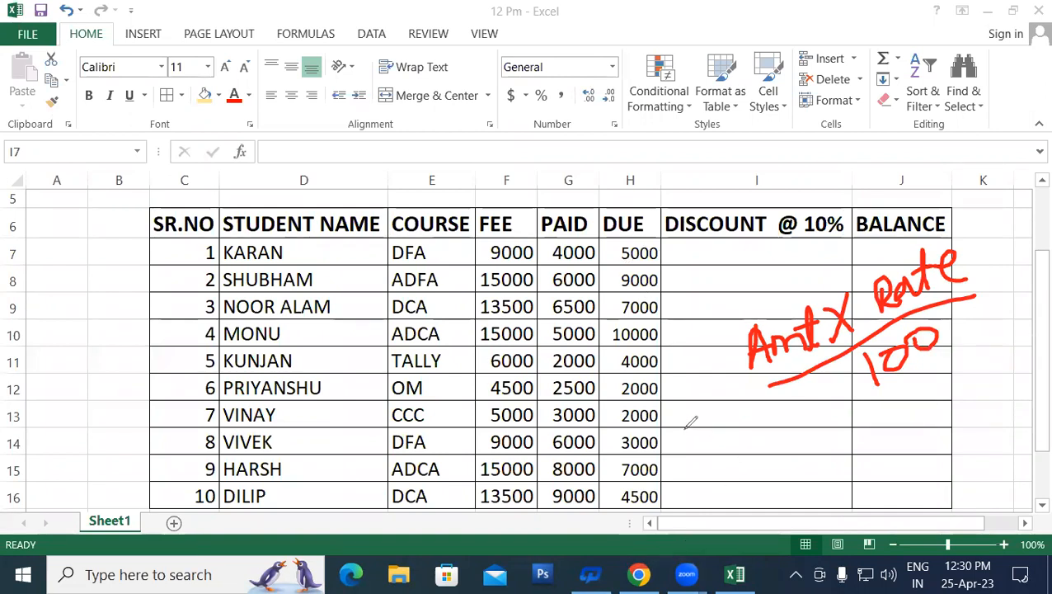
- Handwrite the worked example 5000 X 10 / 100 = 500 beneath the annotated discount formula
mouse_move(686, 412)
left_mouse_down()
mouse_move(710, 410)
mouse_move(683, 426)
mouse_move(711, 442)
mouse_move(739, 428)
mouse_move(767, 435)
mouse_move(767, 422)
mouse_move(795, 412)
mouse_move(778, 415)
left_mouse_up()
mouse_move(844, 402)
left_mouse_down()
mouse_move(832, 431)
mouse_move(855, 431)
left_mouse_up()
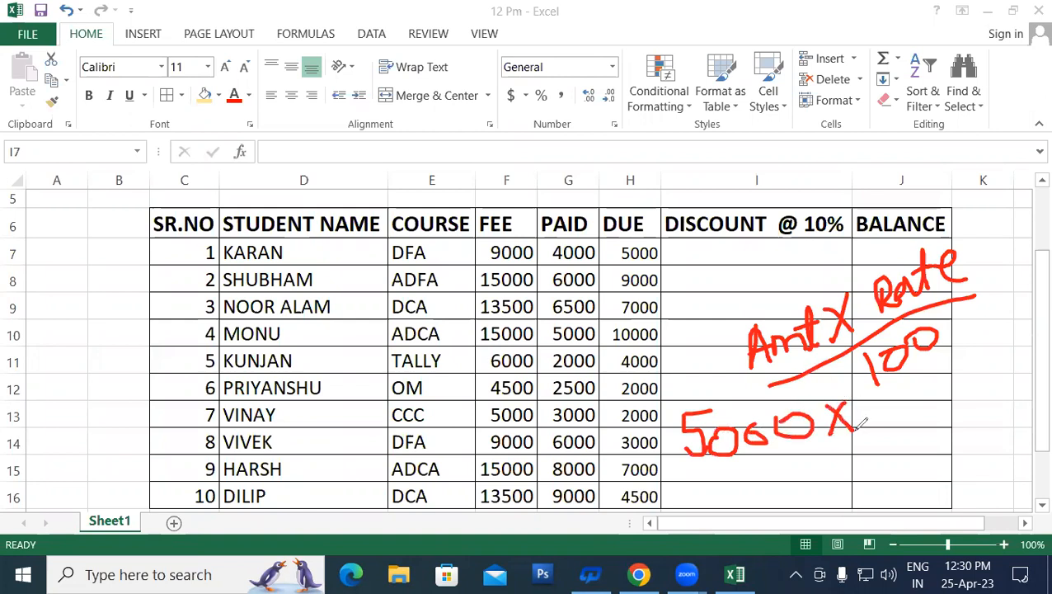
mouse_move(869, 395)
left_mouse_down()
mouse_move(867, 425)
mouse_move(885, 403)
left_mouse_up()
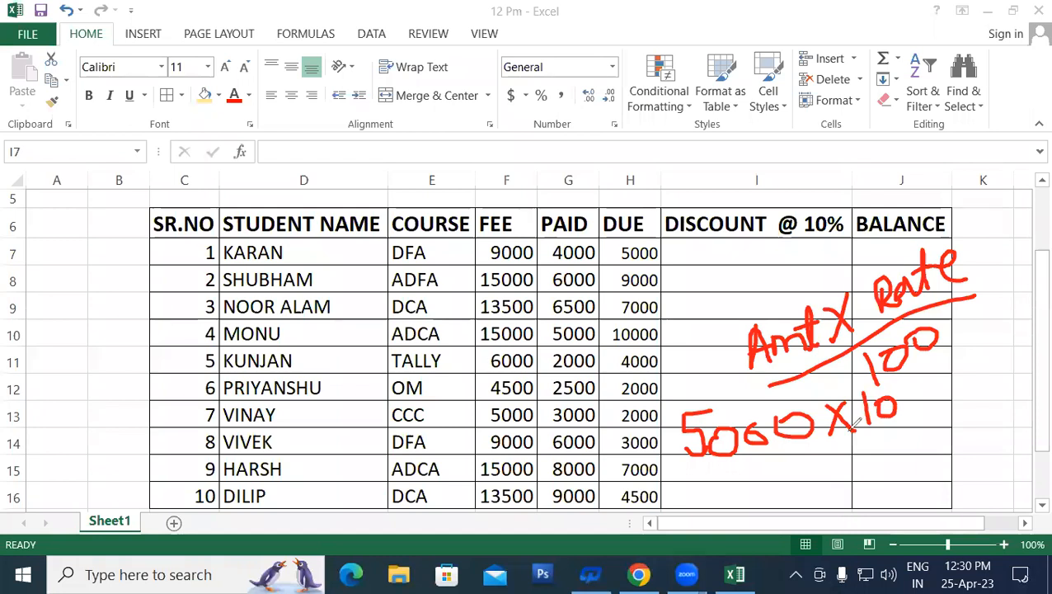
left_click_drag(713, 489, 917, 437)
mouse_move(809, 479)
left_mouse_down()
mouse_move(808, 500)
mouse_move(835, 478)
mouse_move(887, 496)
left_mouse_up()
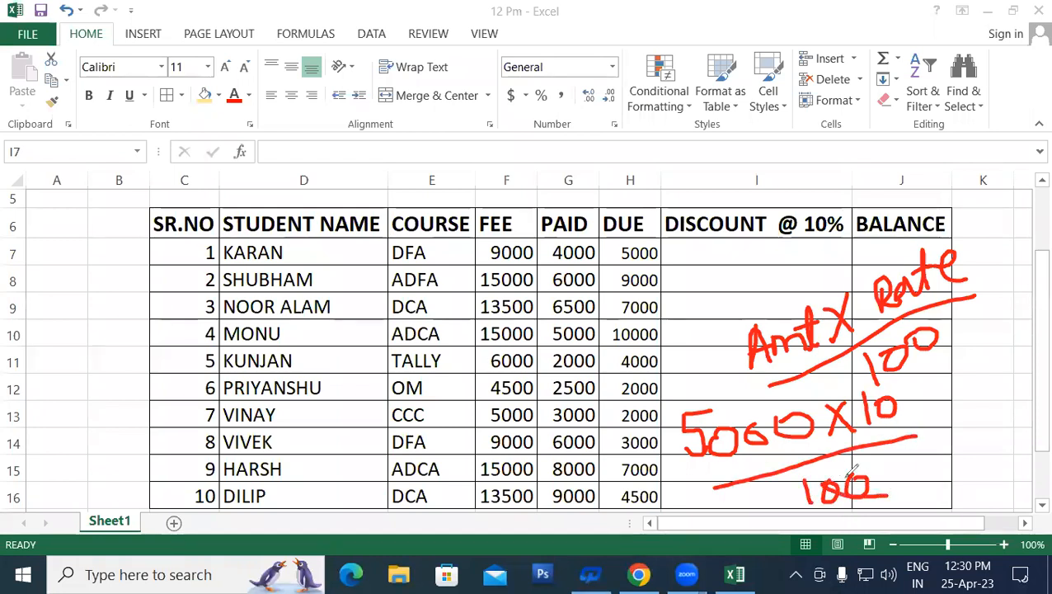
left_click_drag(749, 439, 816, 411)
mouse_move(714, 414)
left_mouse_down()
mouse_move(730, 387)
mouse_move(884, 394)
left_mouse_up()
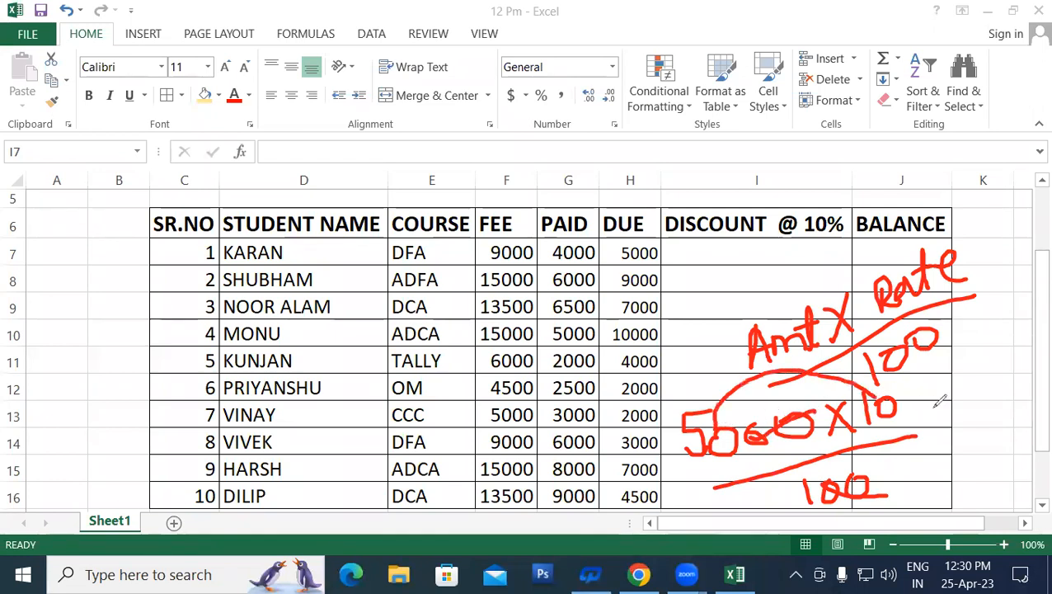
left_click_drag(946, 385, 956, 377)
left_click_drag(934, 416, 956, 402)
mouse_move(971, 361)
left_mouse_down()
mouse_move(973, 386)
mouse_move(986, 355)
mouse_move(1018, 350)
left_mouse_up()
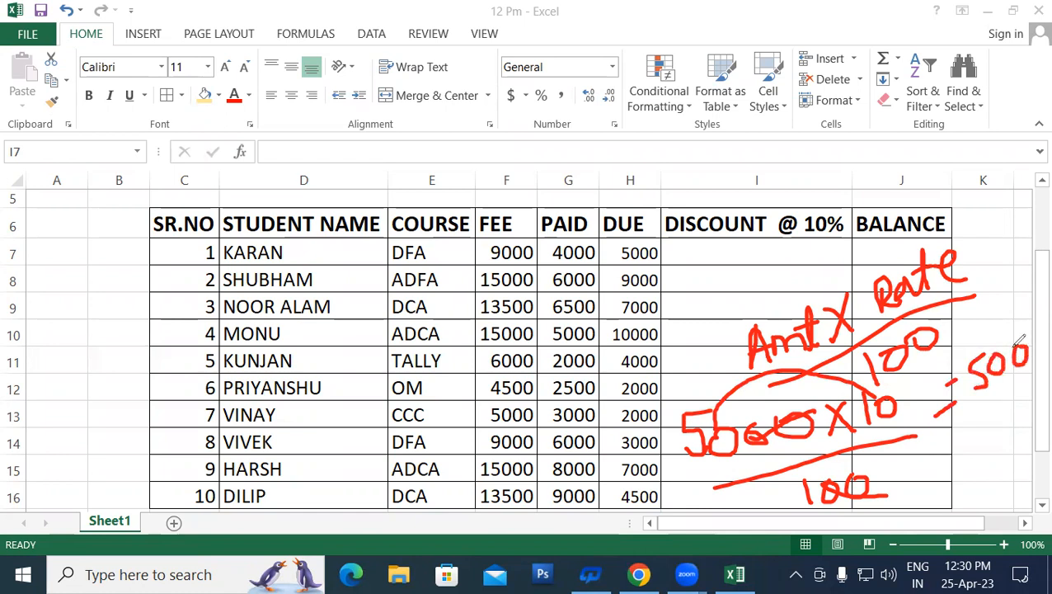
- Mark the first student's name and due amount with the annotation pen, and erase all the screen drawings
left_click_drag(320, 257, 365, 223)
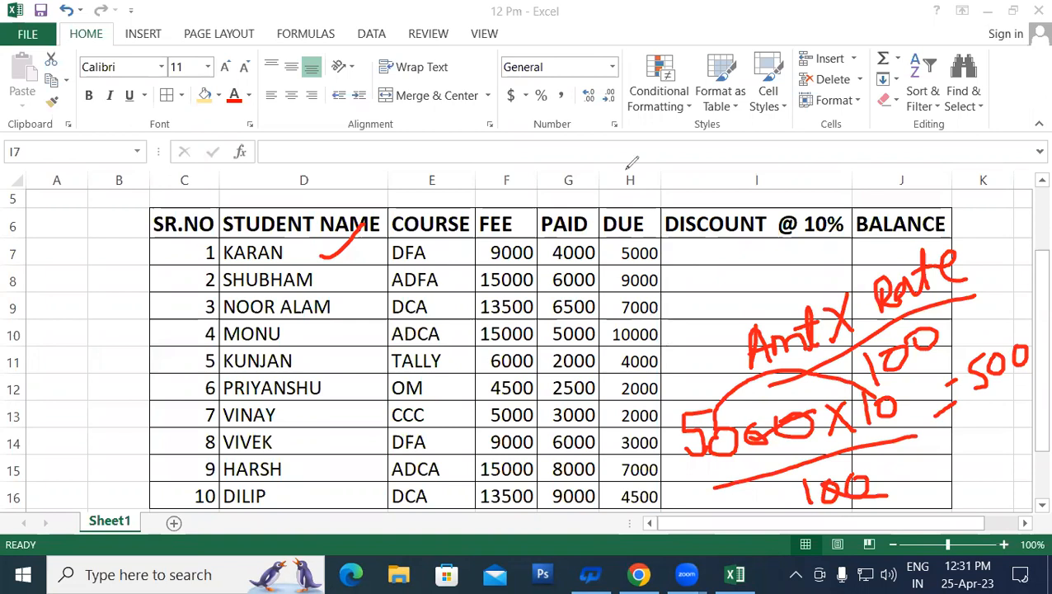
left_click_drag(630, 260, 673, 251)
key("e")
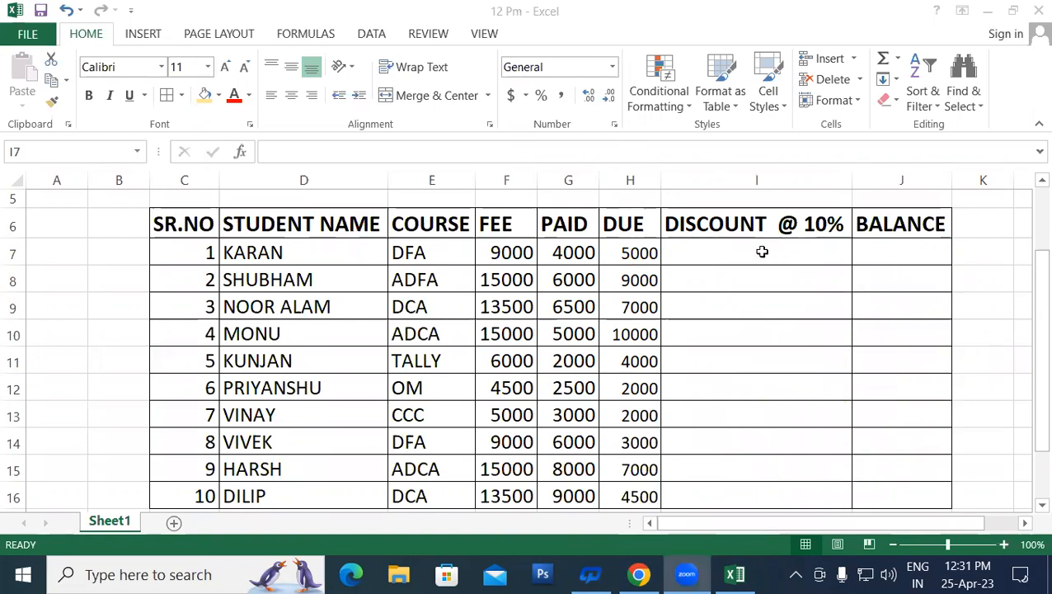
key("Escape")
- Enter the formula =H7*10/100 in the first discount cell, I7
type("=")
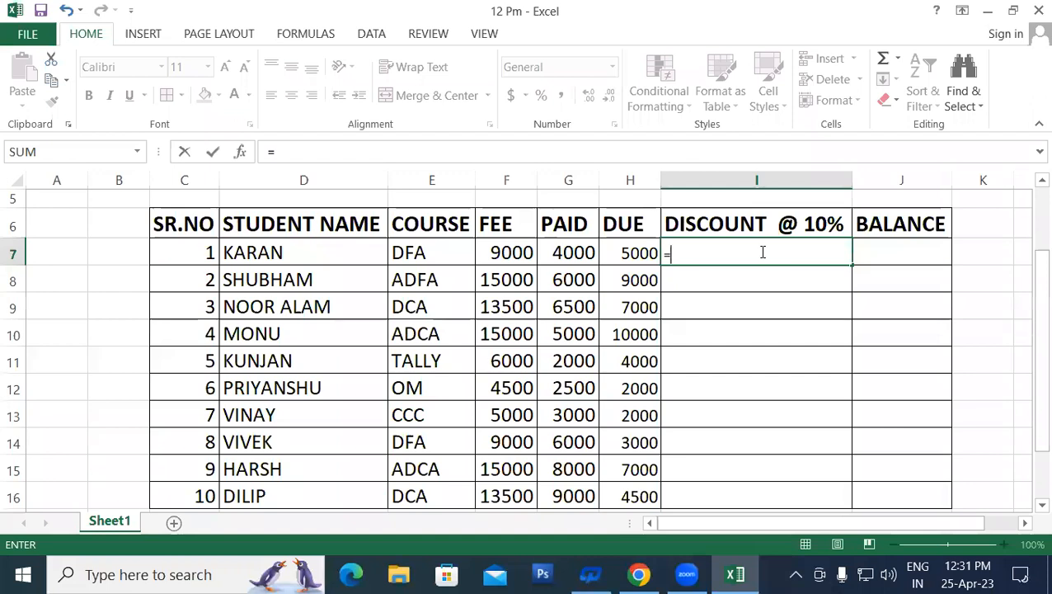
left_click(623, 252)
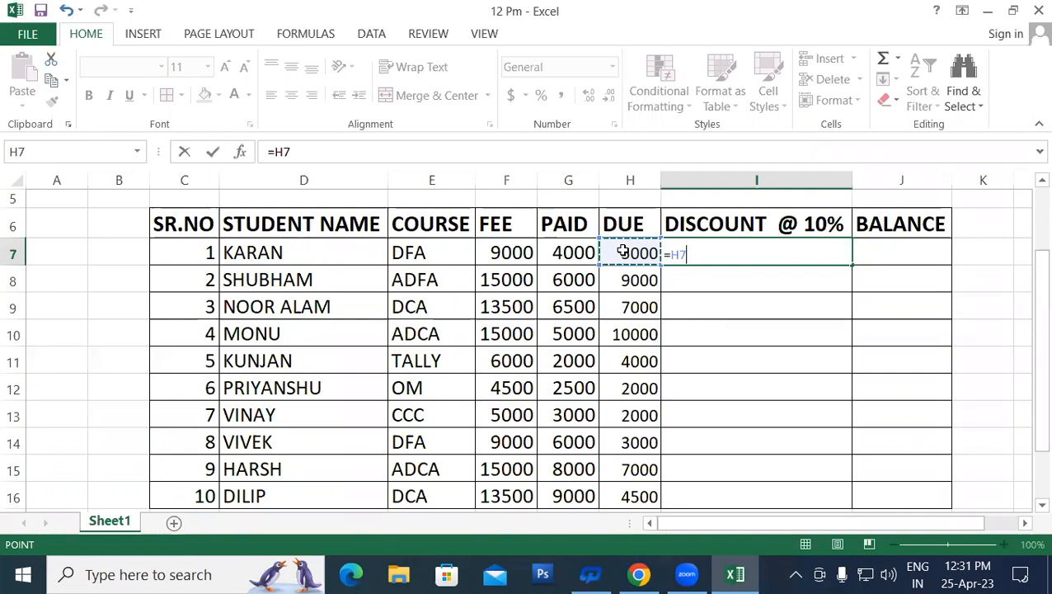
type("*")
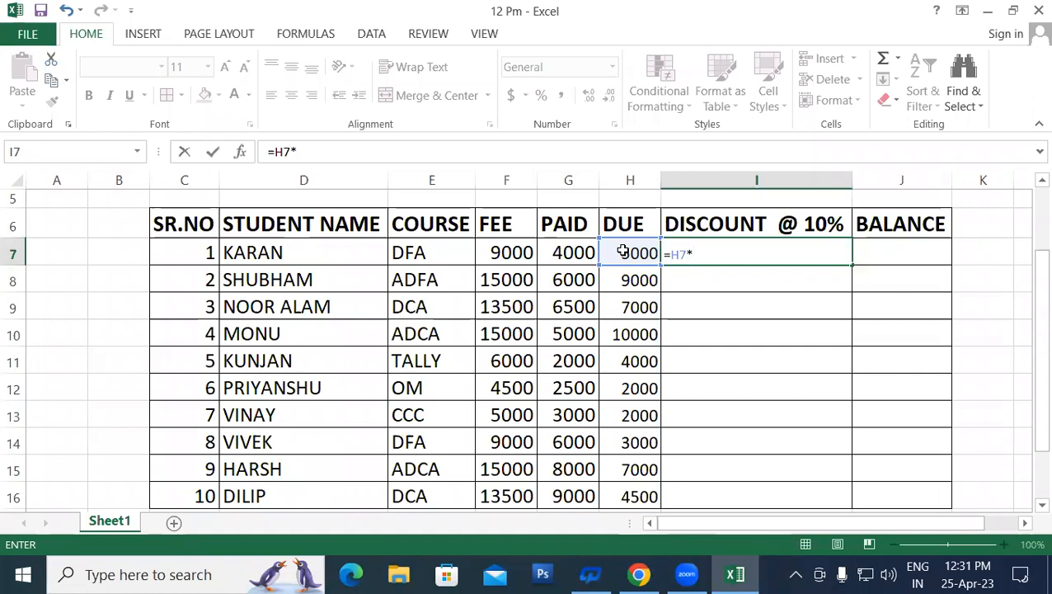
type("10")
type("/100")
key("Return")
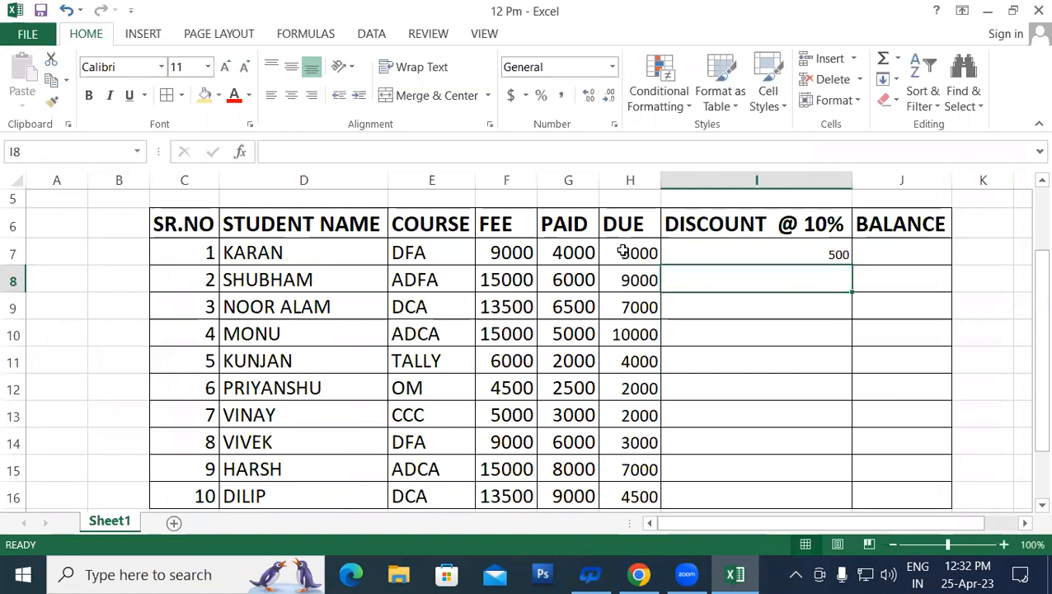
- Set the font size of discount cell I7 to 14 and fill its formula down to I16
left_click(778, 245)
left_click(225, 66)
left_click(225, 66)
double_click(850, 255)
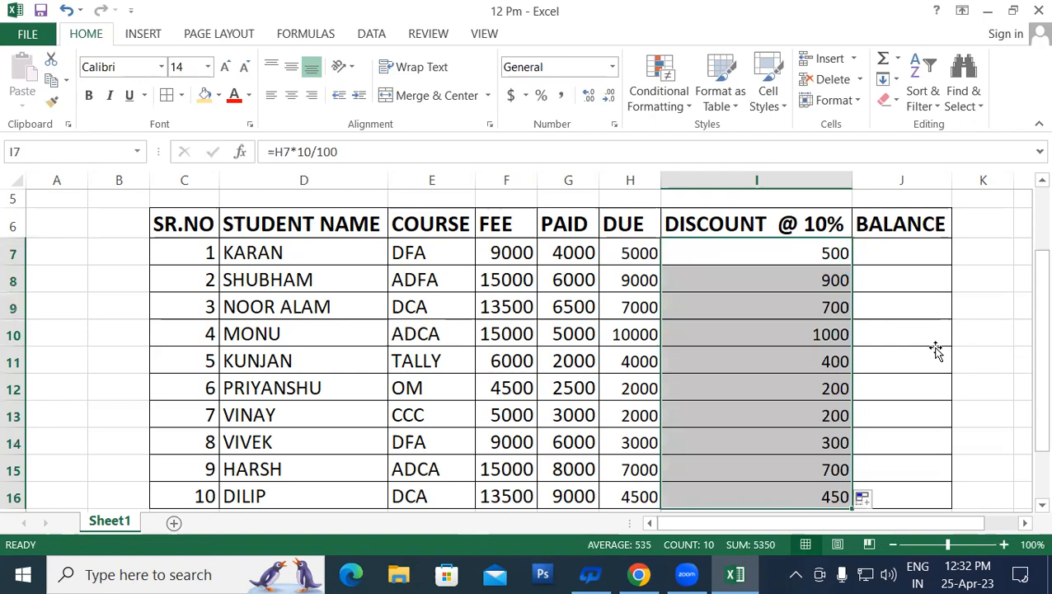
left_click(936, 350)
- Enter the formula =H7-I7 in the first balance cell, J7
left_click(882, 252)
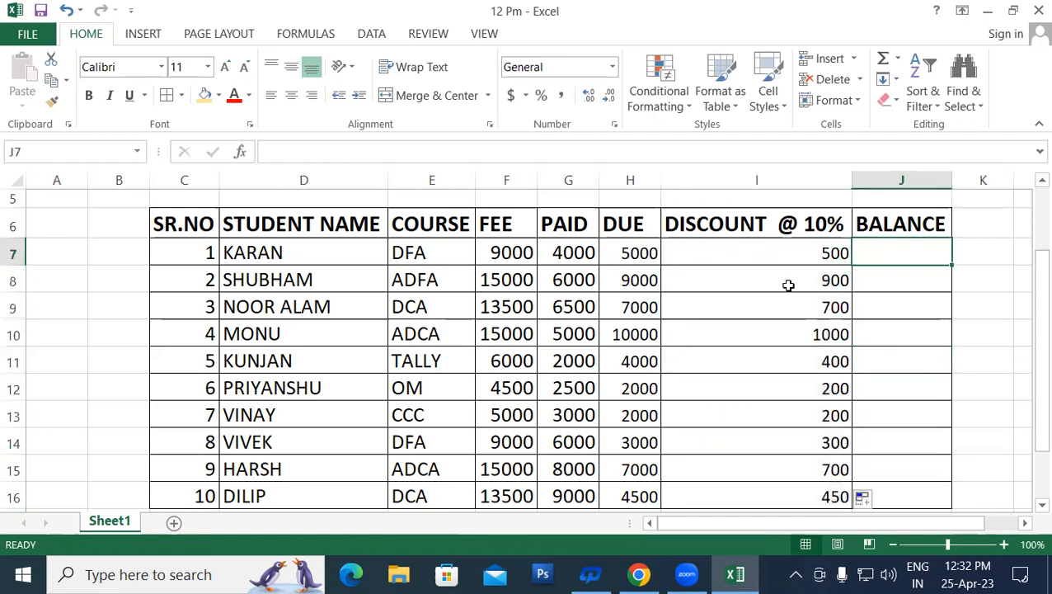
type("=")
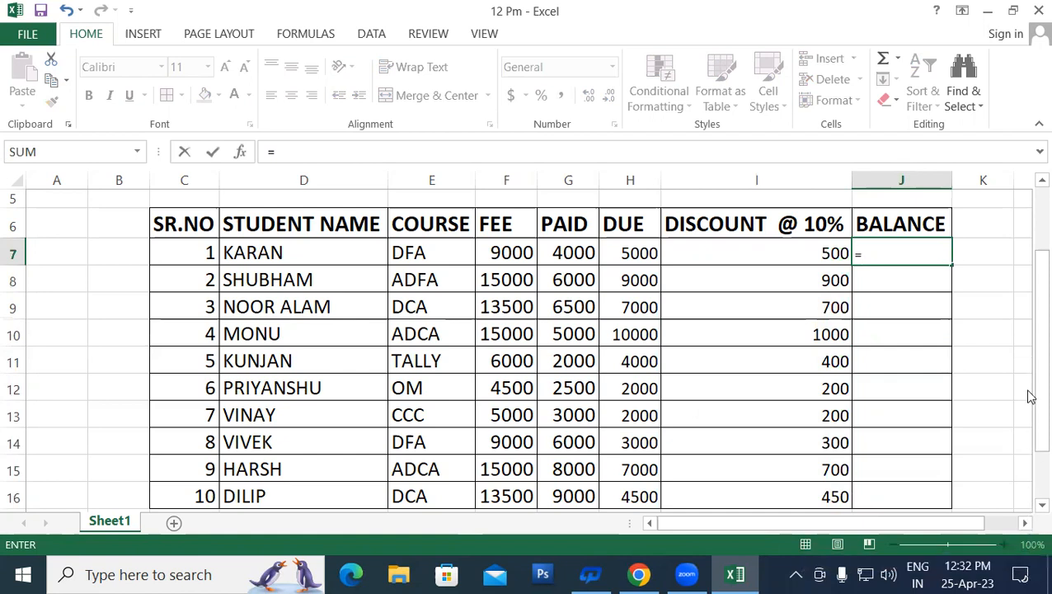
left_click(626, 258)
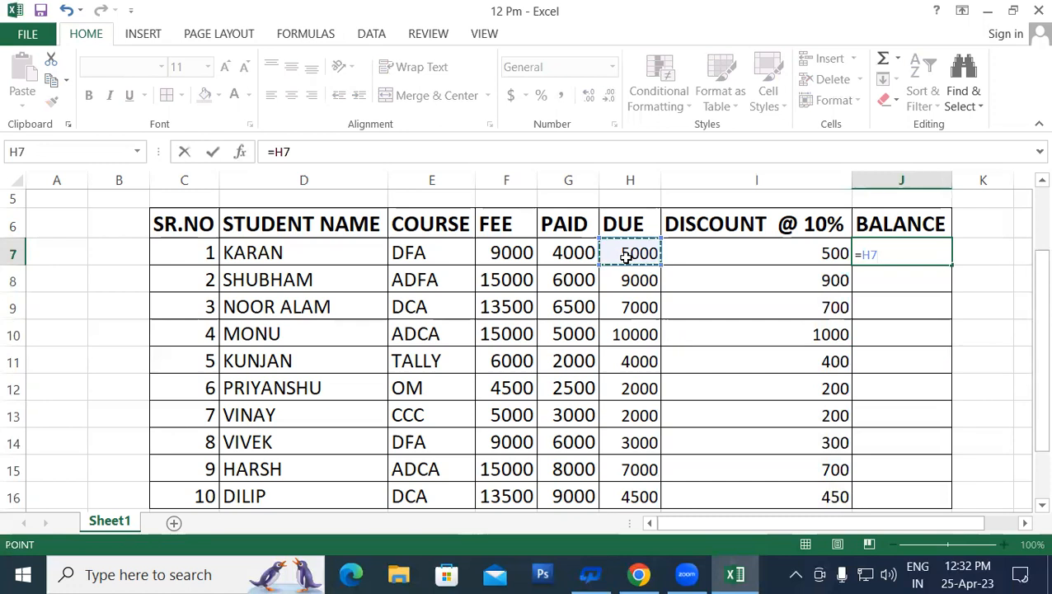
type("-")
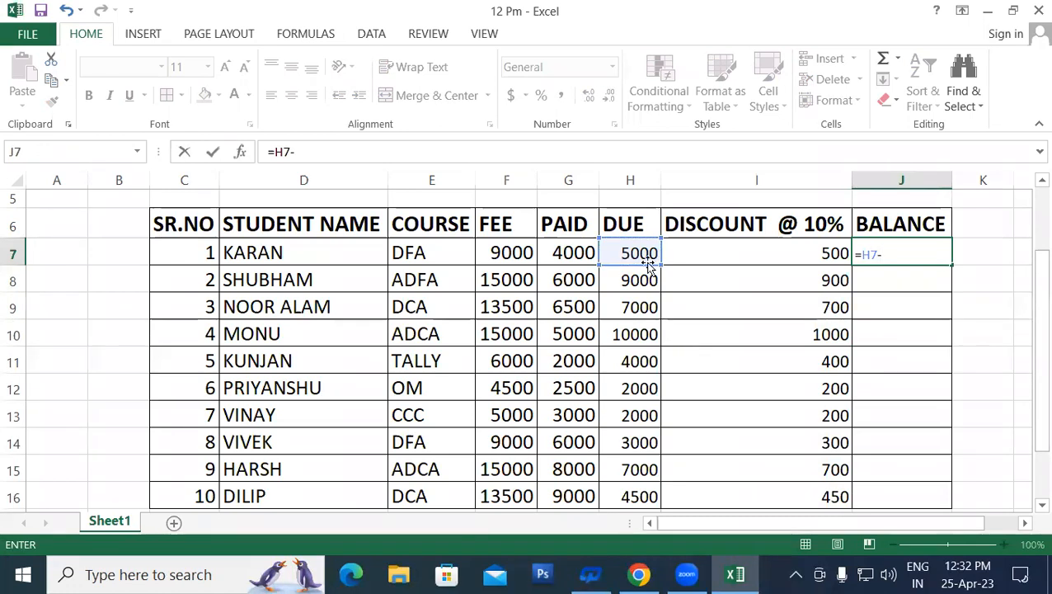
left_click(717, 254)
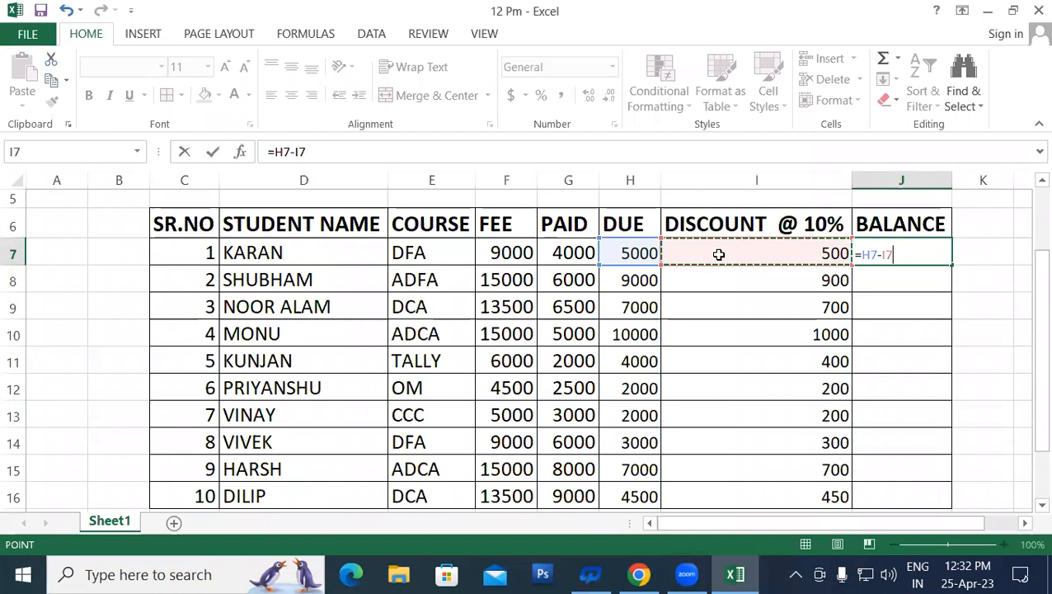
key("Return")
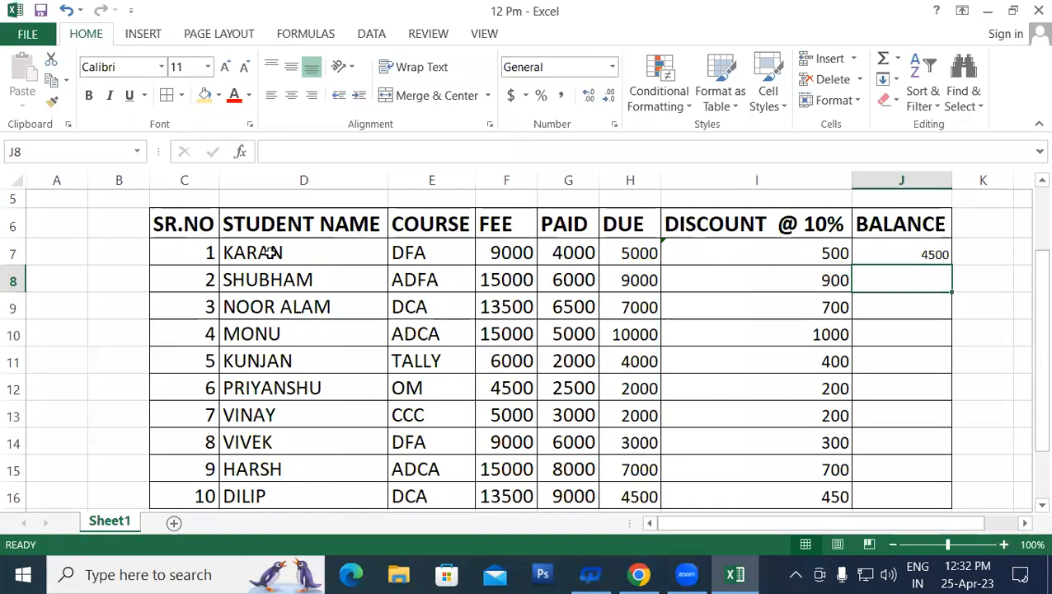
- Fill the balance formula from J7 down to J16 and set the filled cells' font size to 16
left_click(916, 247)
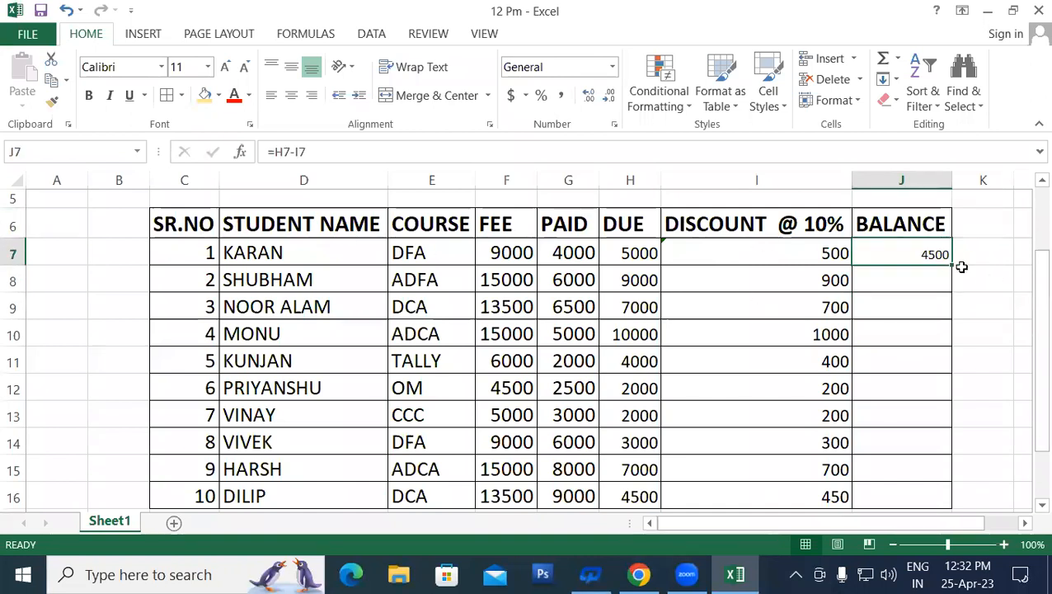
double_click(951, 265)
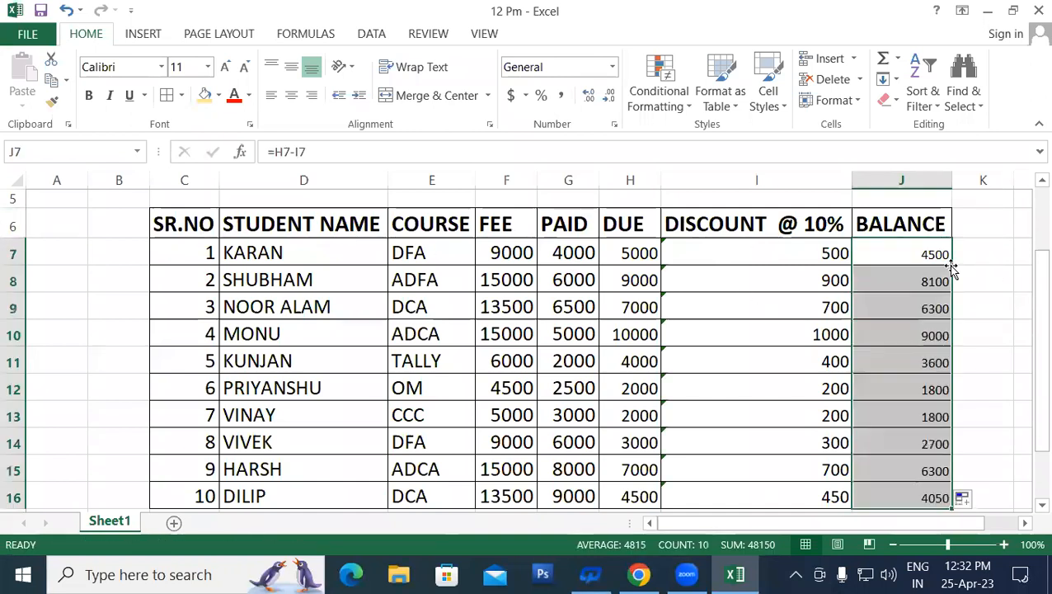
left_click(224, 66)
left_click(225, 66)
left_click(224, 67)
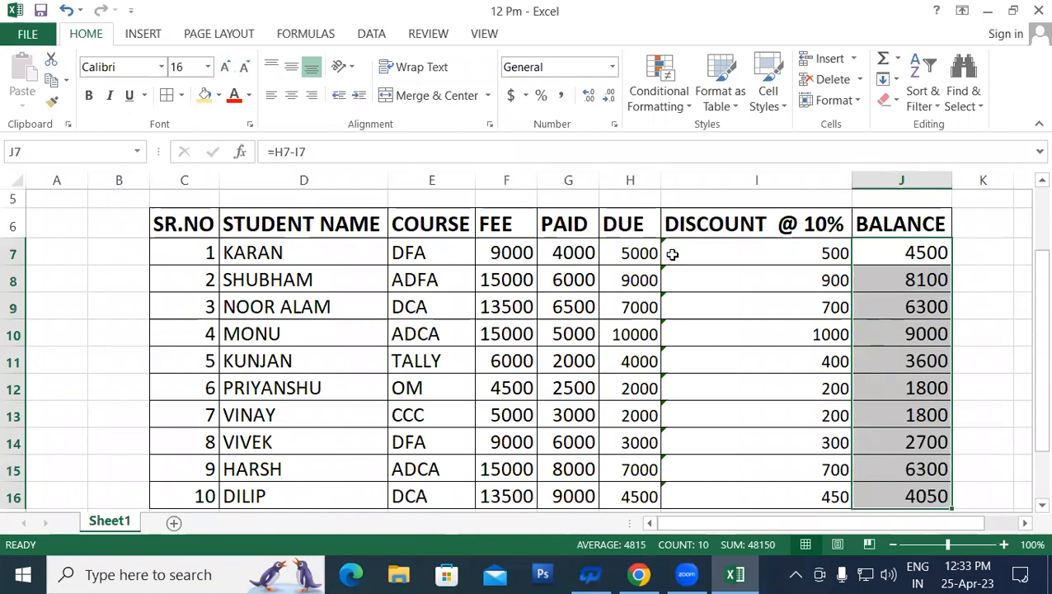
- Ignore the inconsistent-formula error for all discount cells in I7:I16
scroll(1028, 279, "down", 1)
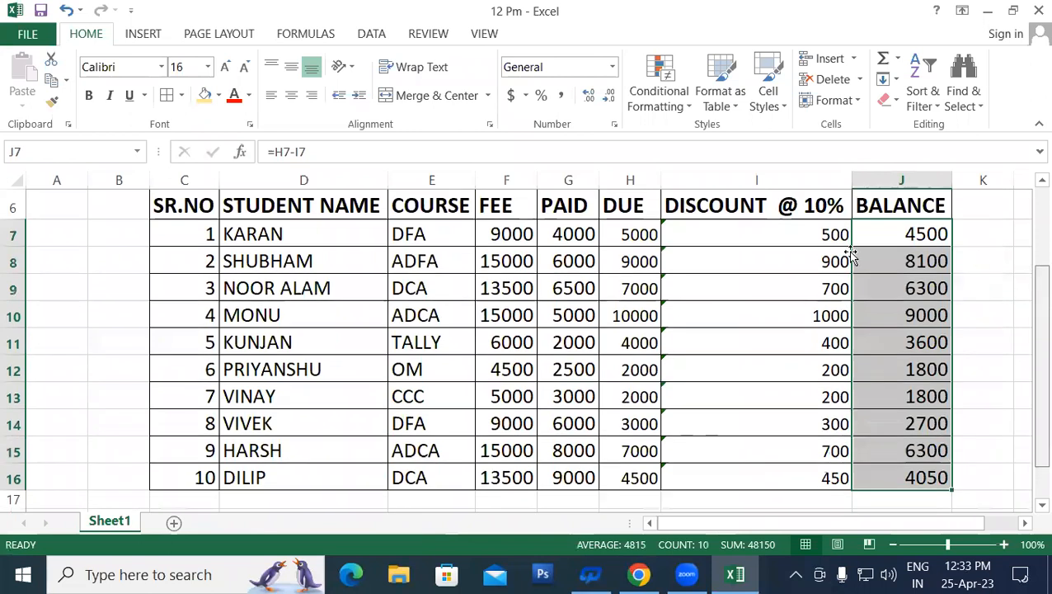
left_click(710, 234)
left_click_drag(707, 285, 709, 477)
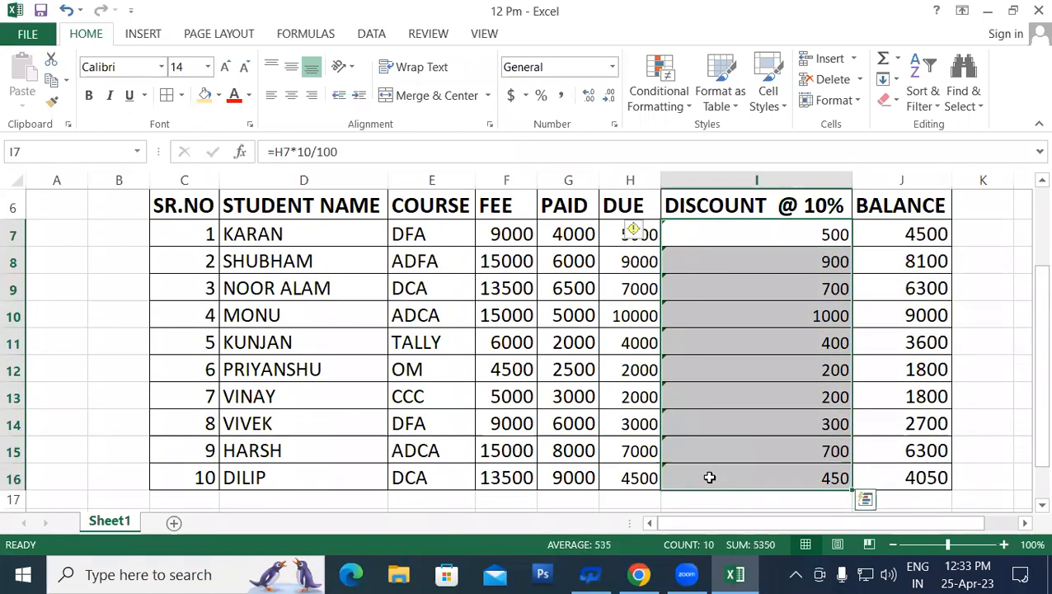
mouse_move(638, 237)
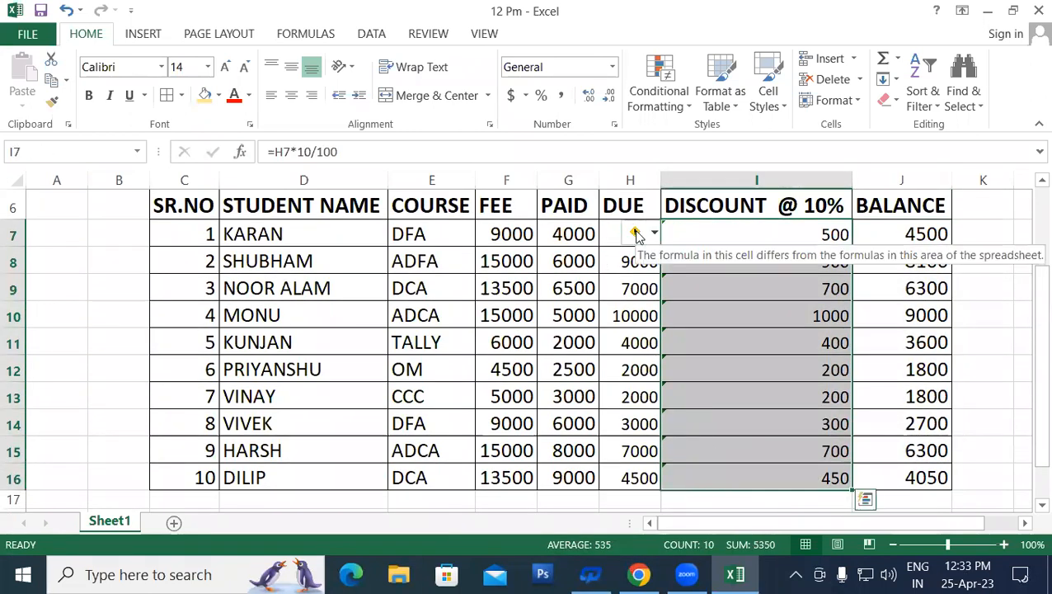
left_click(638, 237)
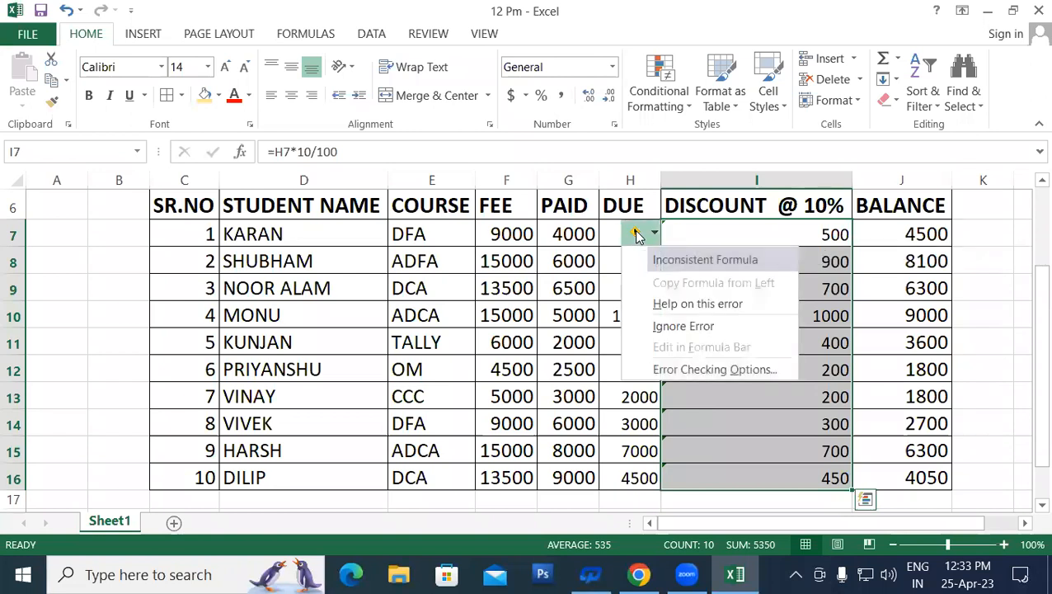
left_click(683, 327)
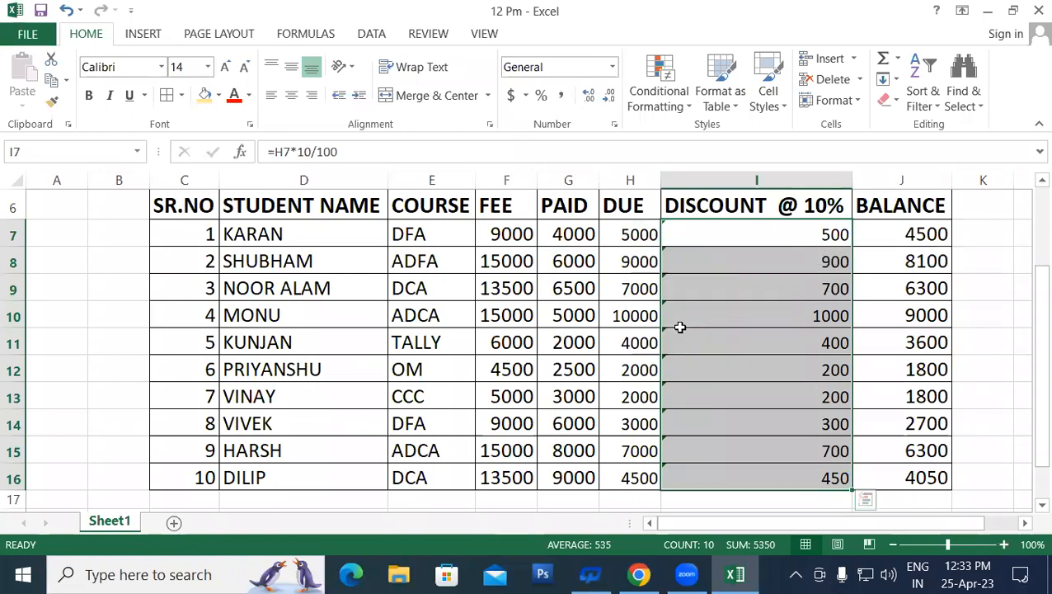
left_click(606, 373)
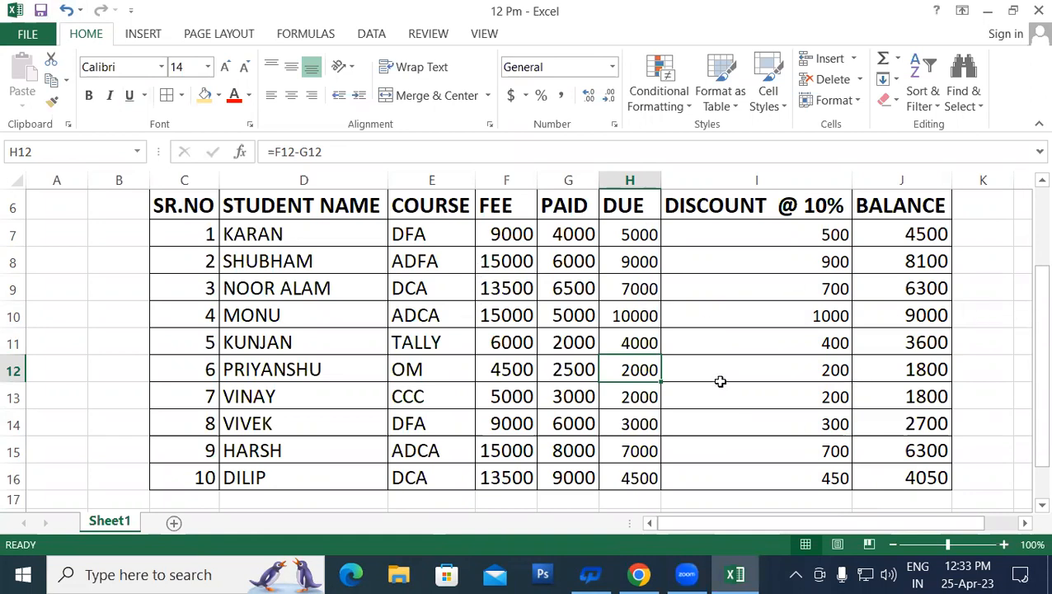
- Review the student list's headings from SR.NO to BALANCE, plus the first student's due and paid cells
left_click_drag(1037, 399, 1037, 328)
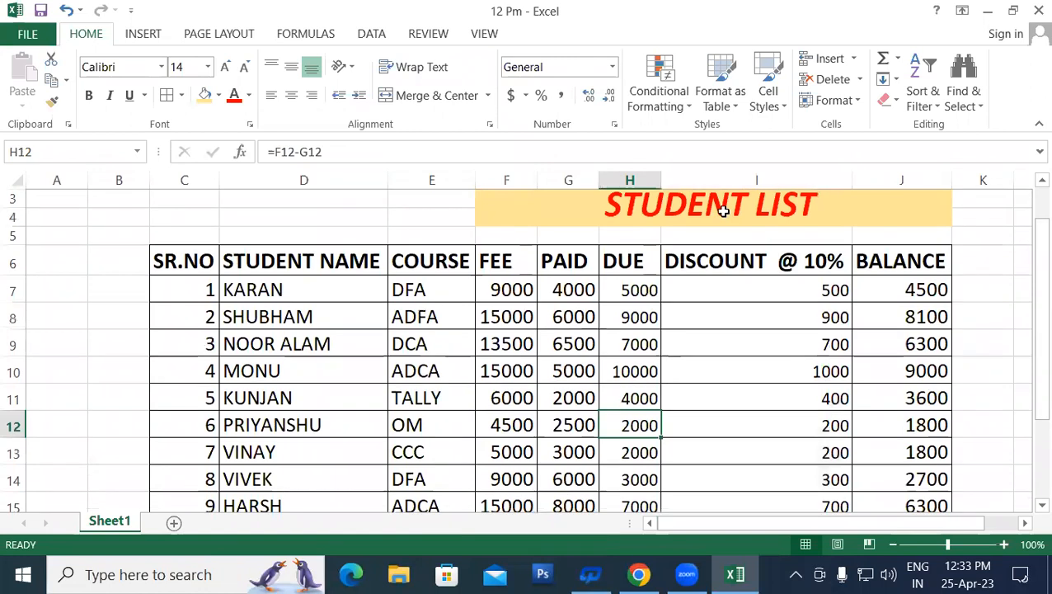
left_click(183, 261)
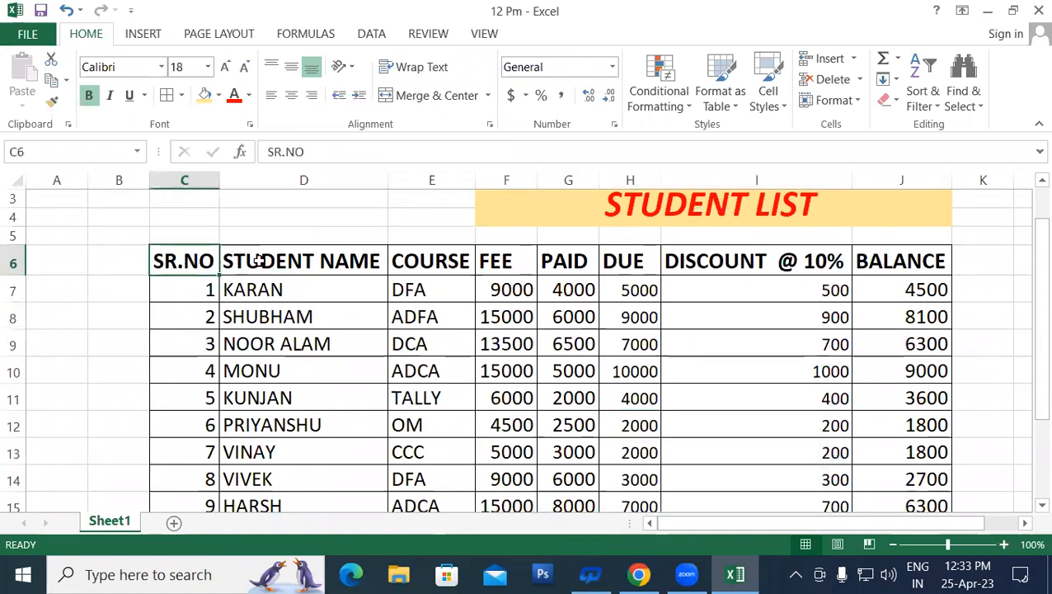
left_click(296, 250)
left_click(401, 259)
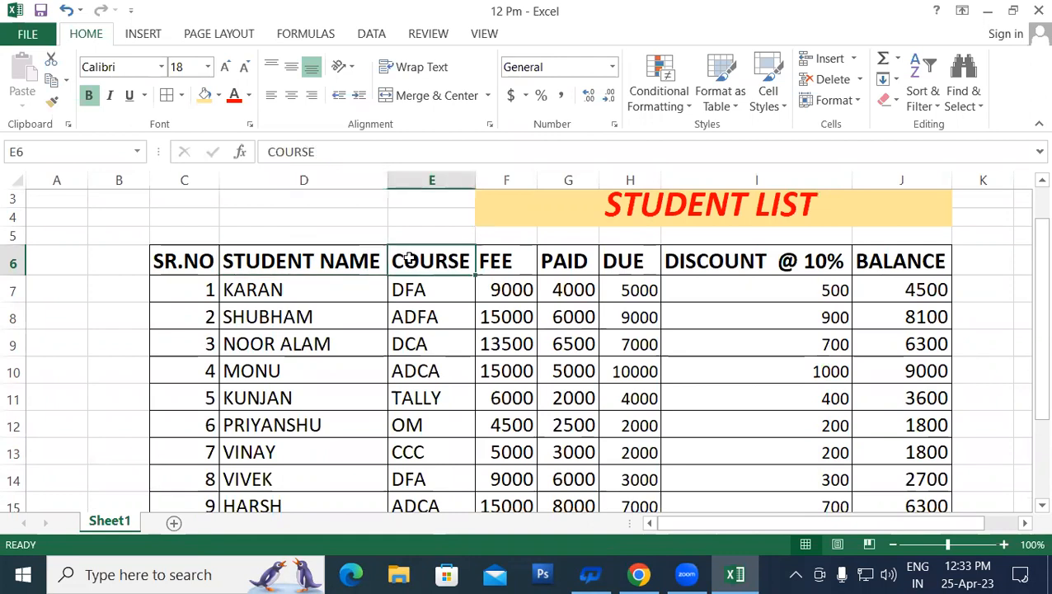
left_click(491, 262)
left_click(563, 260)
left_click(633, 261)
left_click(716, 259)
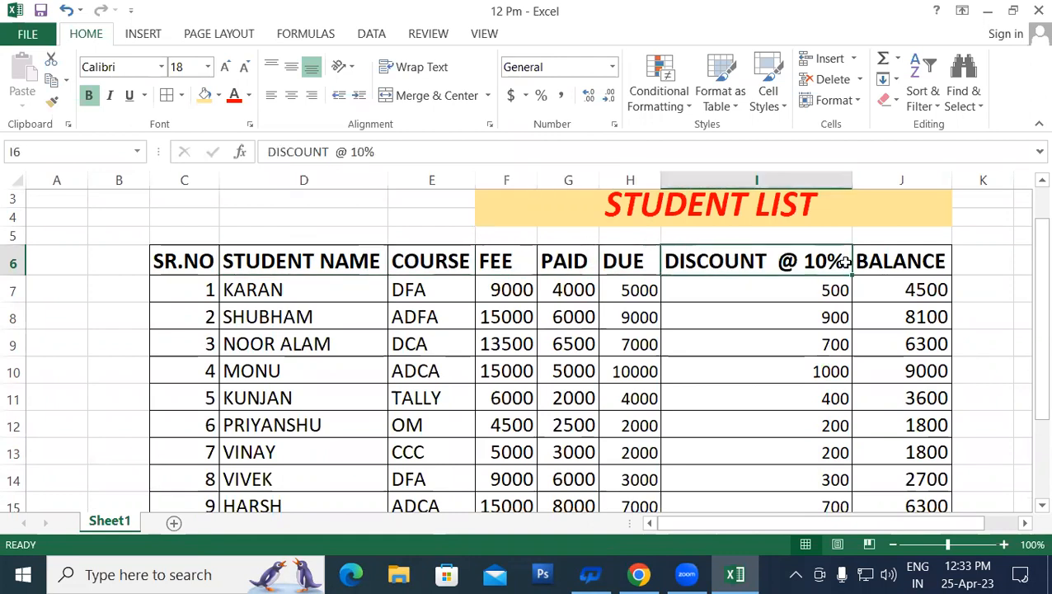
left_click(882, 259)
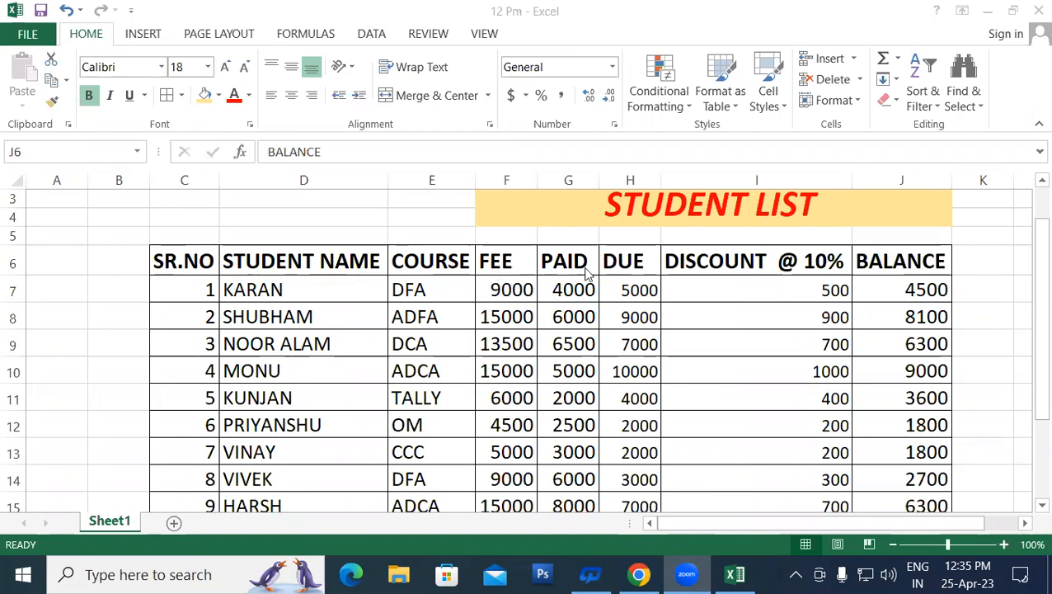
left_click(620, 283)
left_click(620, 282)
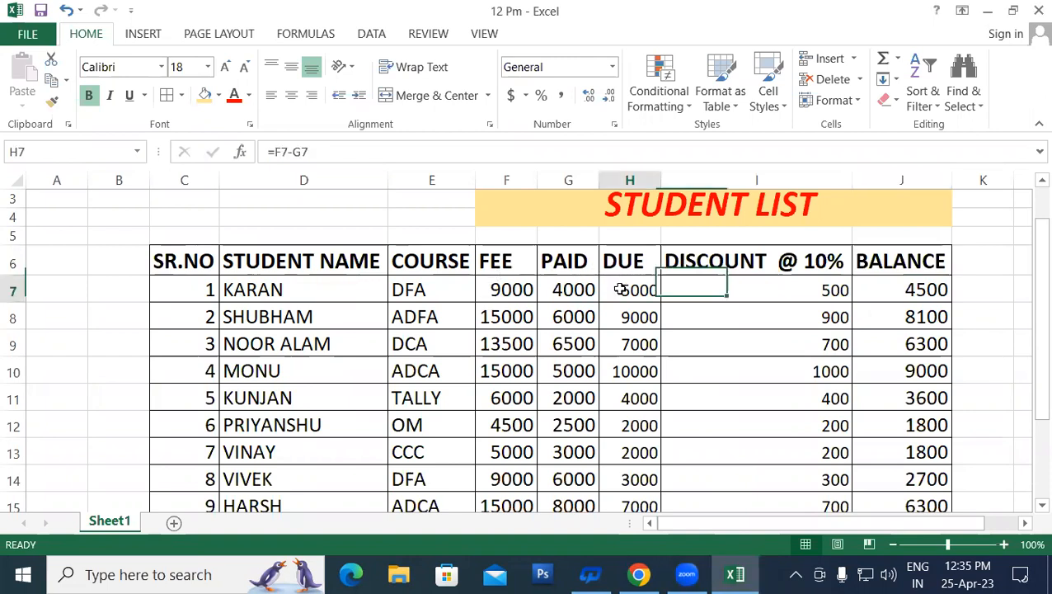
left_click(567, 291)
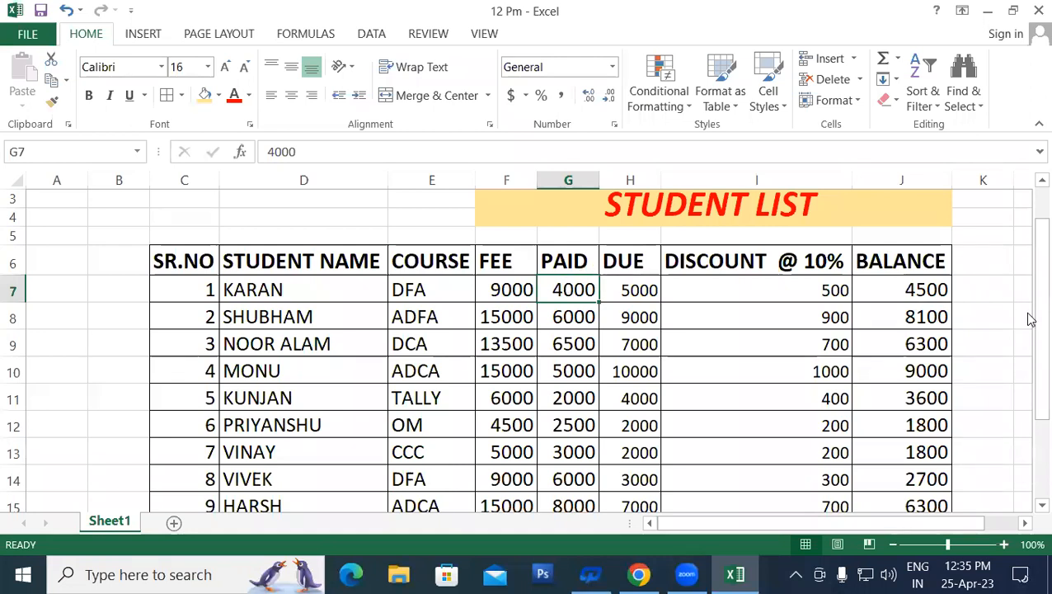
- Move the active cell to J29, bringing the empty rows beneath the student table into view
left_click_drag(1030, 329, 1029, 482)
left_click(939, 476)
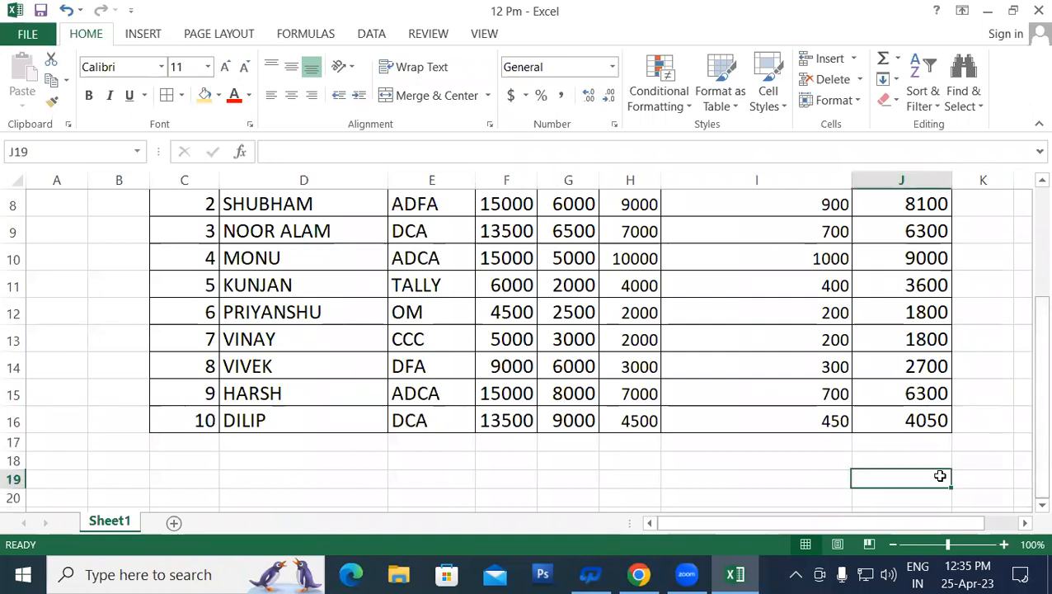
key("Down")
key("Down")
key("Down")
key("Down")
key("Down")
key("Down")
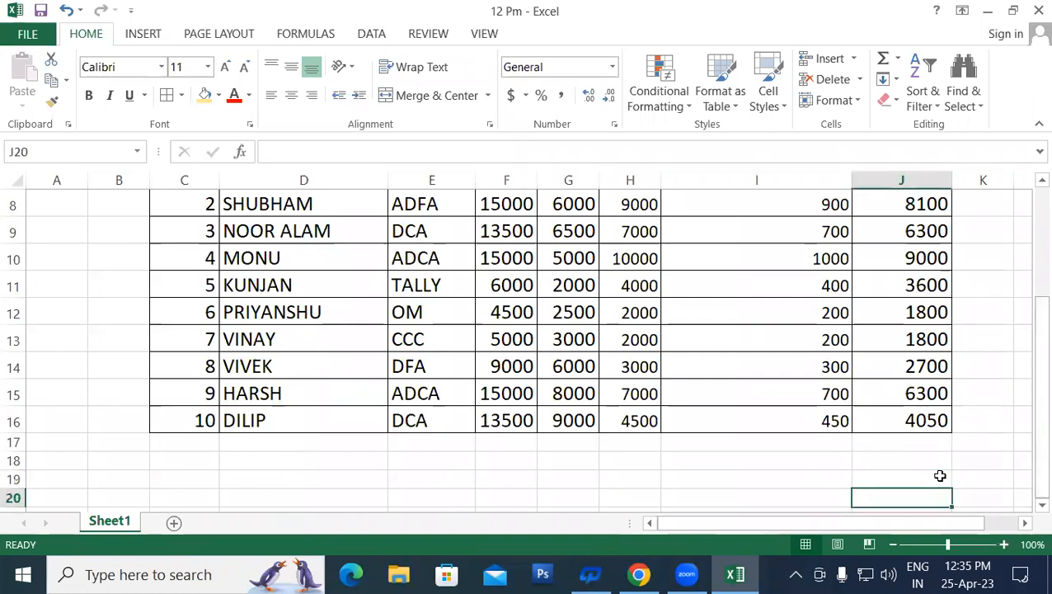
key("Down")
key("Down")
key("Down")
key("Down")
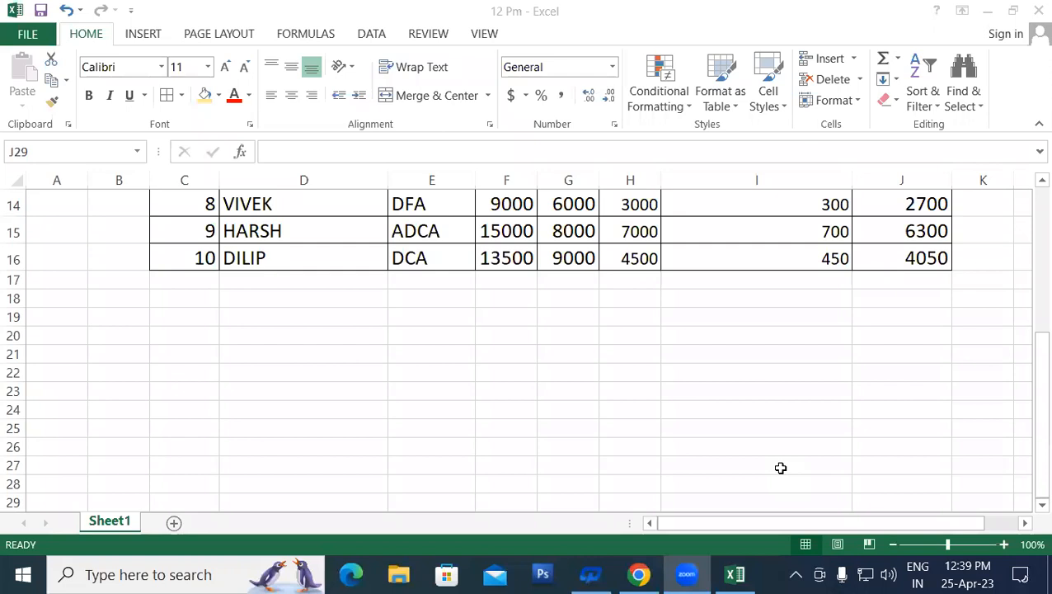
- Handwrite the due formula note "Due = Select Fee - Select Paid" as a screen annotation in the empty area beneath the table
mouse_move(238, 298)
left_mouse_down()
mouse_move(239, 314)
mouse_move(247, 311)
mouse_move(236, 314)
mouse_move(294, 313)
left_mouse_up()
mouse_move(300, 301)
left_mouse_down()
mouse_move(319, 284)
mouse_move(309, 314)
mouse_move(318, 310)
left_mouse_up()
mouse_move(237, 340)
left_mouse_down()
mouse_move(287, 329)
mouse_move(286, 340)
left_mouse_up()
mouse_move(389, 327)
left_mouse_down()
mouse_move(369, 337)
mouse_move(368, 357)
mouse_move(412, 357)
left_mouse_up()
mouse_move(435, 305)
left_mouse_down()
mouse_move(432, 358)
mouse_move(458, 356)
mouse_move(485, 312)
mouse_move(496, 355)
left_mouse_up()
mouse_move(460, 323)
left_mouse_down()
mouse_move(500, 313)
mouse_move(516, 345)
left_mouse_up()
mouse_move(516, 312)
left_mouse_down()
mouse_move(542, 309)
mouse_move(538, 327)
mouse_move(567, 341)
mouse_move(673, 315)
mouse_move(694, 338)
left_mouse_up()
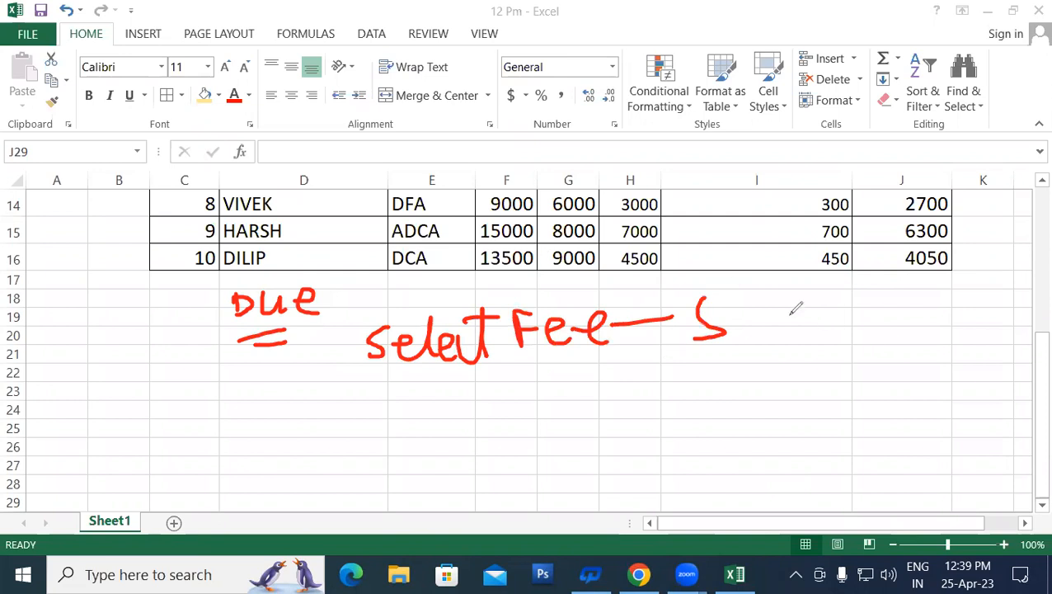
left_click_drag(738, 311, 760, 334)
mouse_move(763, 333)
left_mouse_down()
mouse_move(794, 308)
mouse_move(800, 330)
mouse_move(826, 335)
mouse_move(831, 350)
left_mouse_up()
mouse_move(833, 299)
left_mouse_down()
mouse_move(828, 328)
mouse_move(870, 297)
mouse_move(874, 353)
left_mouse_up()
left_click_drag(858, 285, 856, 327)
mouse_move(861, 287)
left_mouse_down()
mouse_move(876, 313)
mouse_move(915, 331)
left_mouse_up()
mouse_move(937, 296)
left_mouse_down()
mouse_move(933, 322)
mouse_move(930, 310)
mouse_move(941, 326)
left_mouse_up()
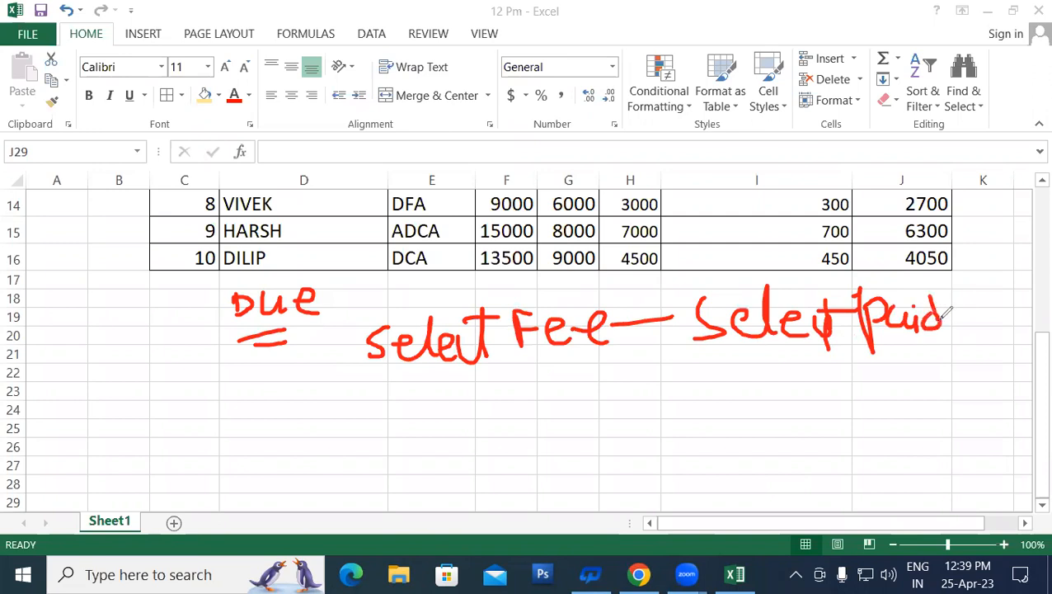
- Handwrite the discount formula note "Dis = Select due Amt * 10 / 100" beneath the annotated due formula
mouse_move(229, 376)
left_mouse_down()
mouse_move(231, 409)
mouse_move(298, 400)
mouse_move(293, 414)
left_mouse_up()
left_click(284, 380)
left_click_drag(402, 411, 442, 410)
left_click_drag(422, 432, 450, 430)
mouse_move(488, 401)
left_mouse_down()
mouse_move(489, 416)
mouse_move(459, 429)
mouse_move(544, 426)
mouse_move(565, 406)
mouse_move(579, 424)
left_mouse_up()
mouse_move(614, 381)
left_mouse_down()
mouse_move(609, 422)
mouse_move(620, 393)
mouse_move(681, 405)
mouse_move(725, 395)
mouse_move(748, 370)
mouse_move(772, 404)
mouse_move(797, 379)
mouse_move(801, 401)
mouse_move(813, 381)
mouse_move(866, 378)
left_mouse_up()
left_click(851, 367)
mouse_move(849, 366)
left_mouse_down()
mouse_move(851, 394)
mouse_move(865, 394)
mouse_move(834, 392)
left_mouse_up()
mouse_move(890, 364)
left_mouse_down()
mouse_move(895, 386)
mouse_move(910, 384)
mouse_move(918, 365)
mouse_move(930, 419)
left_mouse_up()
mouse_move(965, 362)
left_mouse_down()
mouse_move(960, 384)
mouse_move(981, 381)
mouse_move(990, 353)
mouse_move(1013, 369)
mouse_move(999, 356)
left_mouse_up()
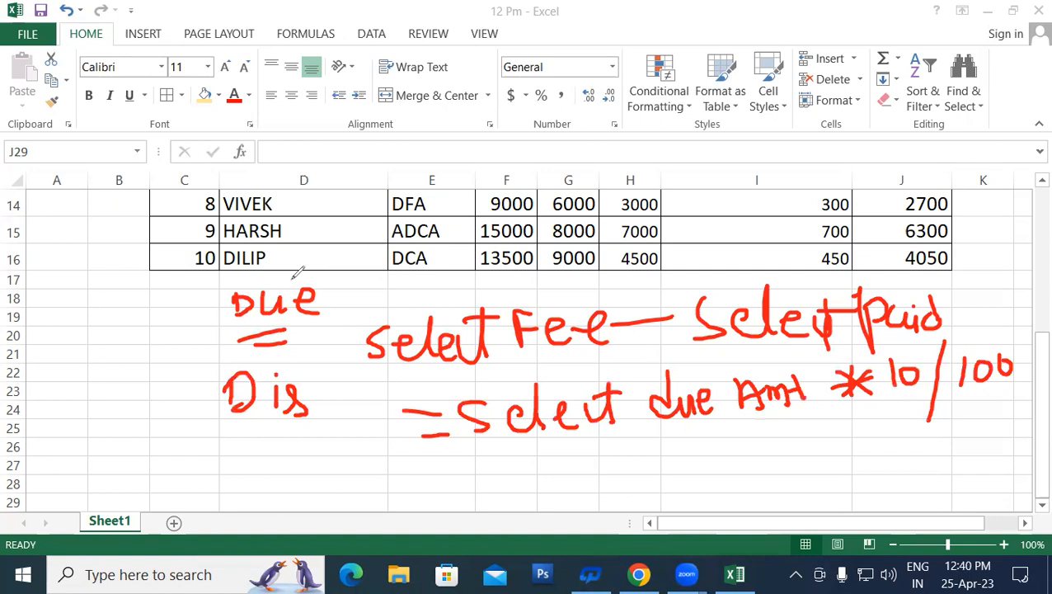
- Erase the handwritten formula notes from the screen and return to the student list's heading rows
left_click(438, 204)
left_click(854, 358)
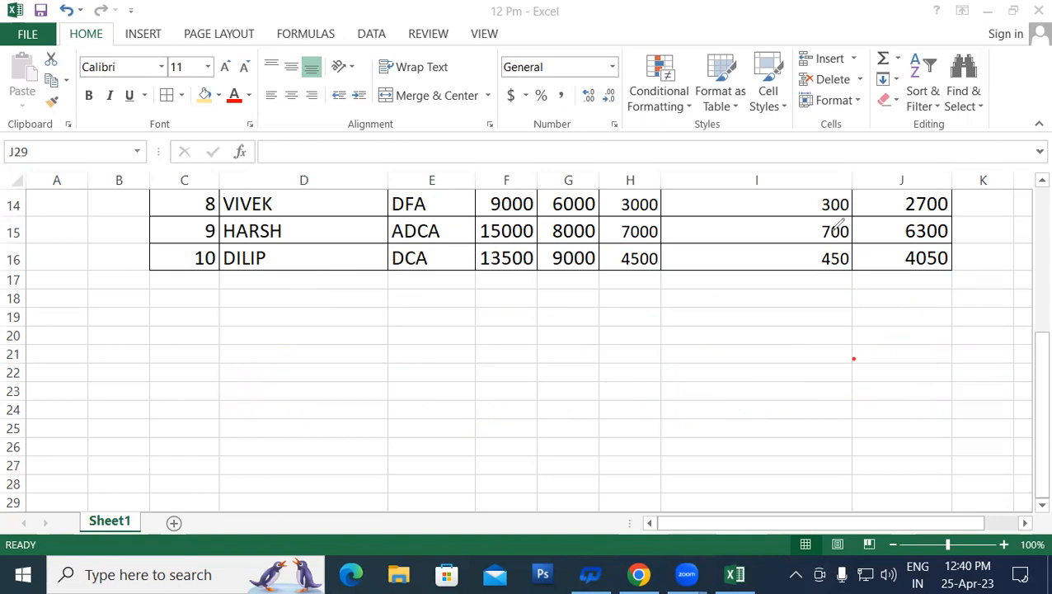
left_click(1036, 356)
left_click_drag(1029, 362, 1029, 230)
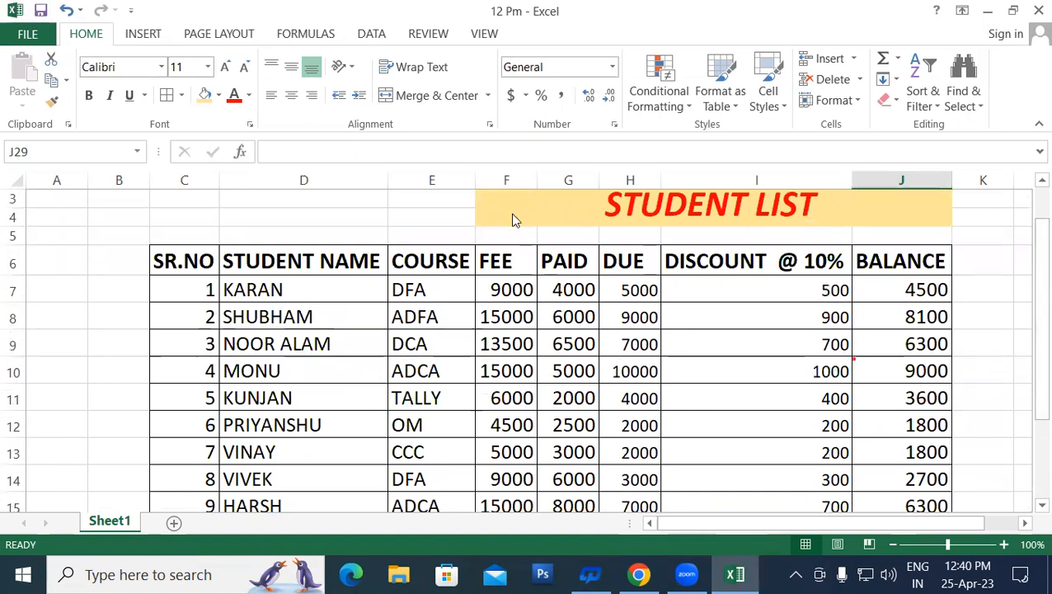
- Add a blank second worksheet to the workbook and compare it with the student list on Sheet1
left_click(173, 522)
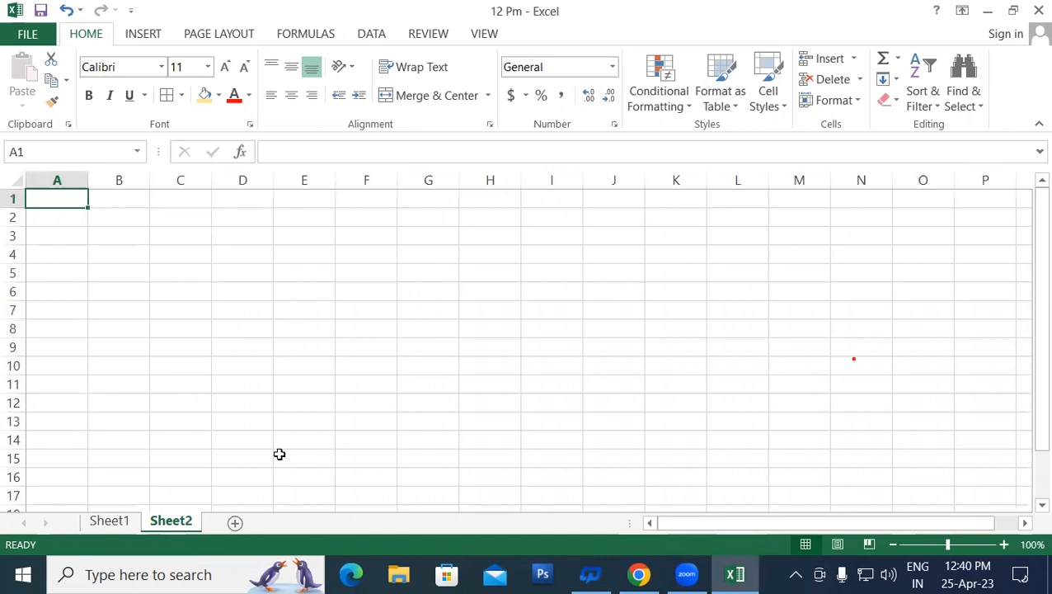
left_click(110, 520)
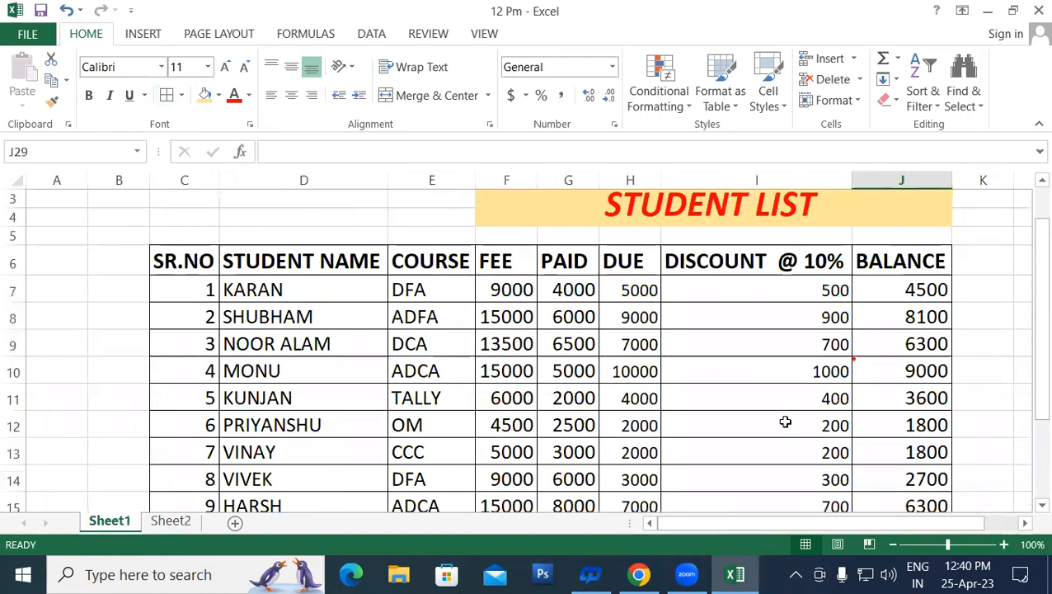
left_click(173, 520)
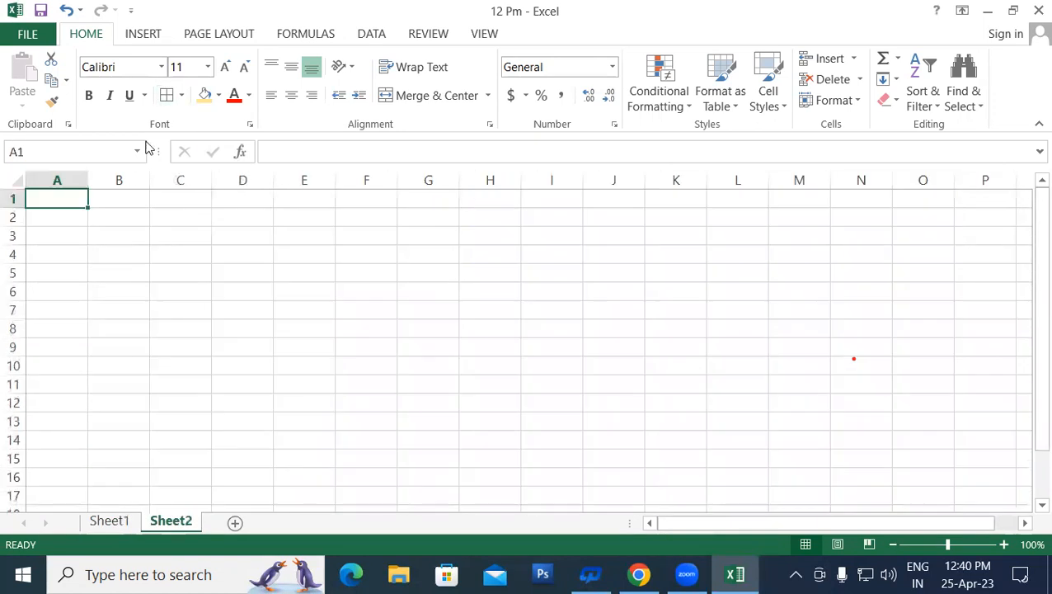
- Apply All Borders to the range E2:J12 on the blank second worksheet
left_click(181, 96)
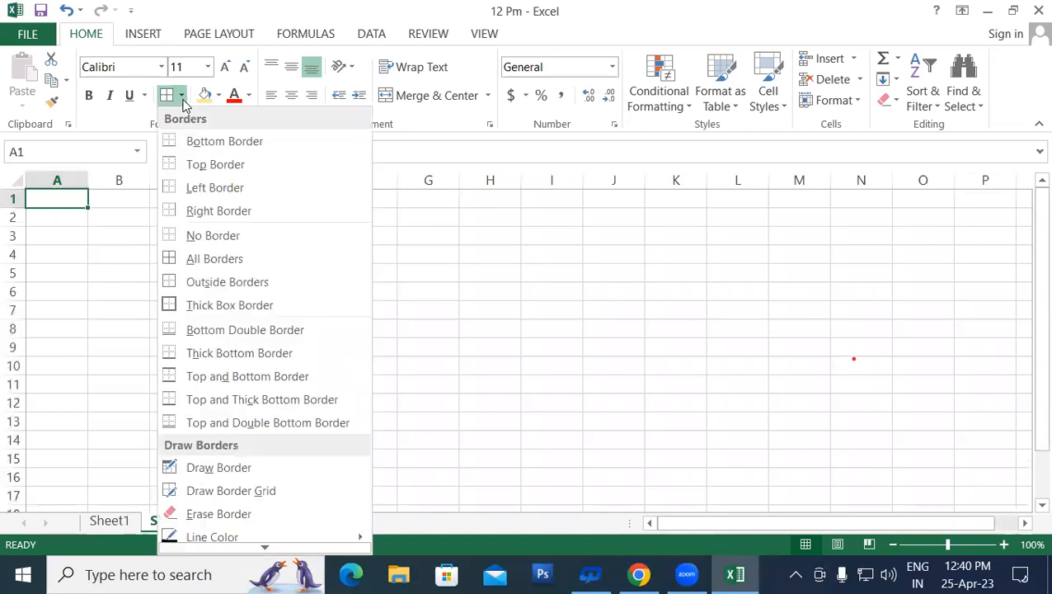
left_click(471, 294)
left_click_drag(274, 214, 634, 404)
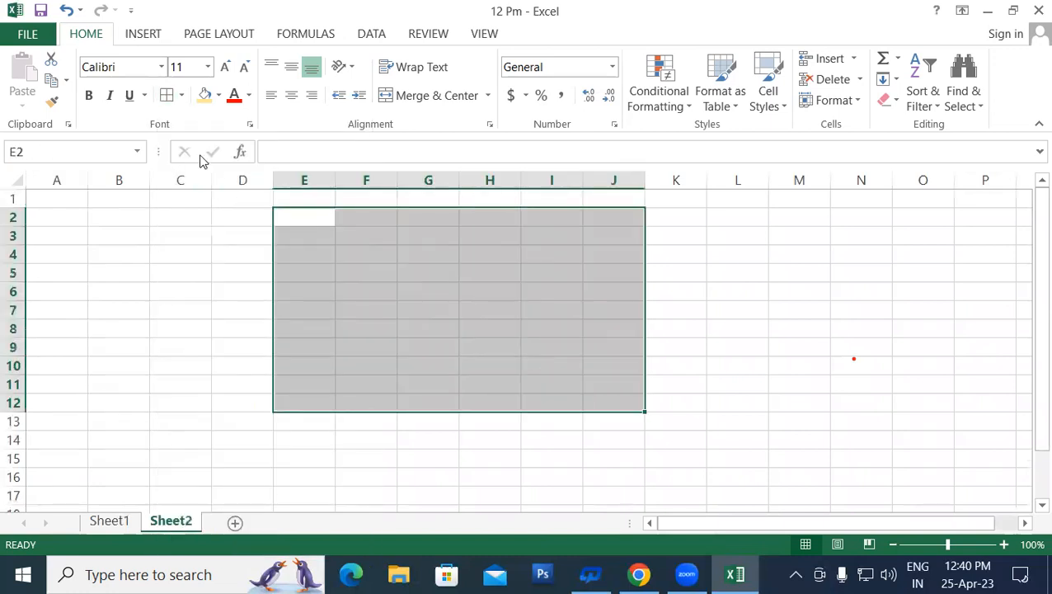
left_click(181, 95)
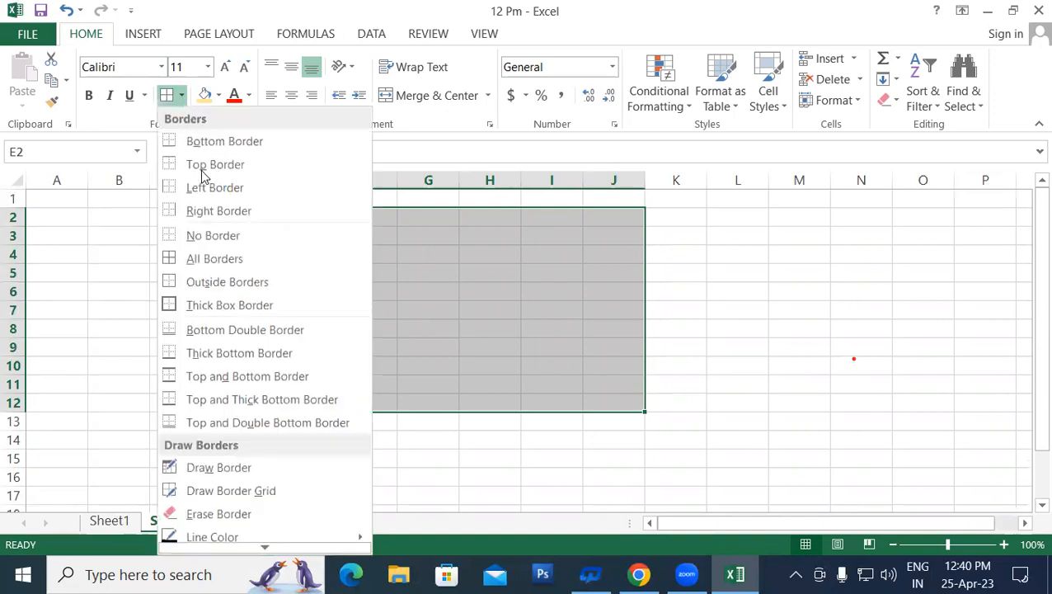
left_click(214, 259)
left_click(796, 334)
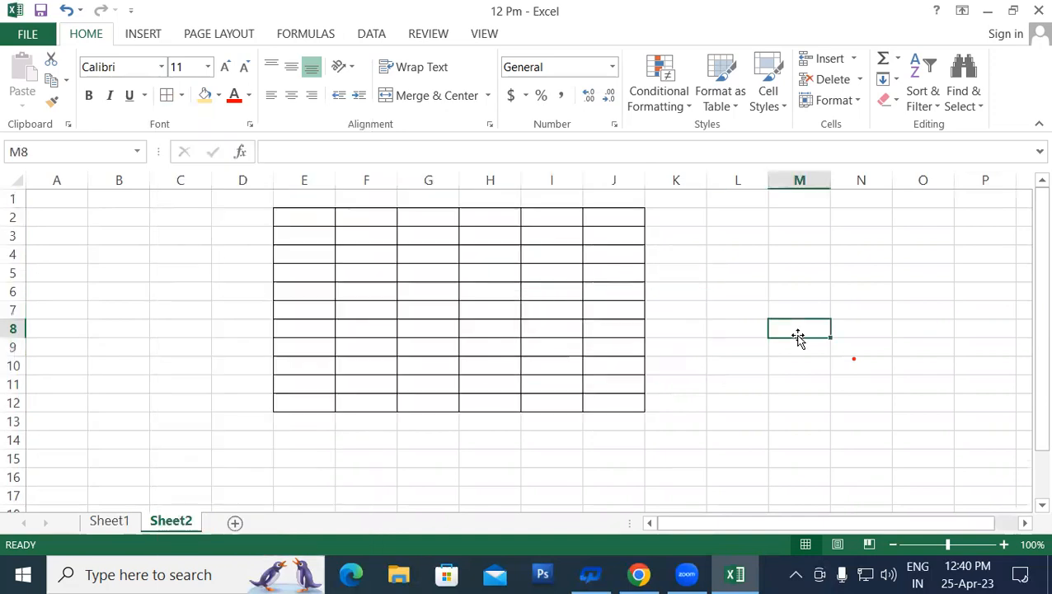
- Clear everything, including the borders, from E2:J12 on the second worksheet and return to the student list on Sheet1
left_click_drag(284, 218, 610, 398)
left_click(894, 100)
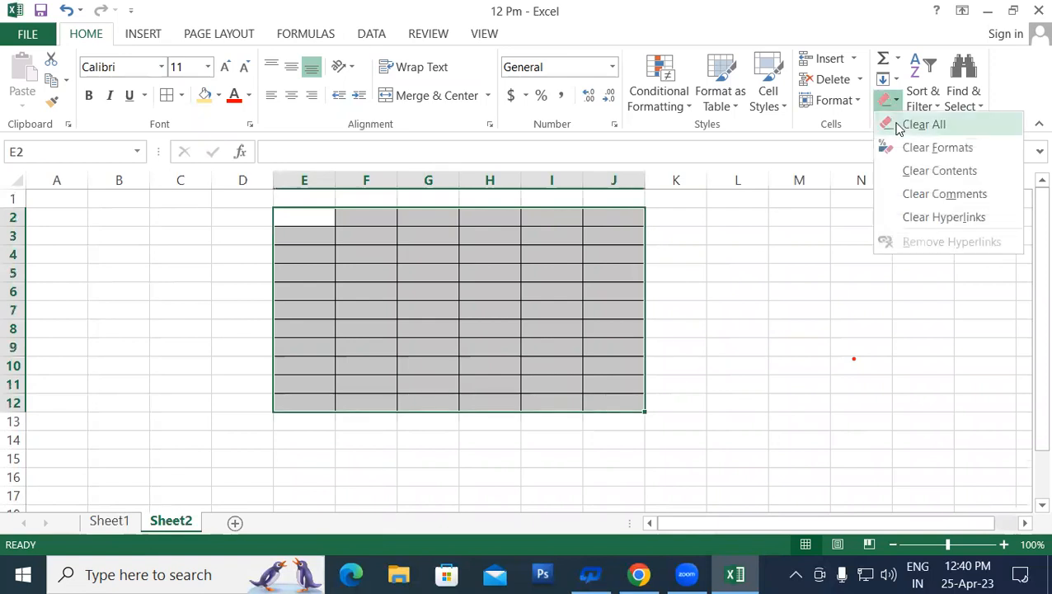
left_click(903, 125)
left_click(835, 296)
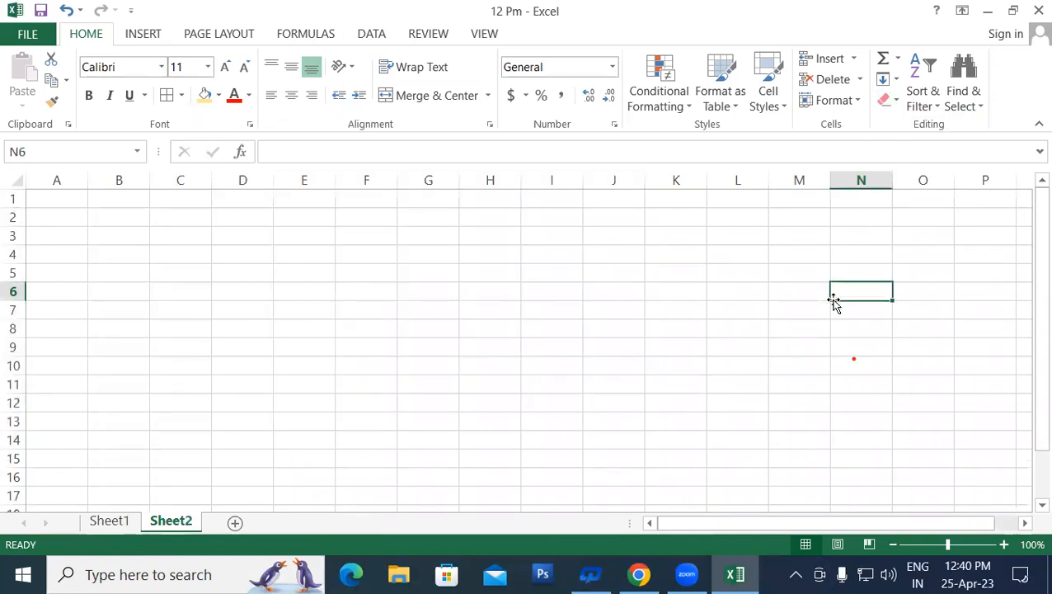
left_click_drag(1026, 343, 1026, 221)
left_click(104, 521)
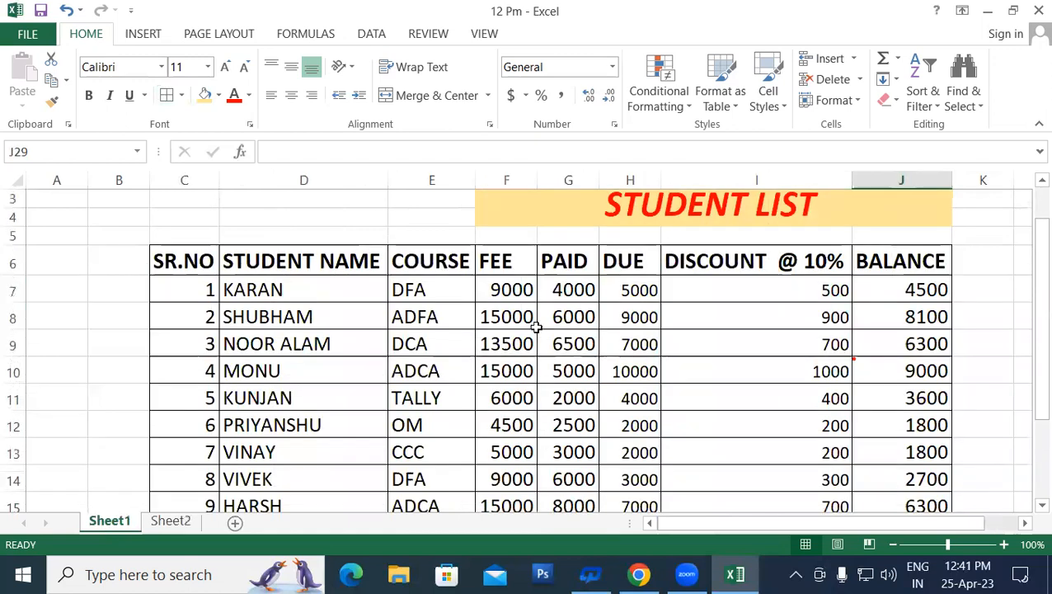